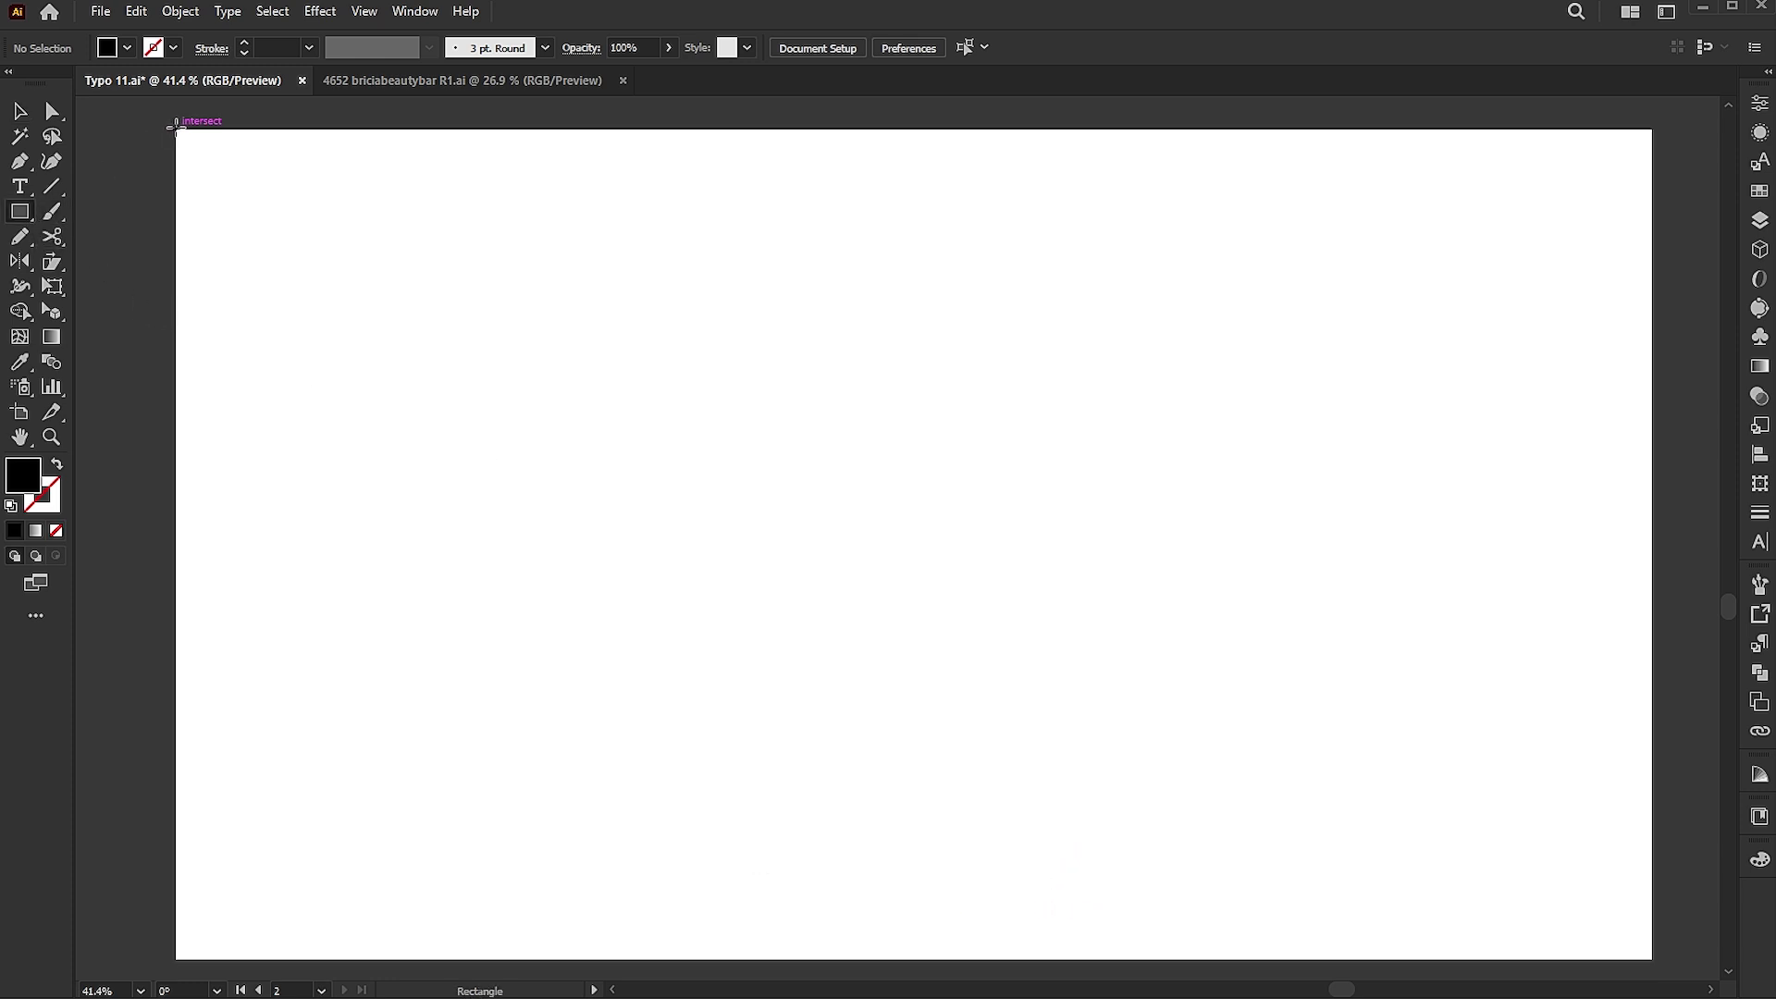
- Draw a 1920 × 1080 px black rectangle over the whole artboard and lock it
{"action": "left_click_drag", "start_coordinate": [175, 125], "coordinate": [1652, 959]}
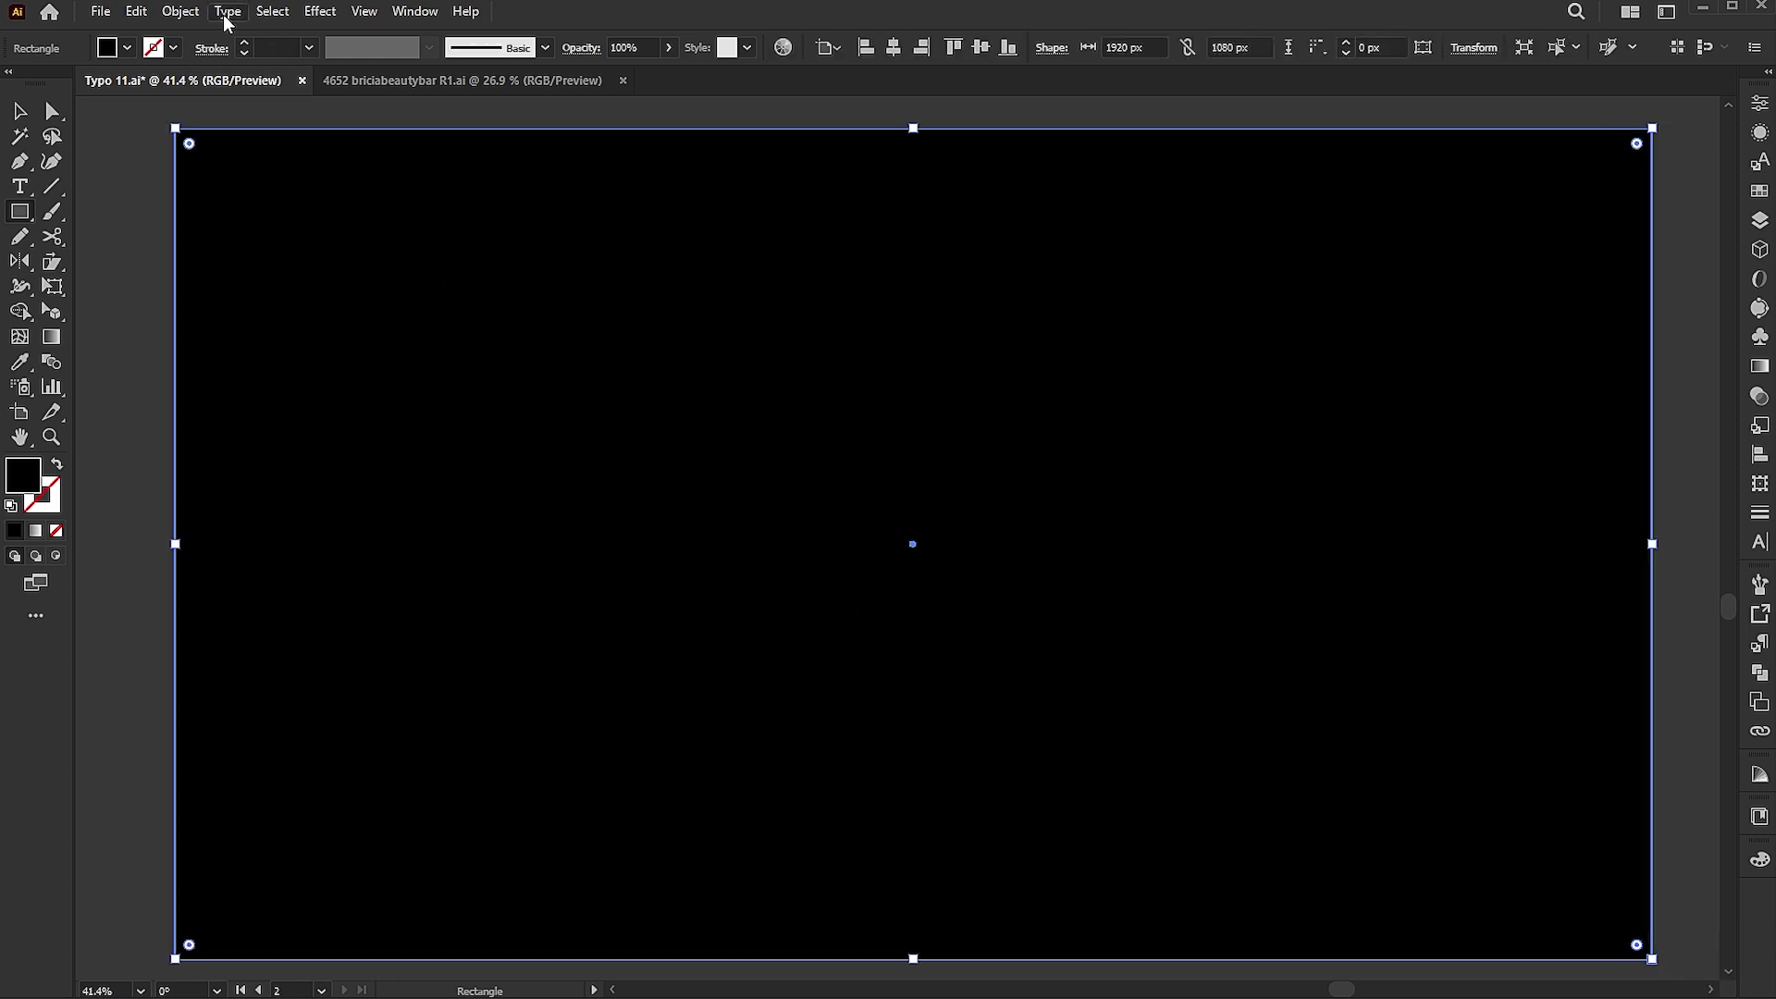
{"action": "left_click", "coordinate": [180, 11]}
{"action": "mouse_move", "coordinate": [256, 183]}
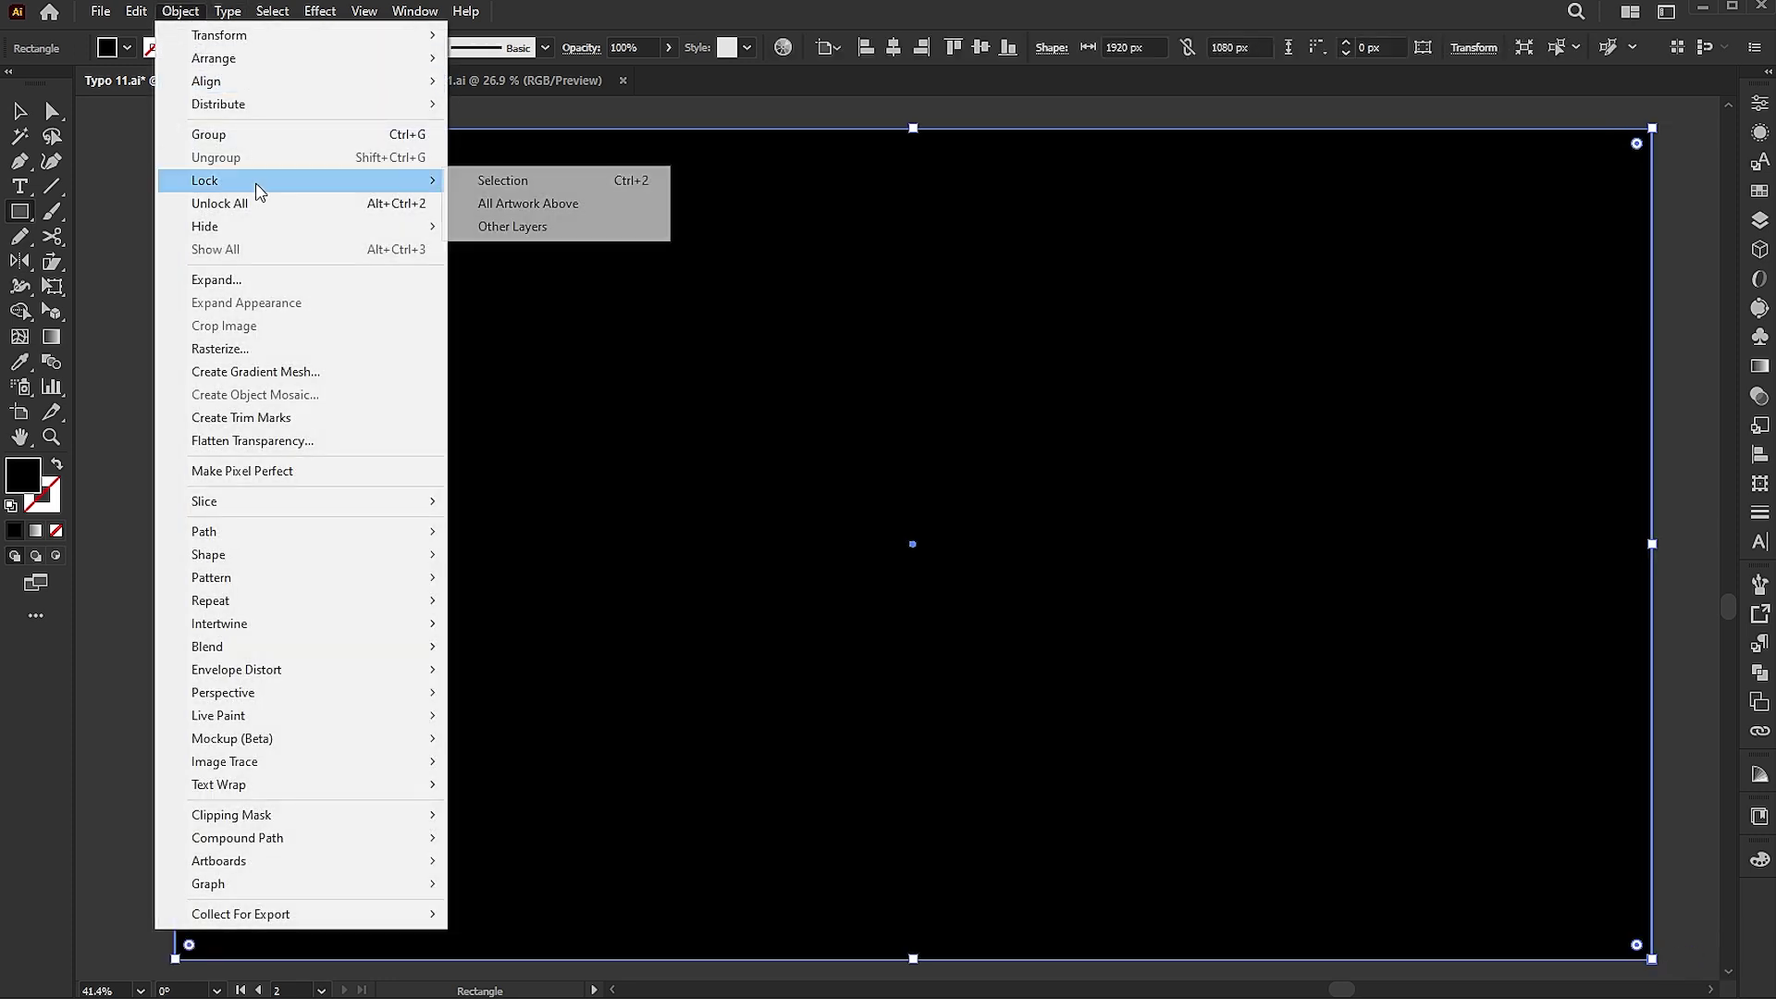
{"action": "left_click", "coordinate": [507, 182]}
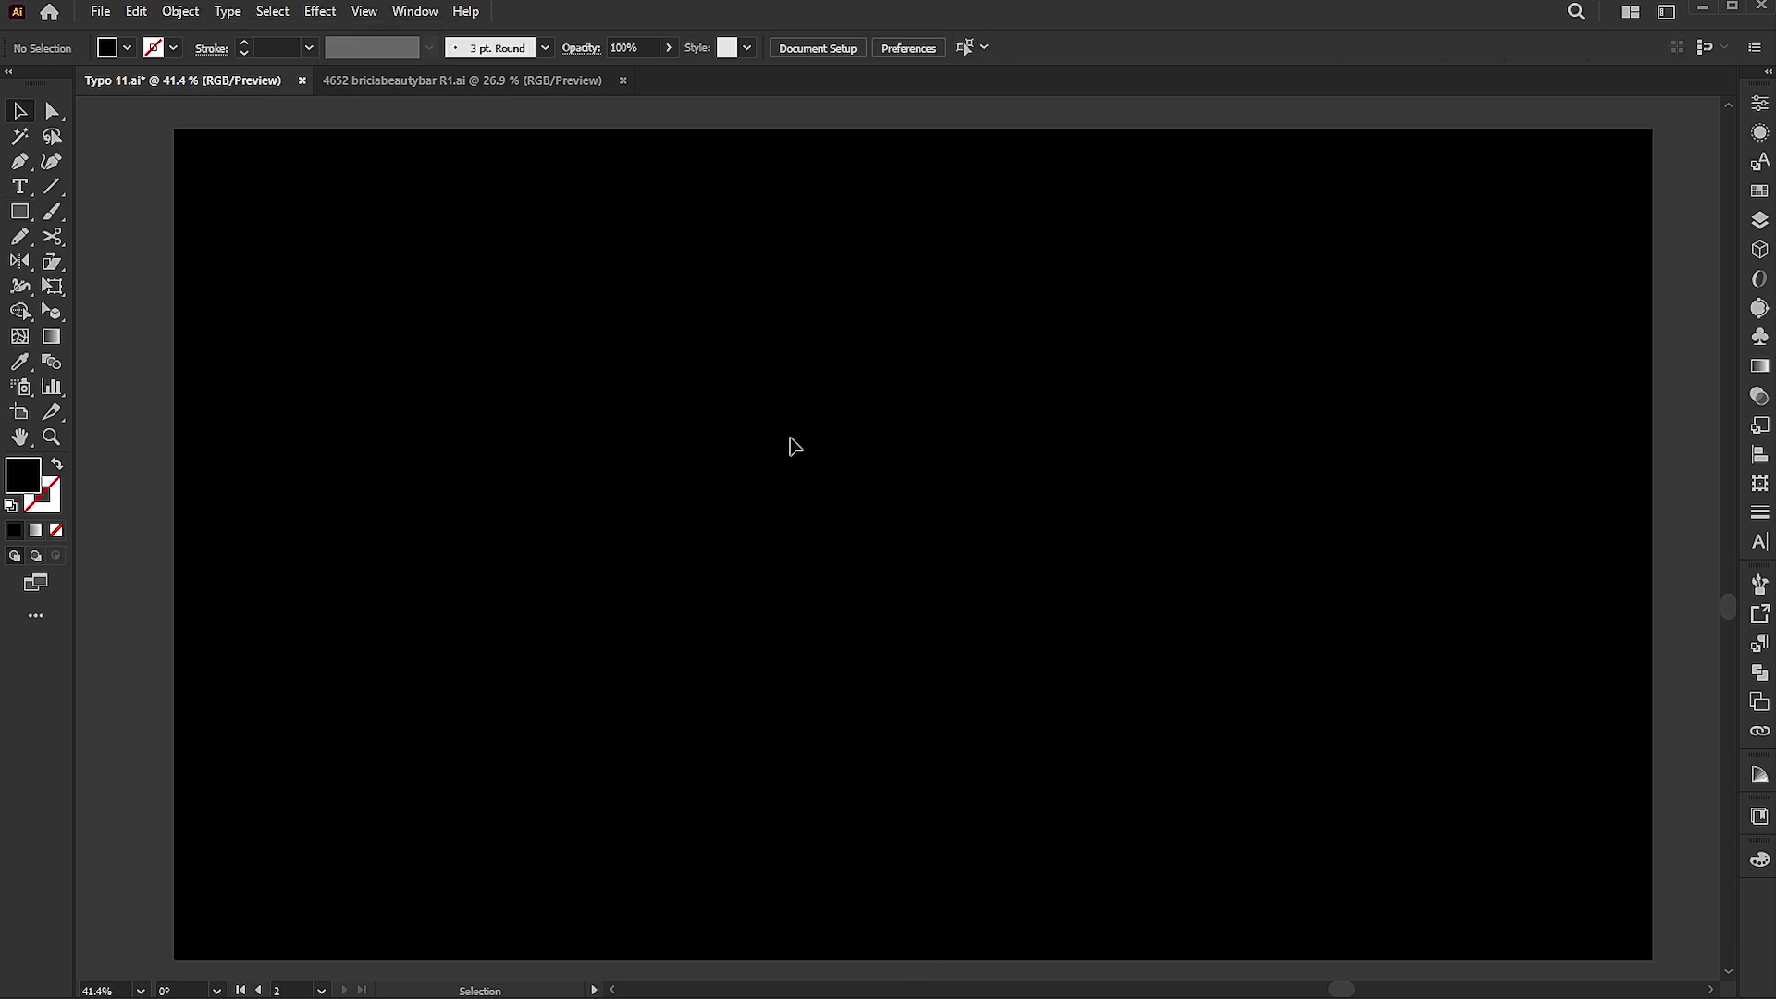
- Add the text 'do it' on the artboard with a white #FFFFFF fill
{"action": "left_click", "coordinate": [20, 188]}
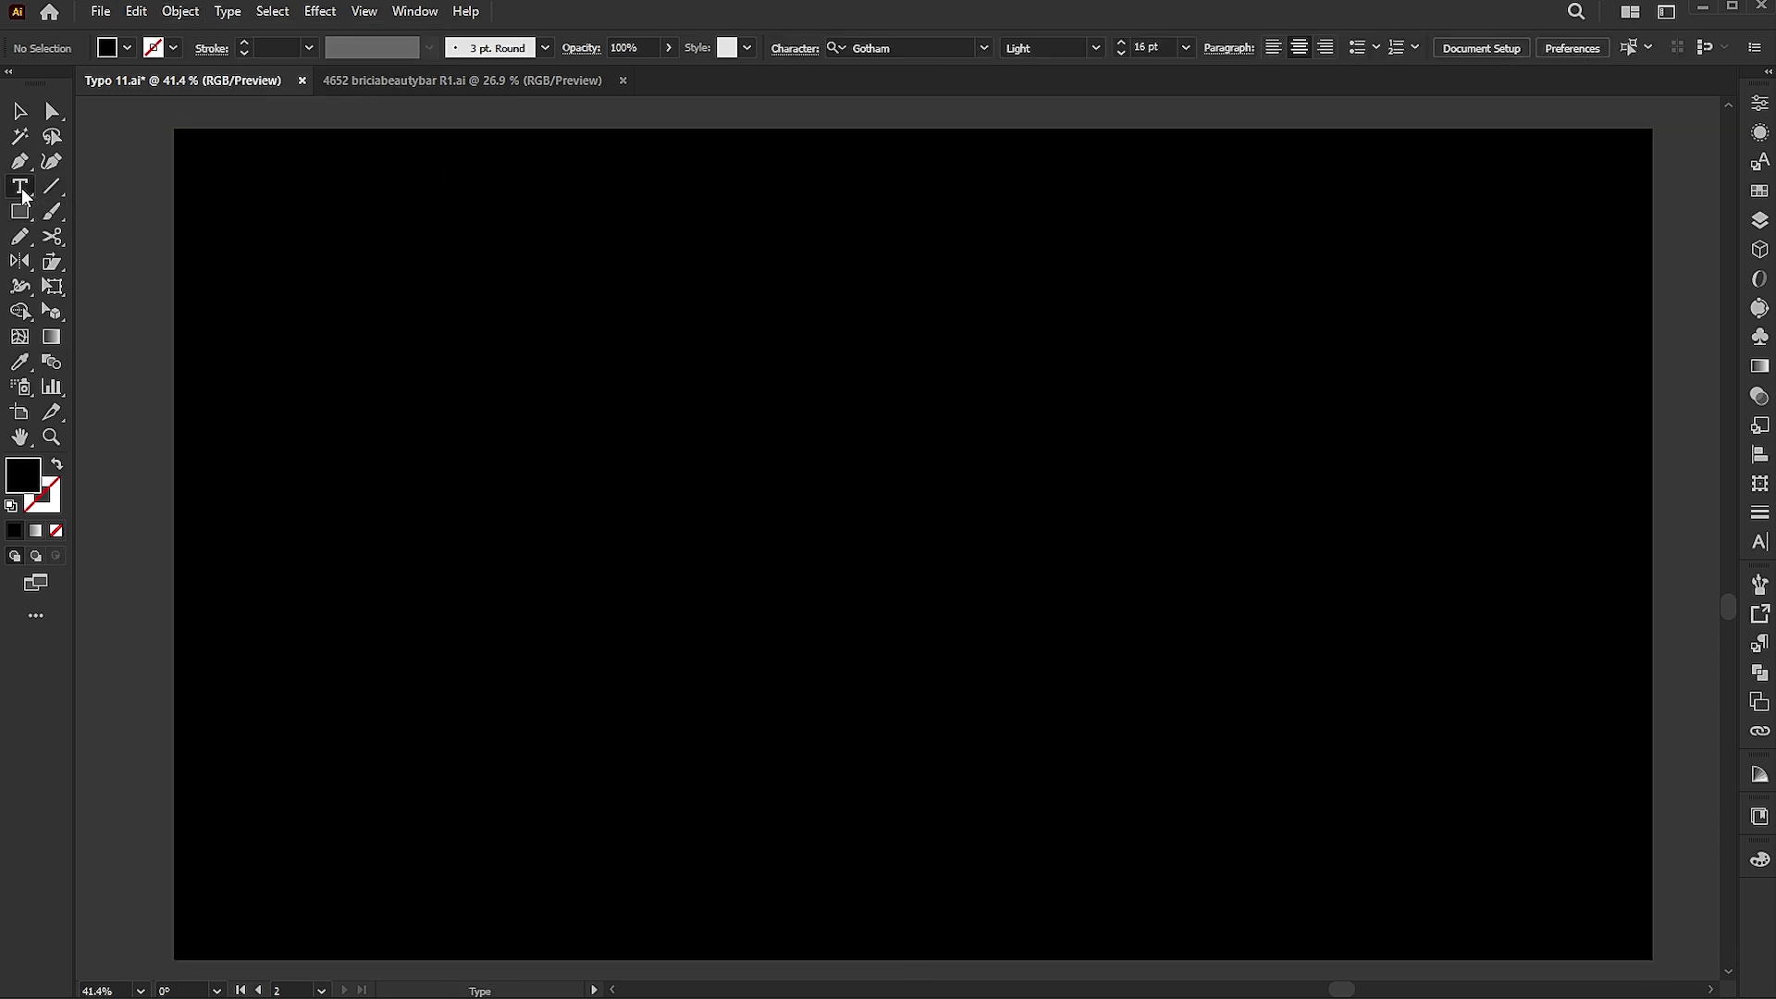
{"action": "left_click", "coordinate": [840, 479]}
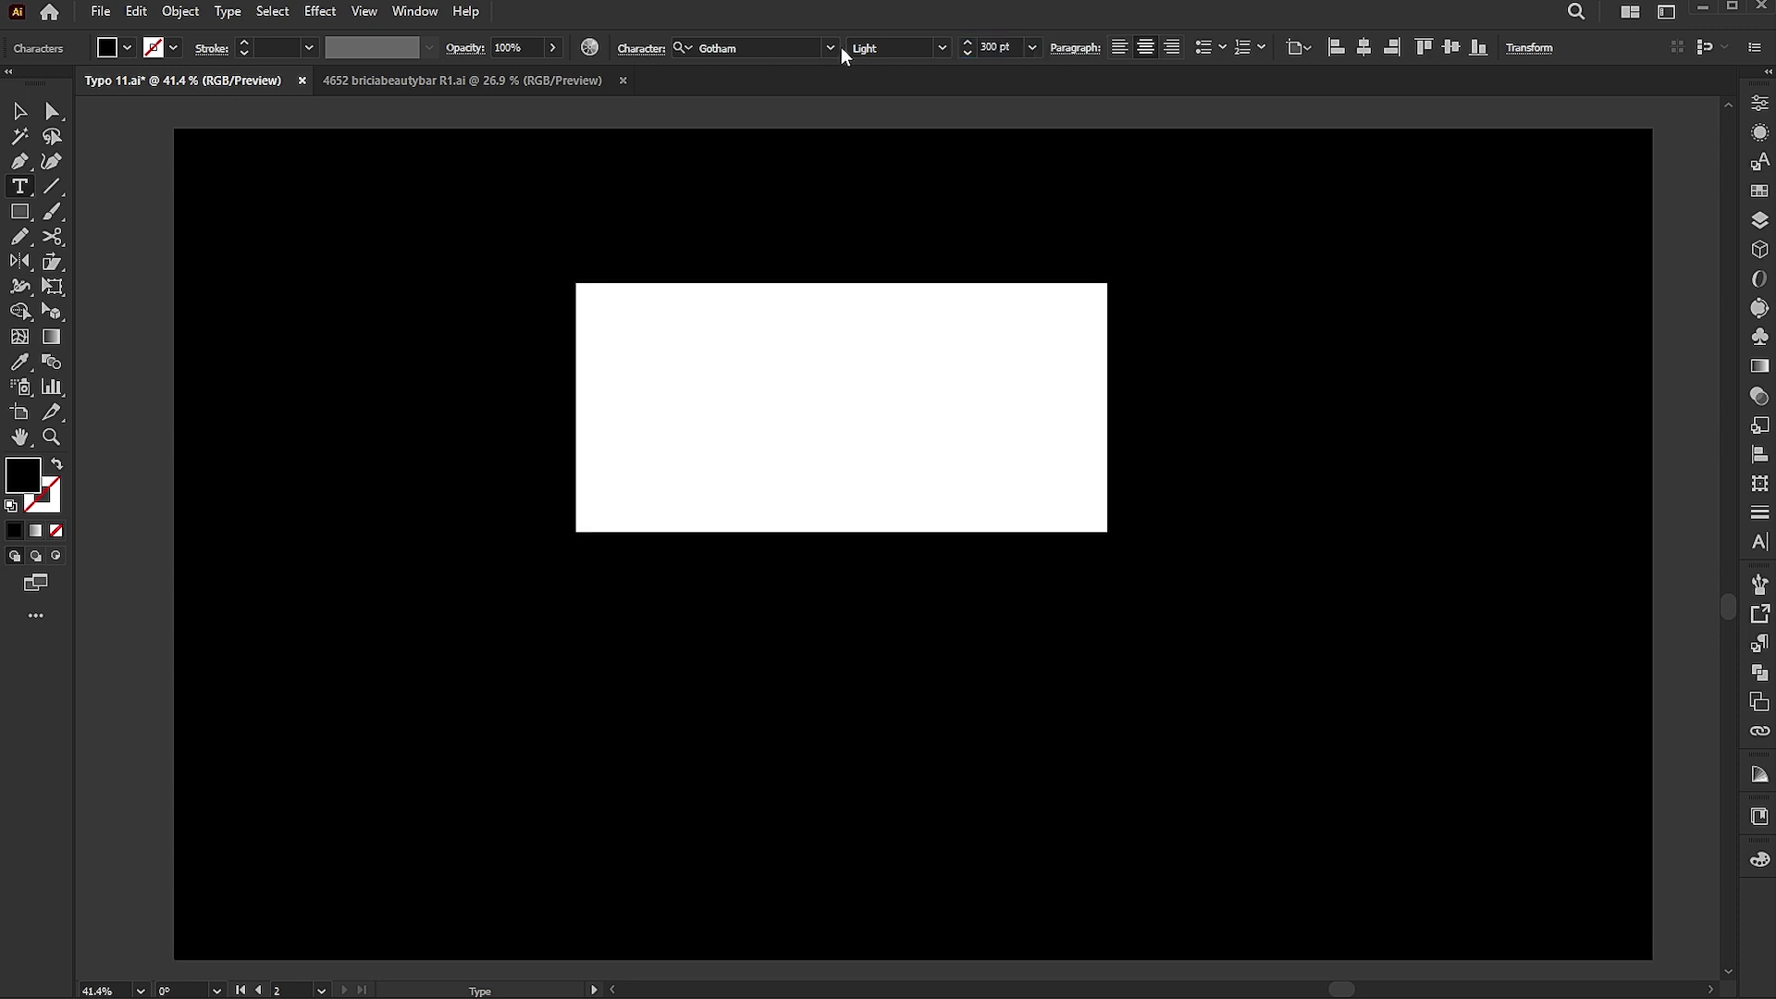
{"action": "double_click", "coordinate": [22, 476]}
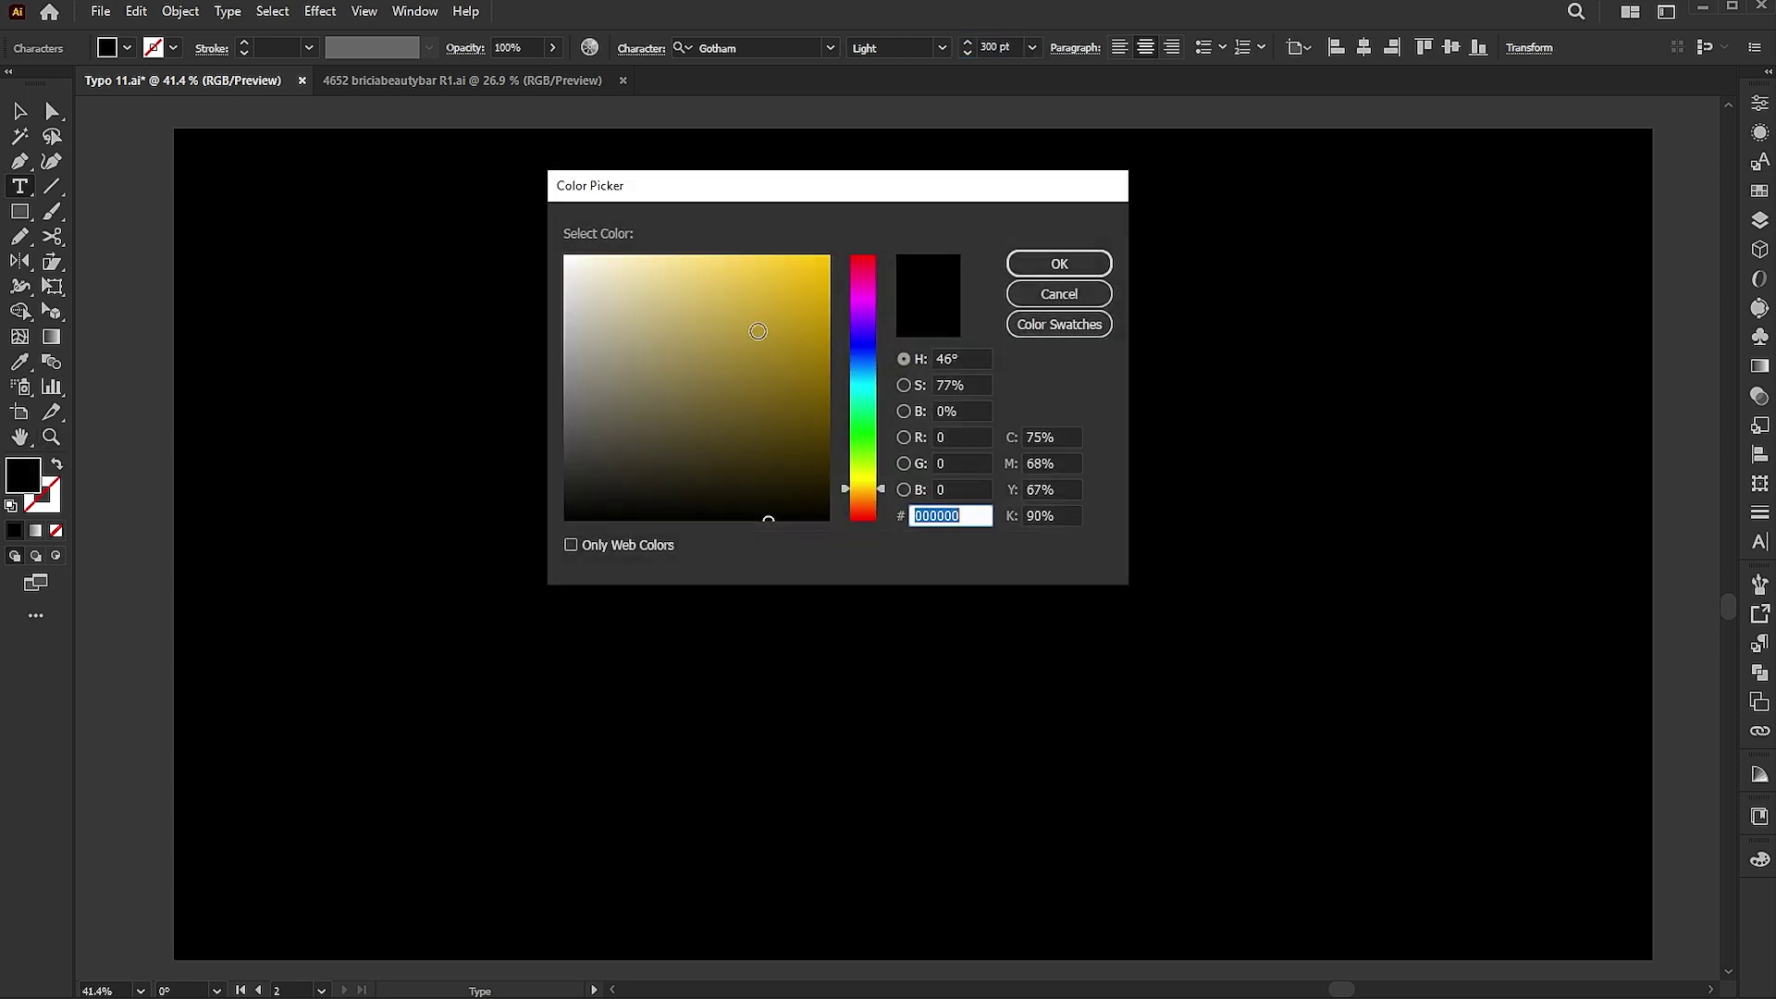
{"action": "type", "text": "ffffff"}
{"action": "left_click", "coordinate": [1059, 263]}
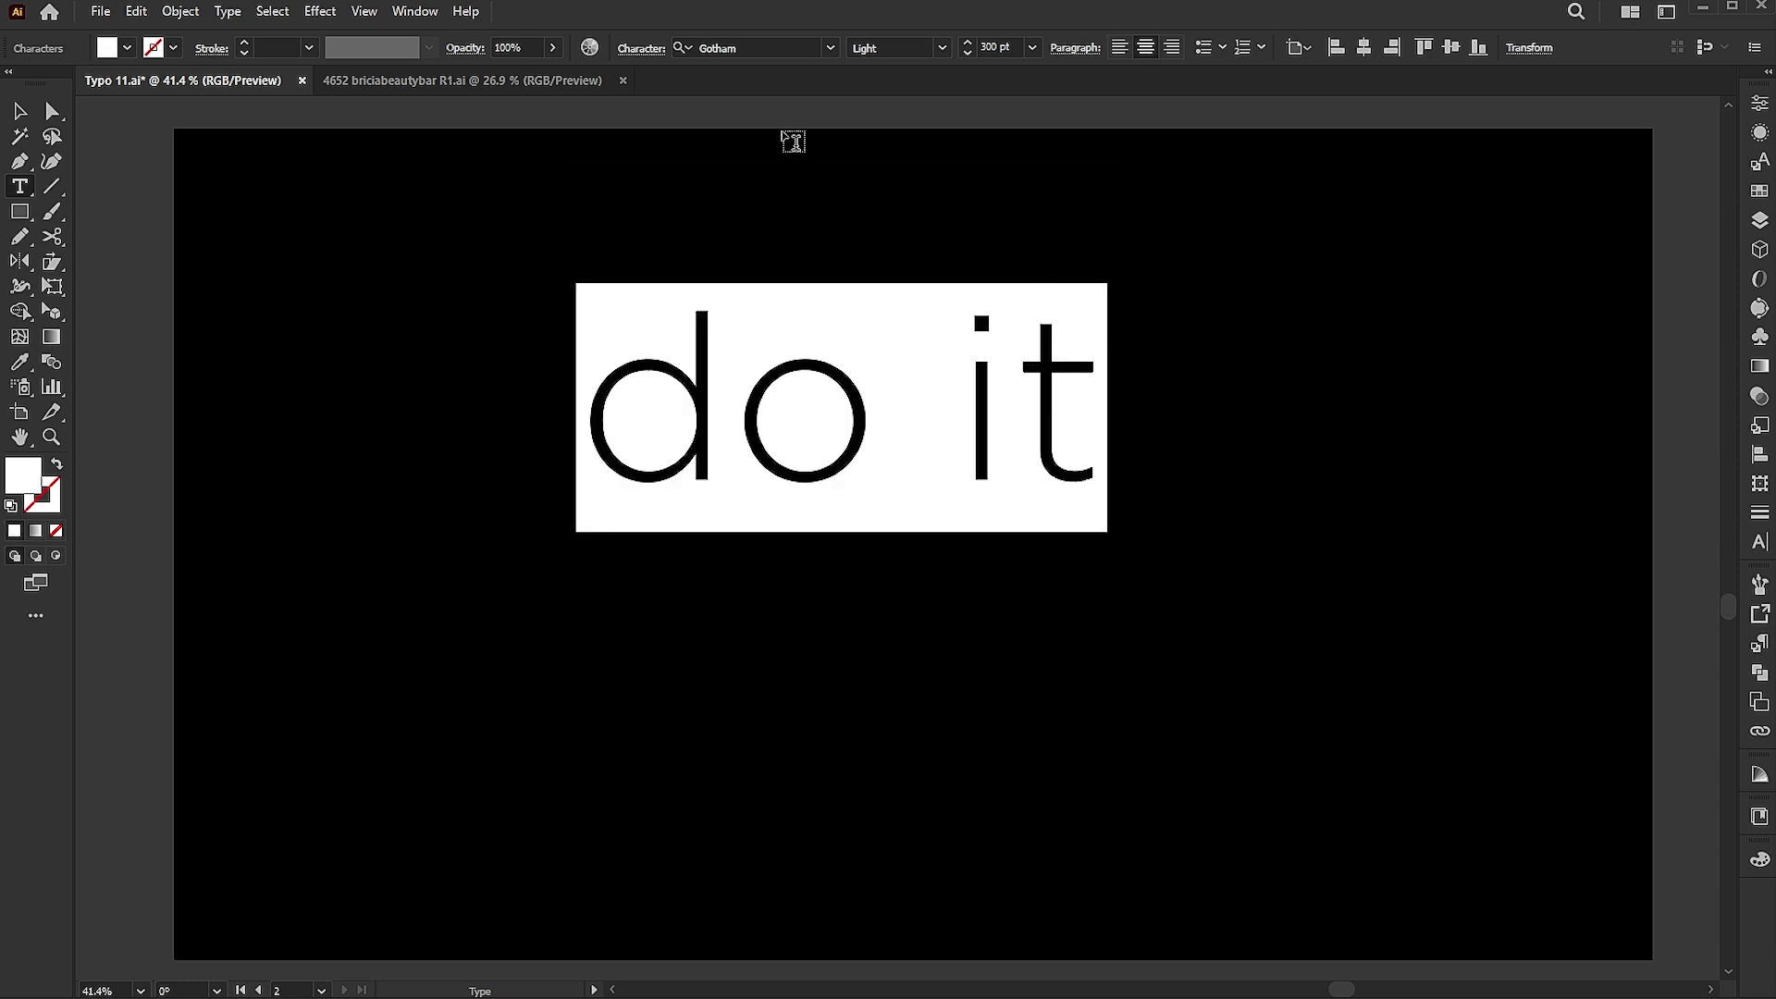
- Set the text in Placard Condensed and change its case to UPPERCASE
{"action": "left_click", "coordinate": [730, 47]}
{"action": "type", "text": "p"}
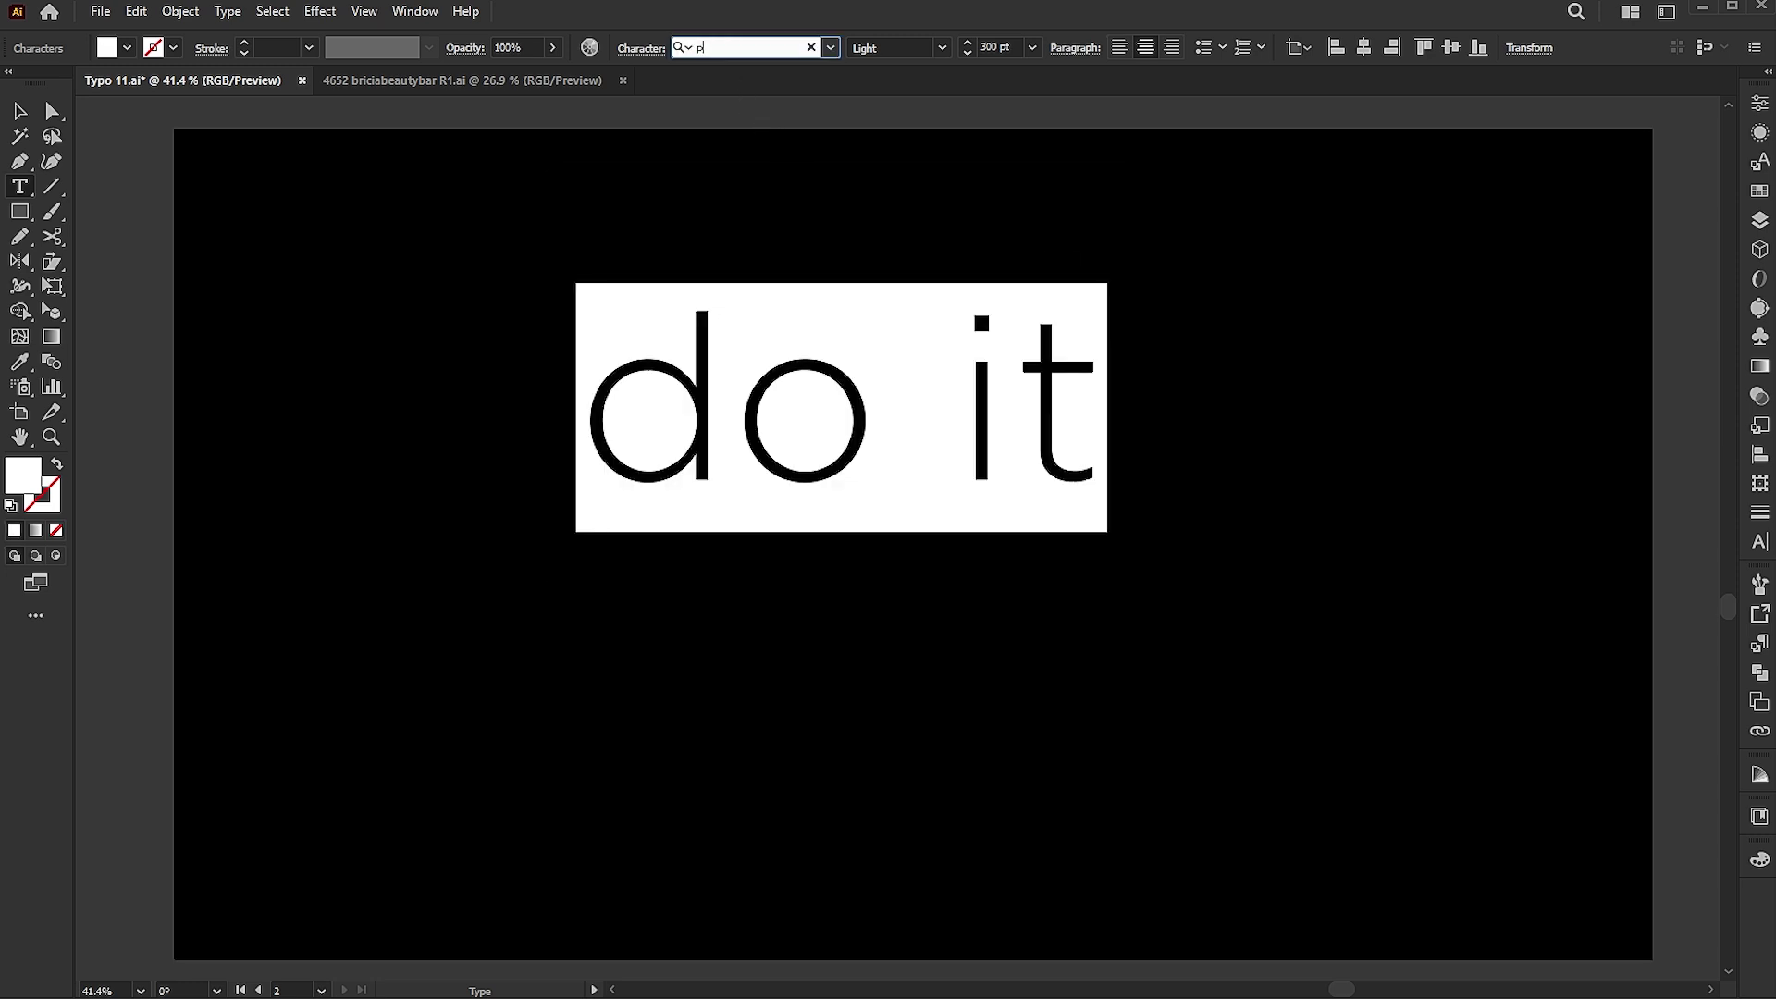
{"action": "type", "text": "lac"}
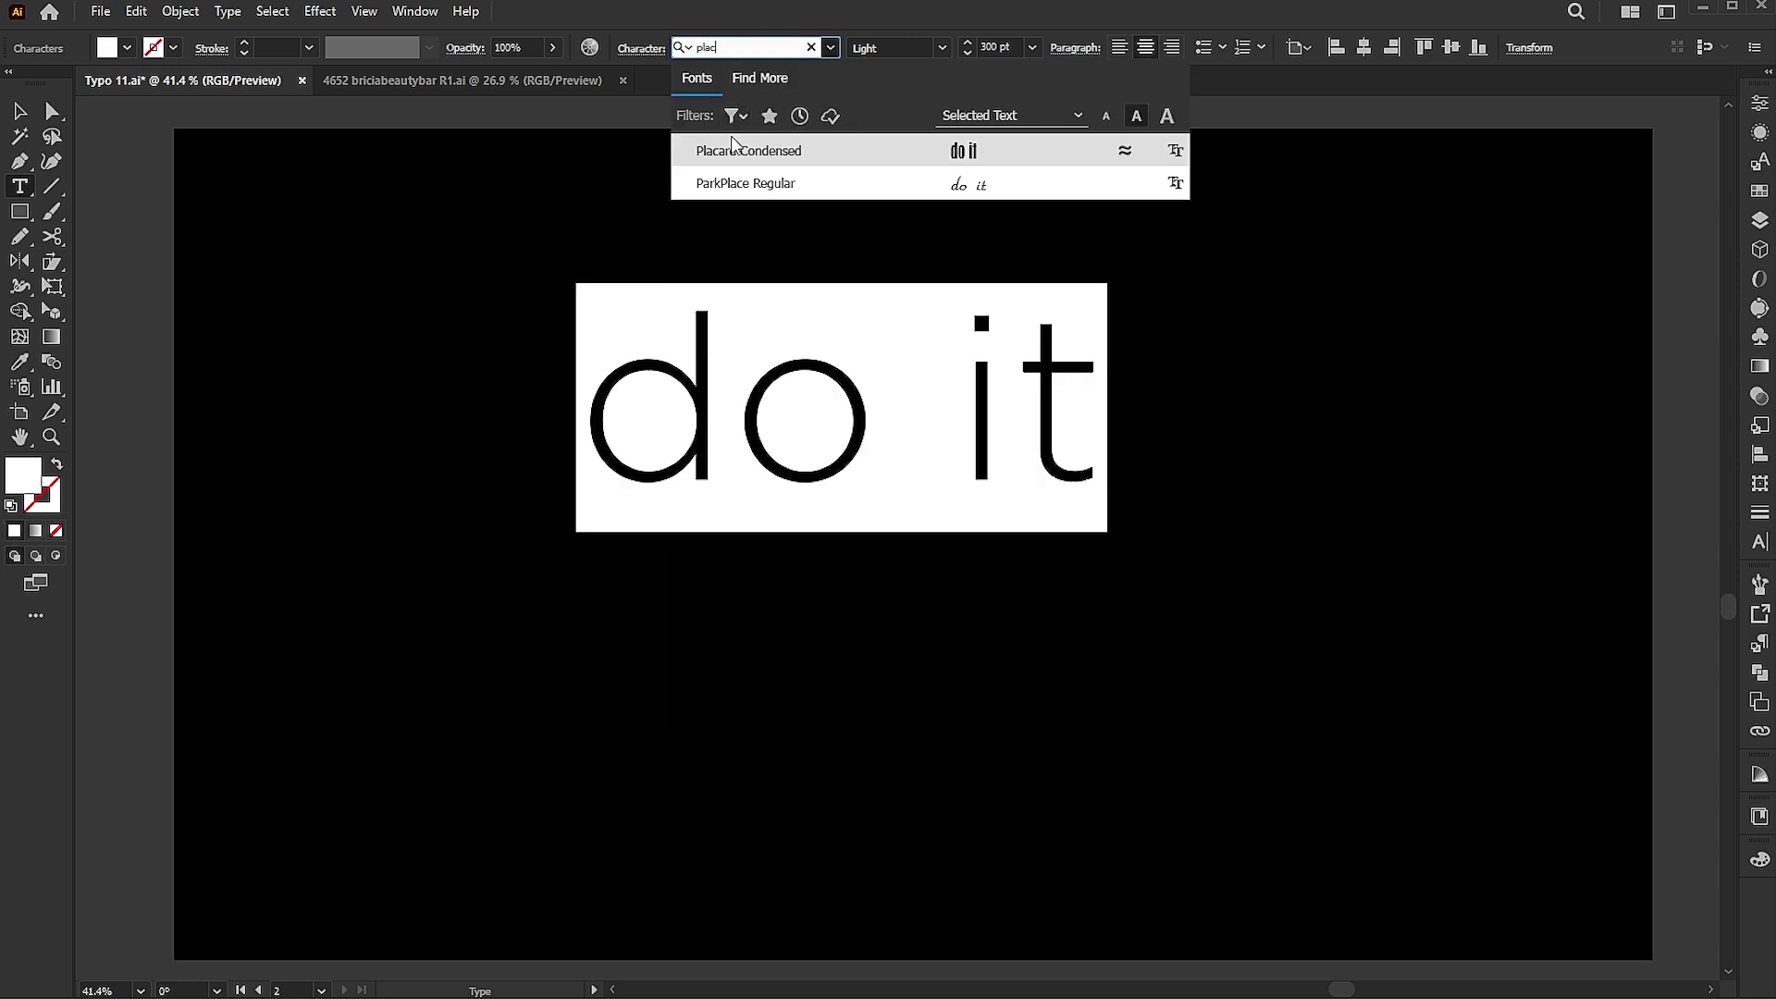
{"action": "left_click", "coordinate": [733, 148]}
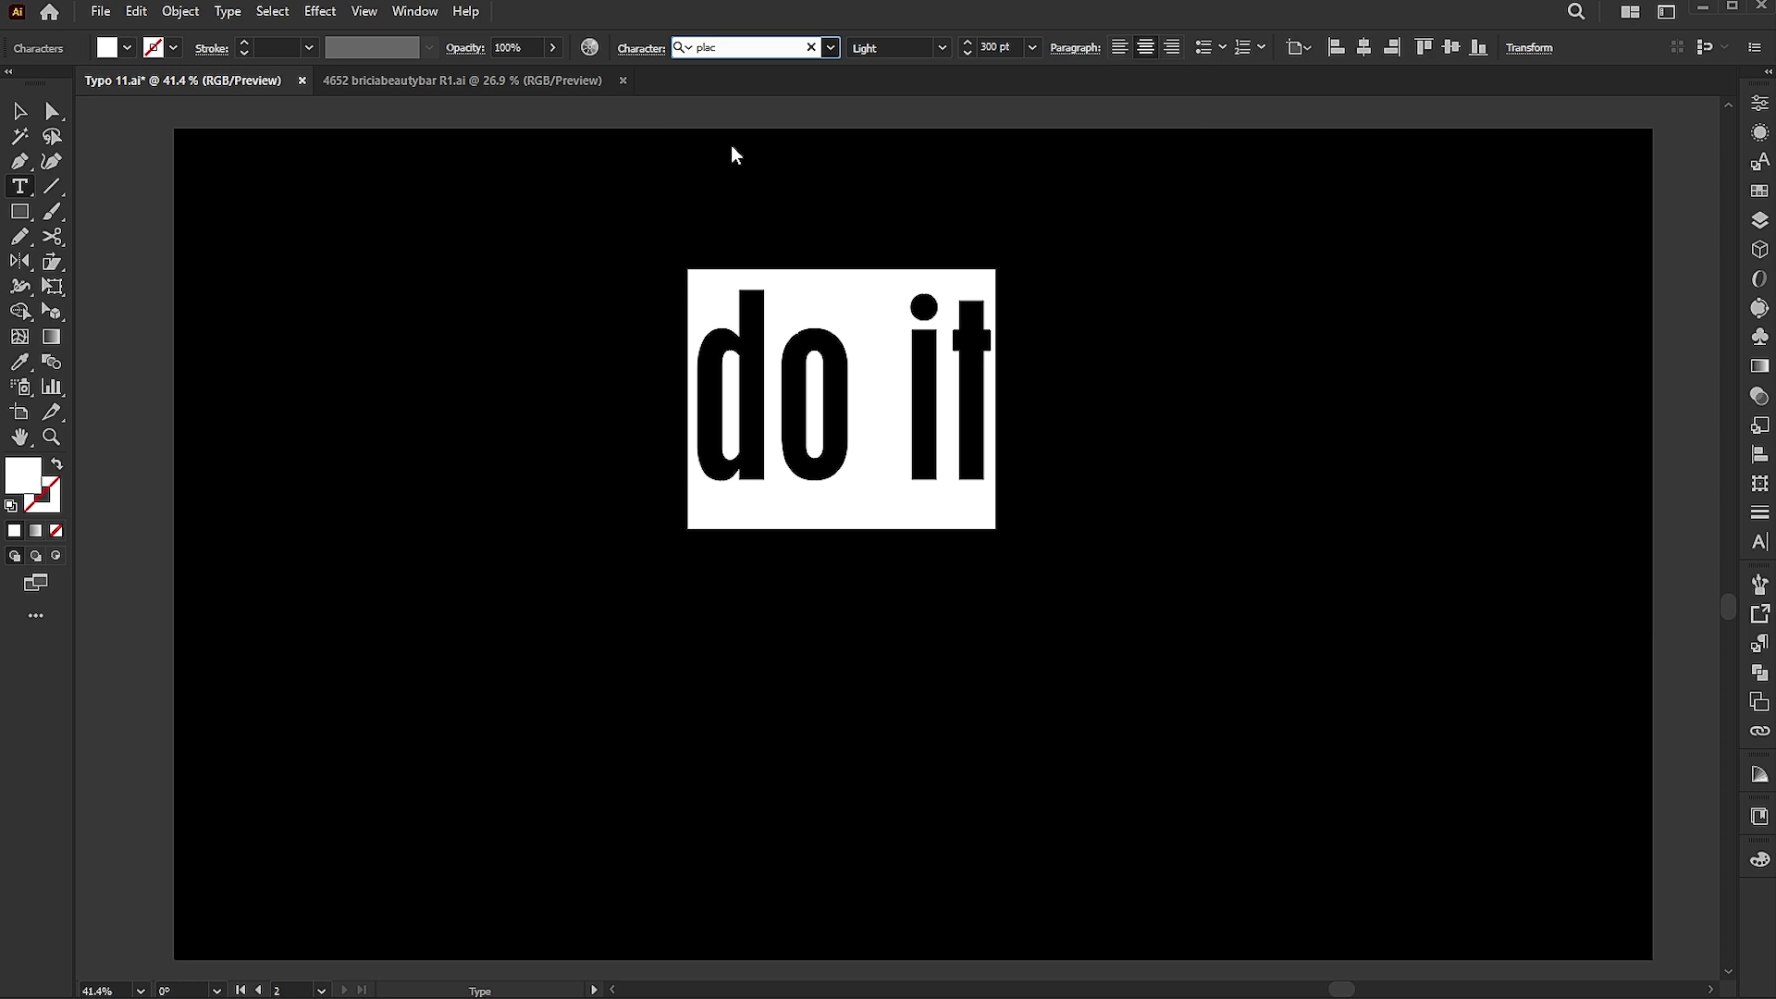
{"action": "left_click", "coordinate": [229, 13]}
{"action": "mouse_move", "coordinate": [341, 335]}
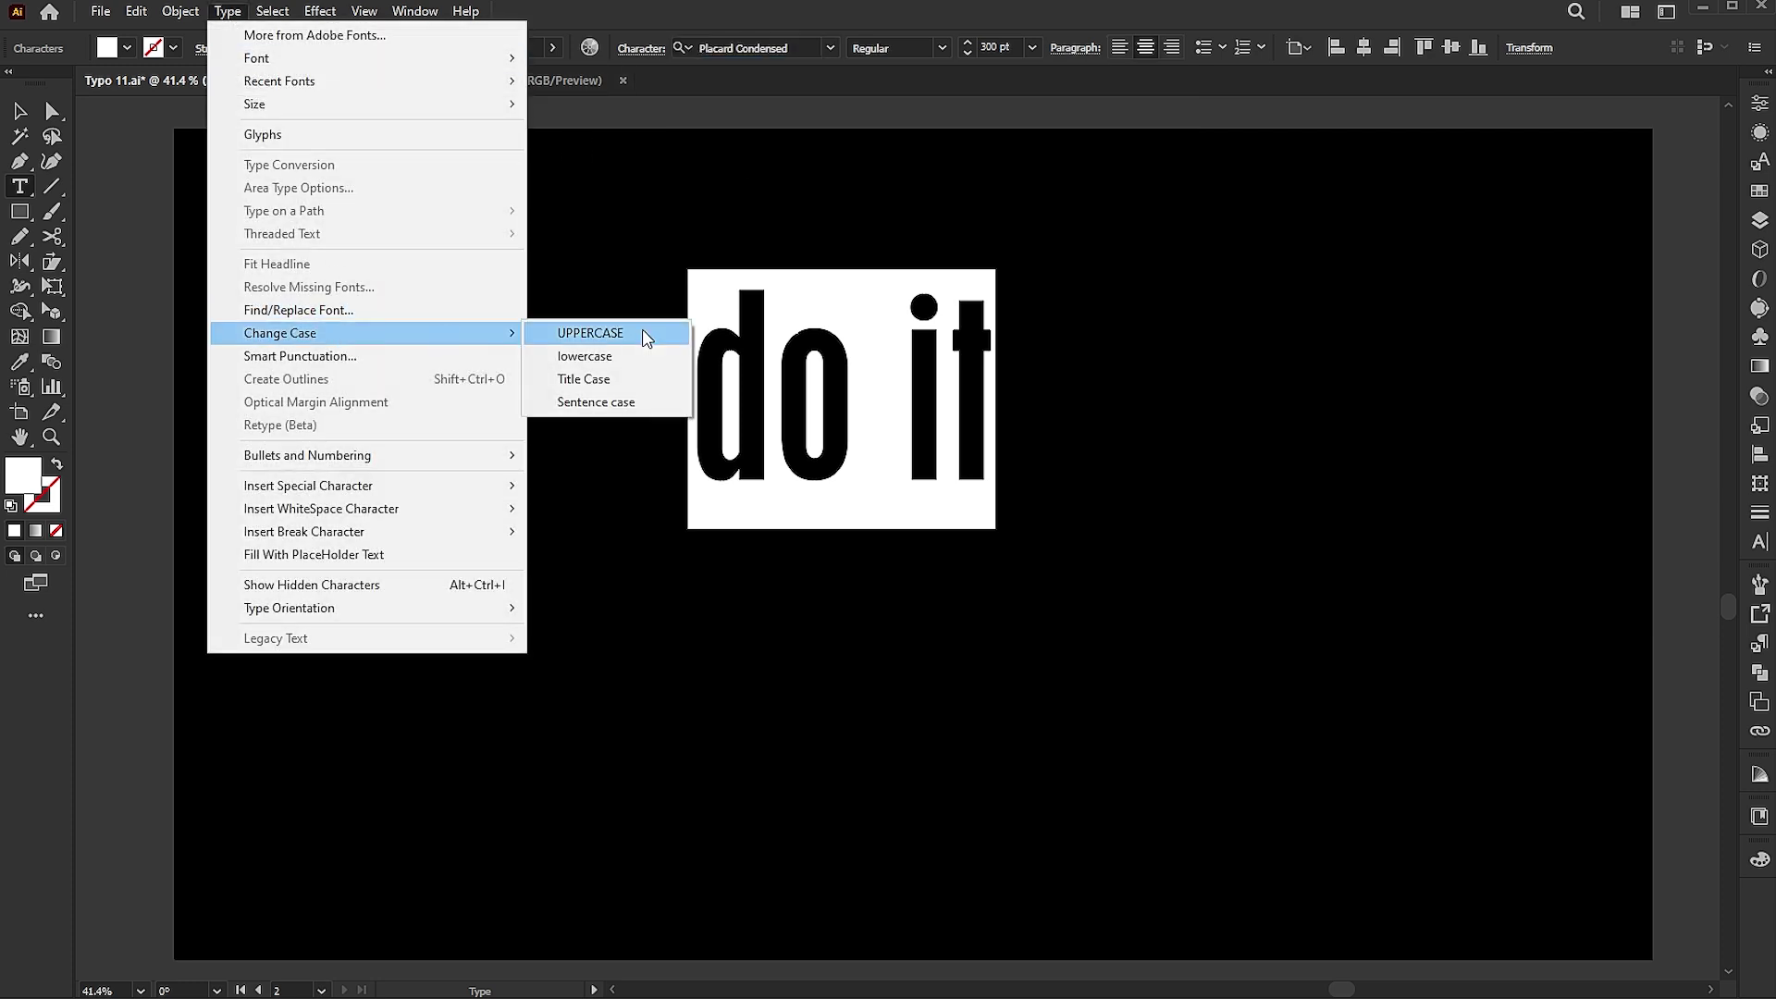
{"action": "left_click", "coordinate": [646, 335]}
{"action": "left_click", "coordinate": [19, 111]}
- Move DO IT toward the centre and set its tracking to -20
{"action": "left_click_drag", "start_coordinate": [931, 415], "coordinate": [974, 498]}
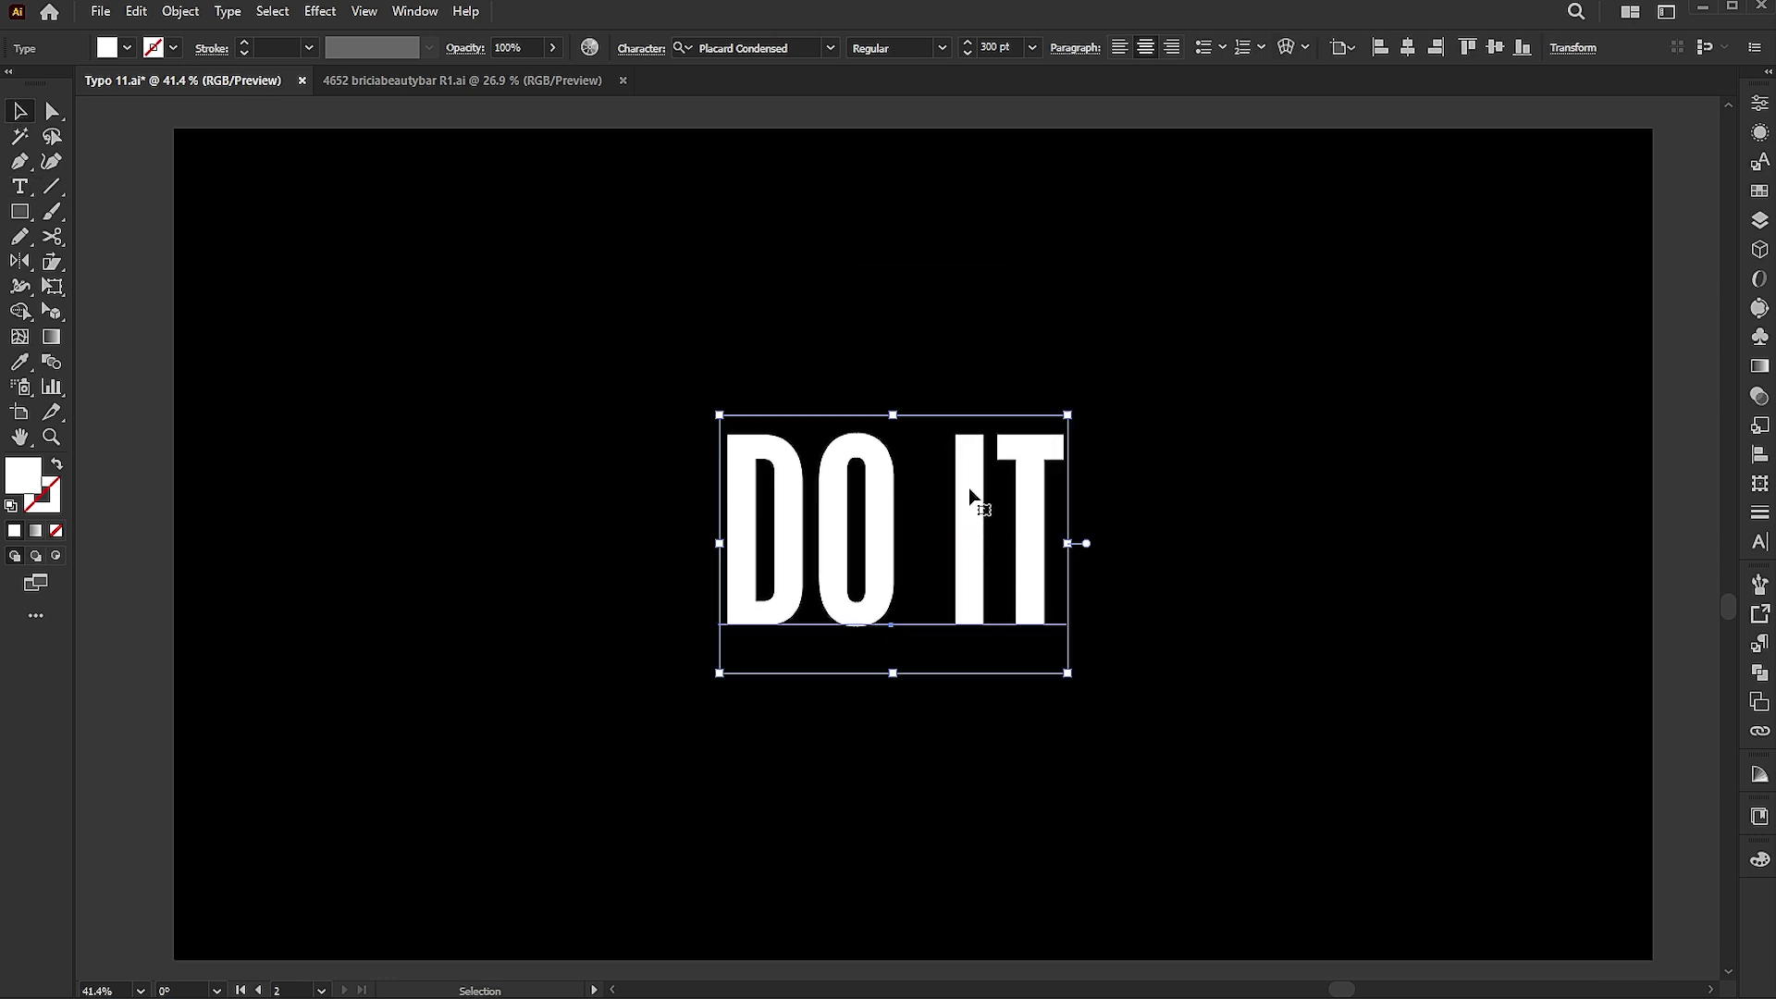
{"action": "left_click", "coordinate": [1760, 542]}
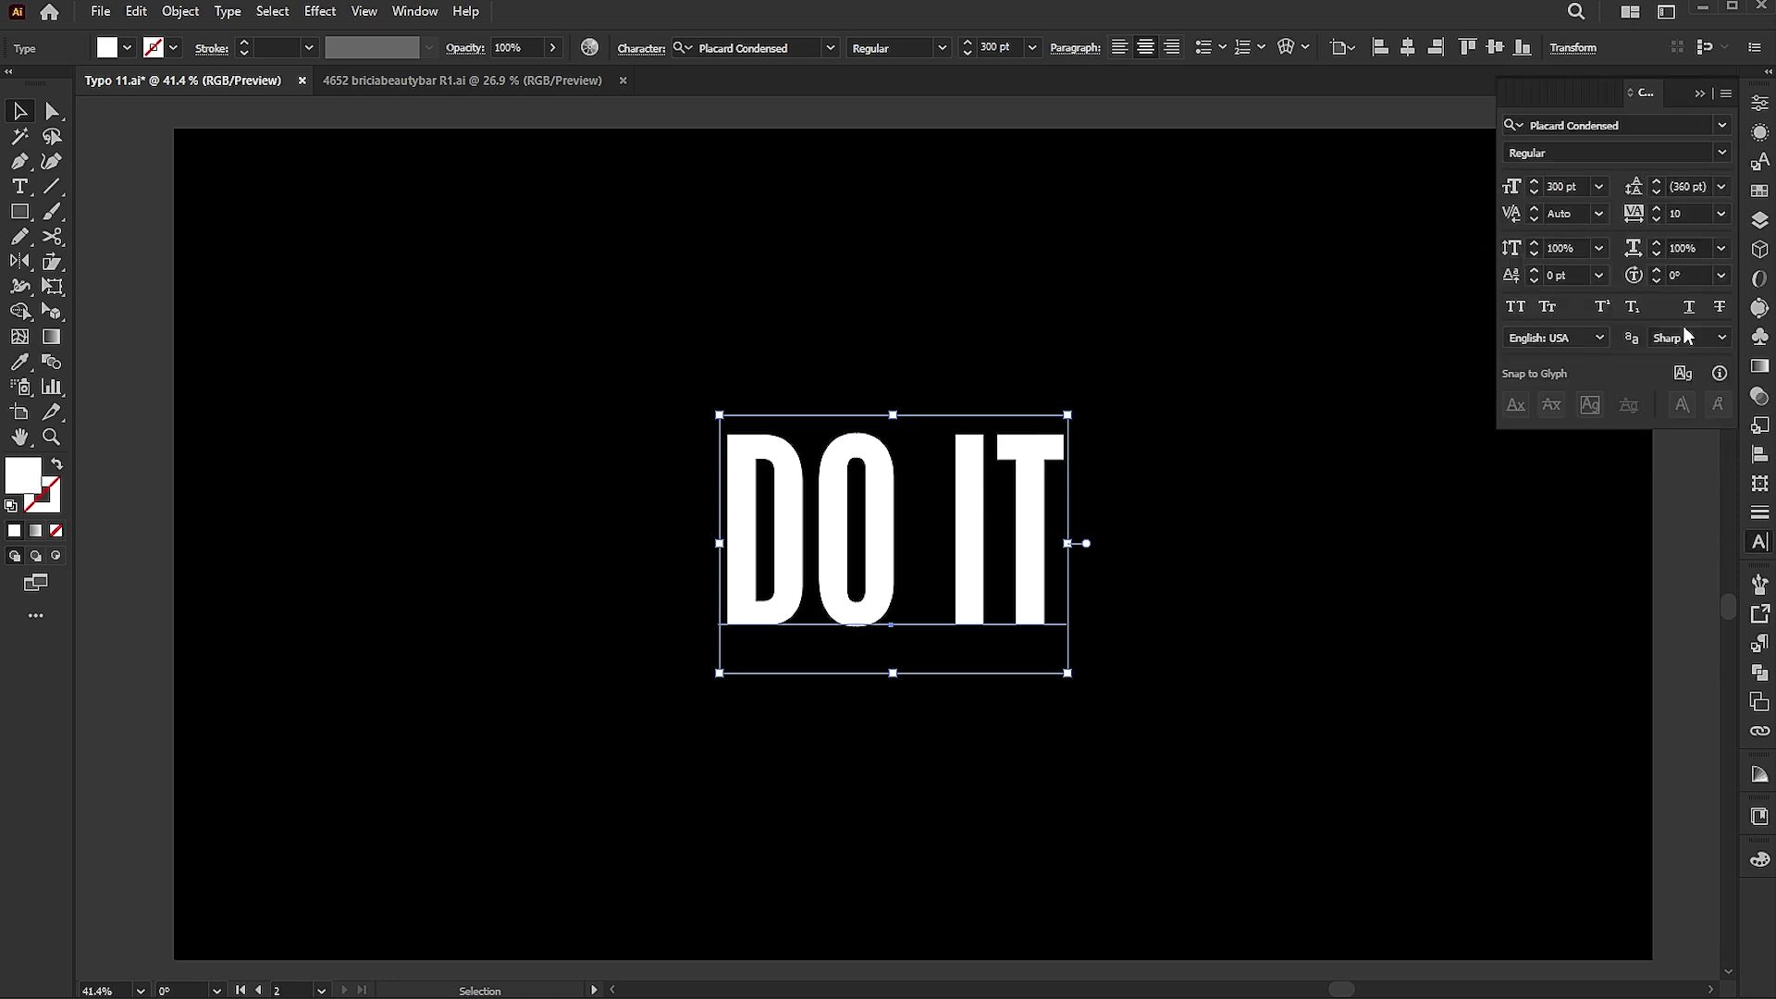
{"action": "left_click", "coordinate": [1690, 217]}
{"action": "key", "text": "Return"}
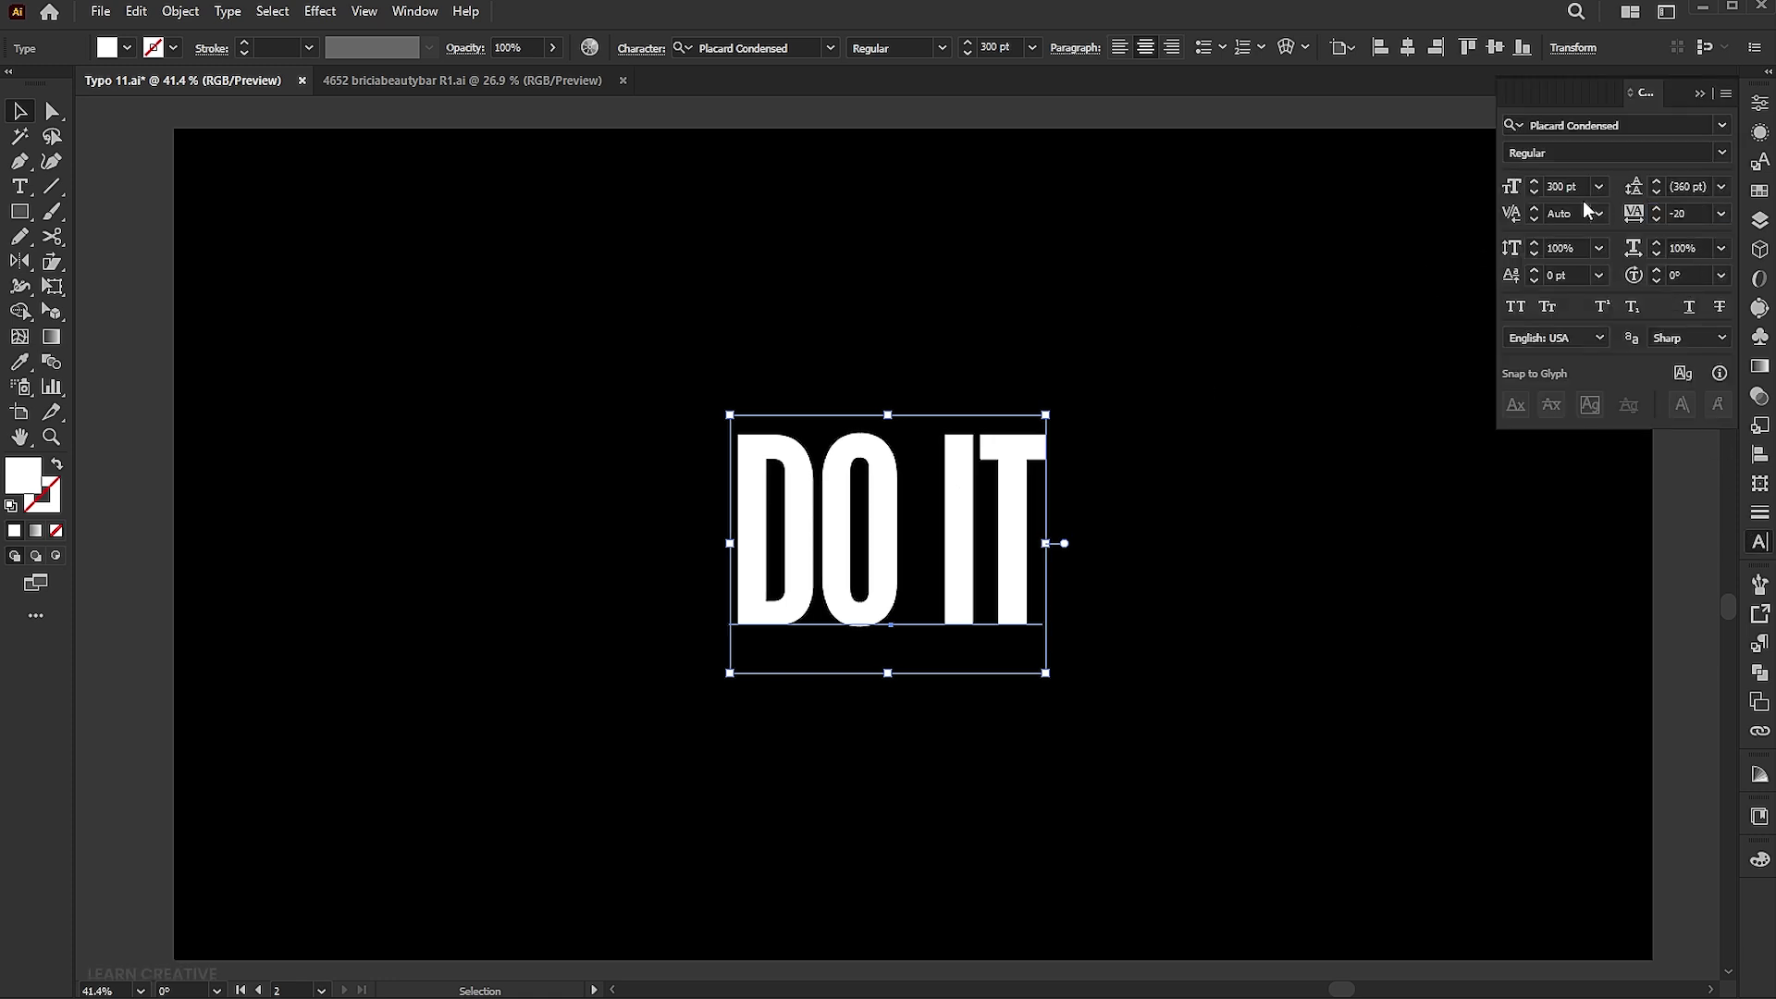
{"action": "left_click", "coordinate": [1700, 95]}
- Create outlines from DO IT and scale it up to about 609 × 362 px
{"action": "right_click", "coordinate": [962, 487]}
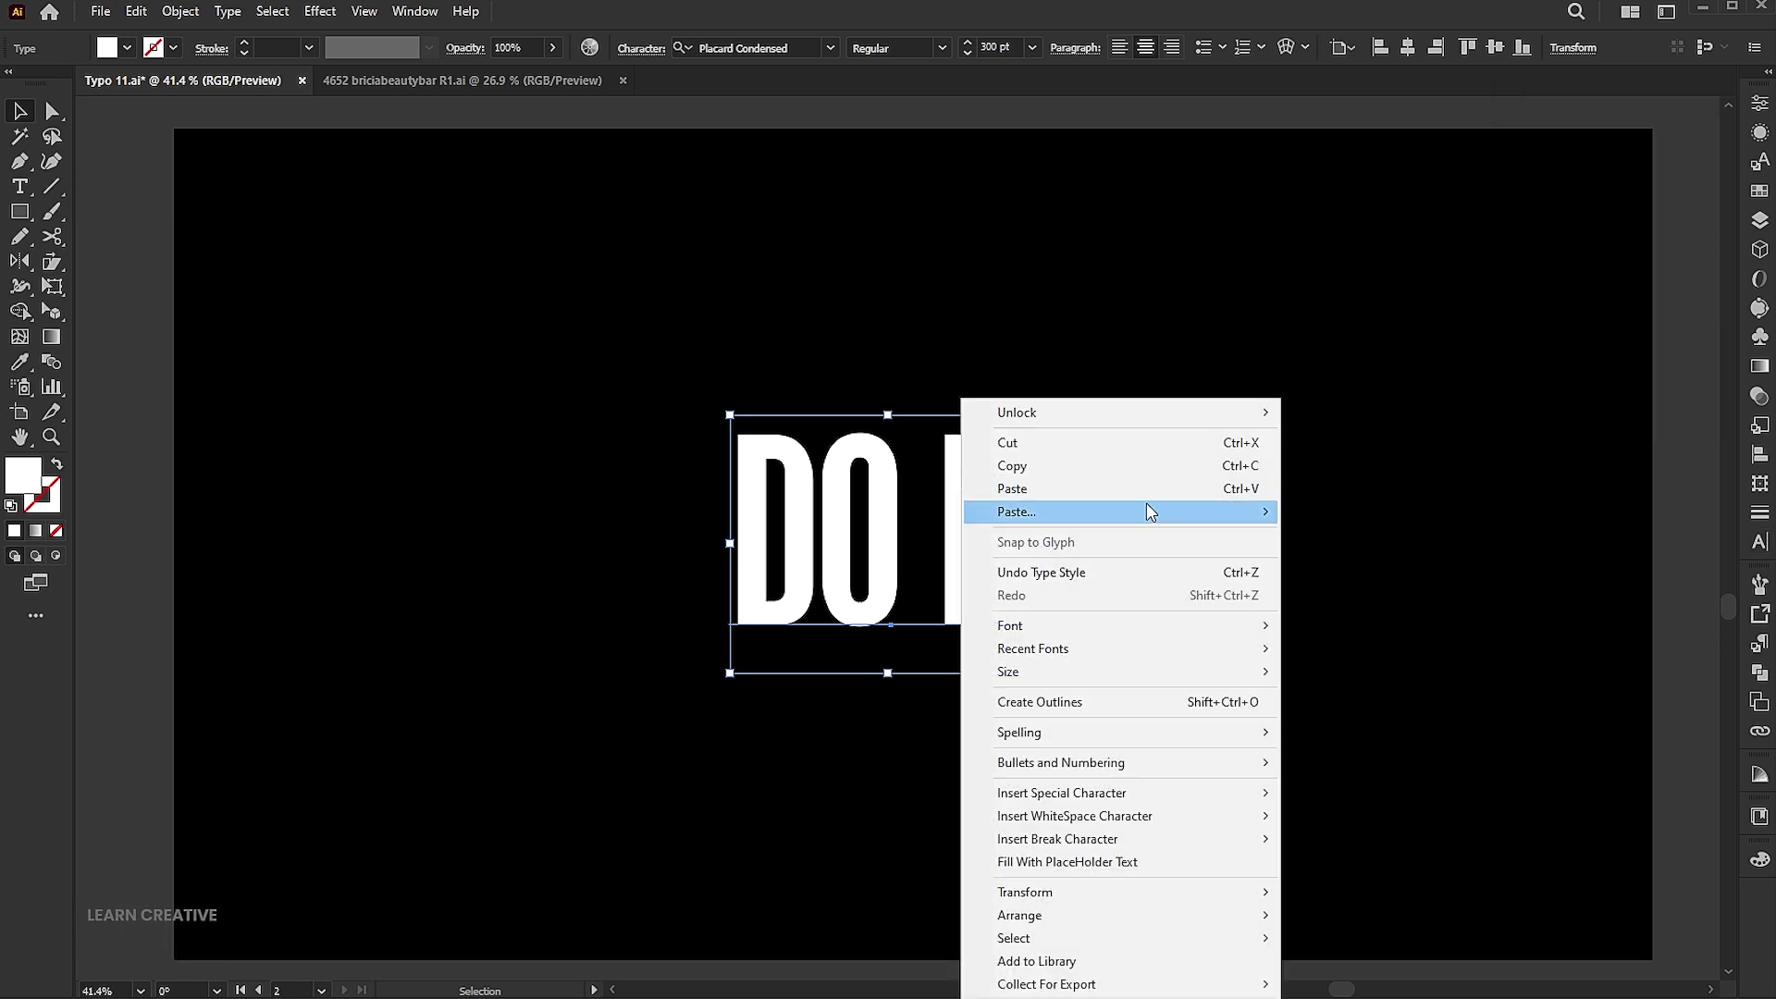
{"action": "left_click", "coordinate": [1076, 706]}
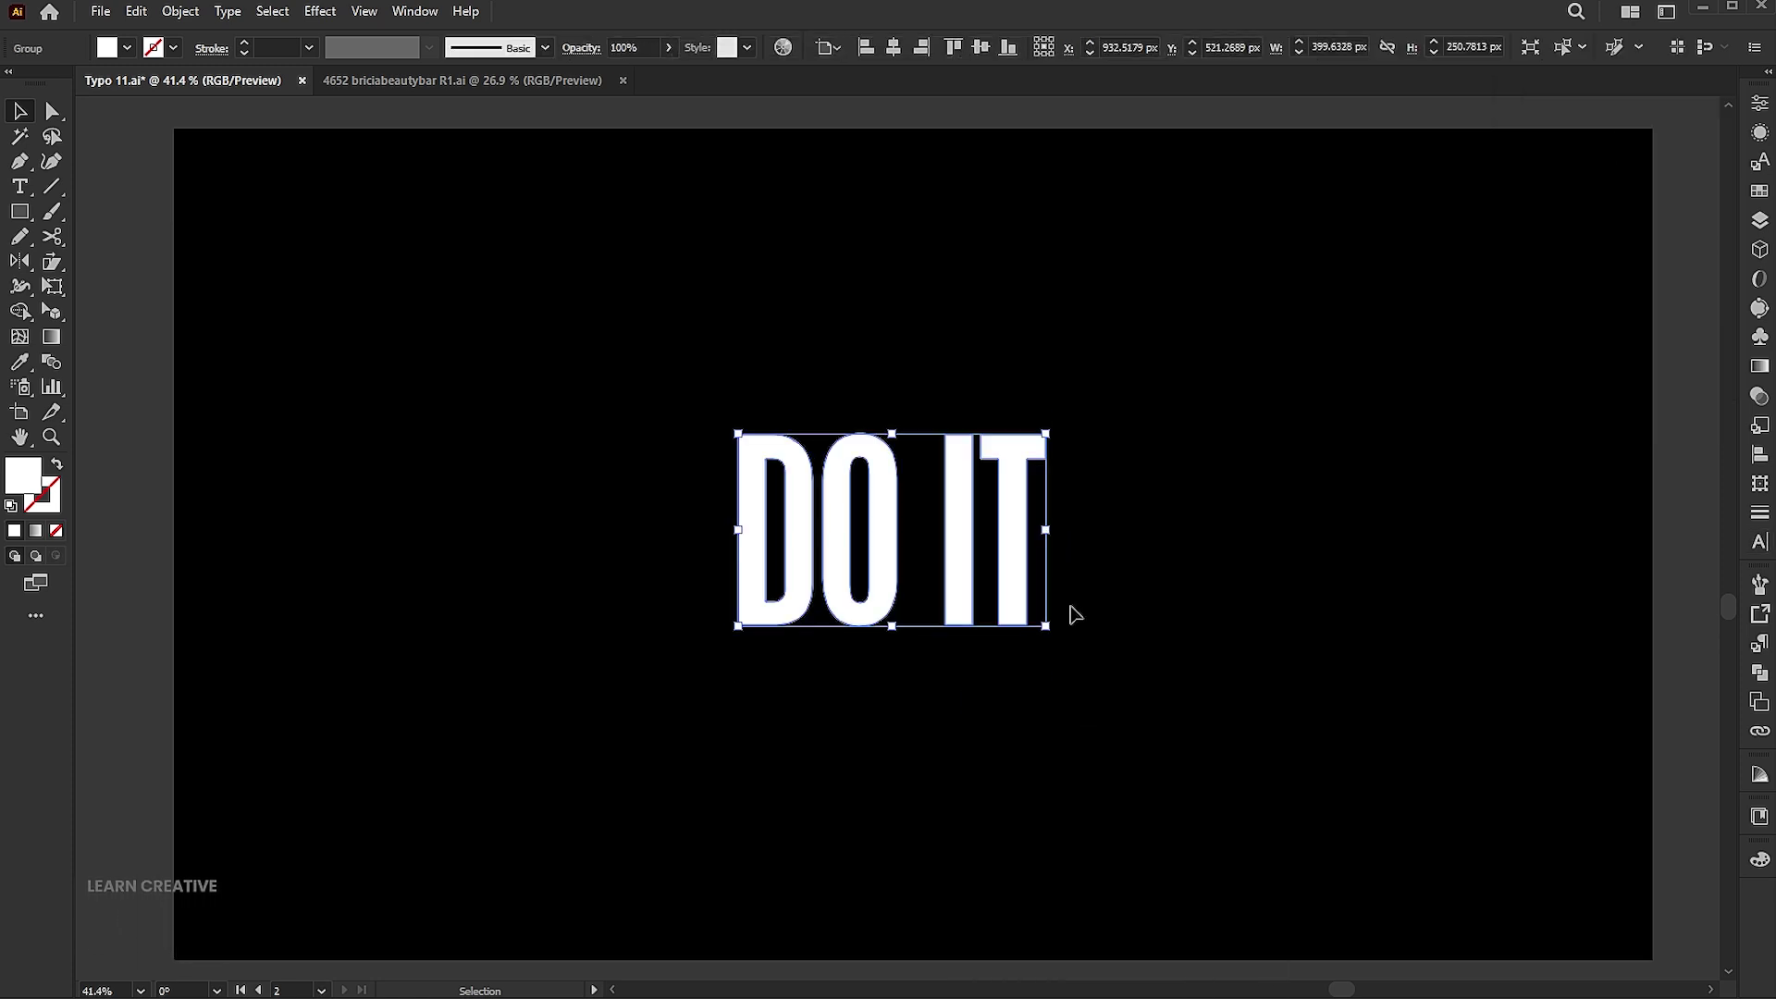
{"action": "left_click_drag", "start_coordinate": [1044, 528], "coordinate": [1128, 541]}
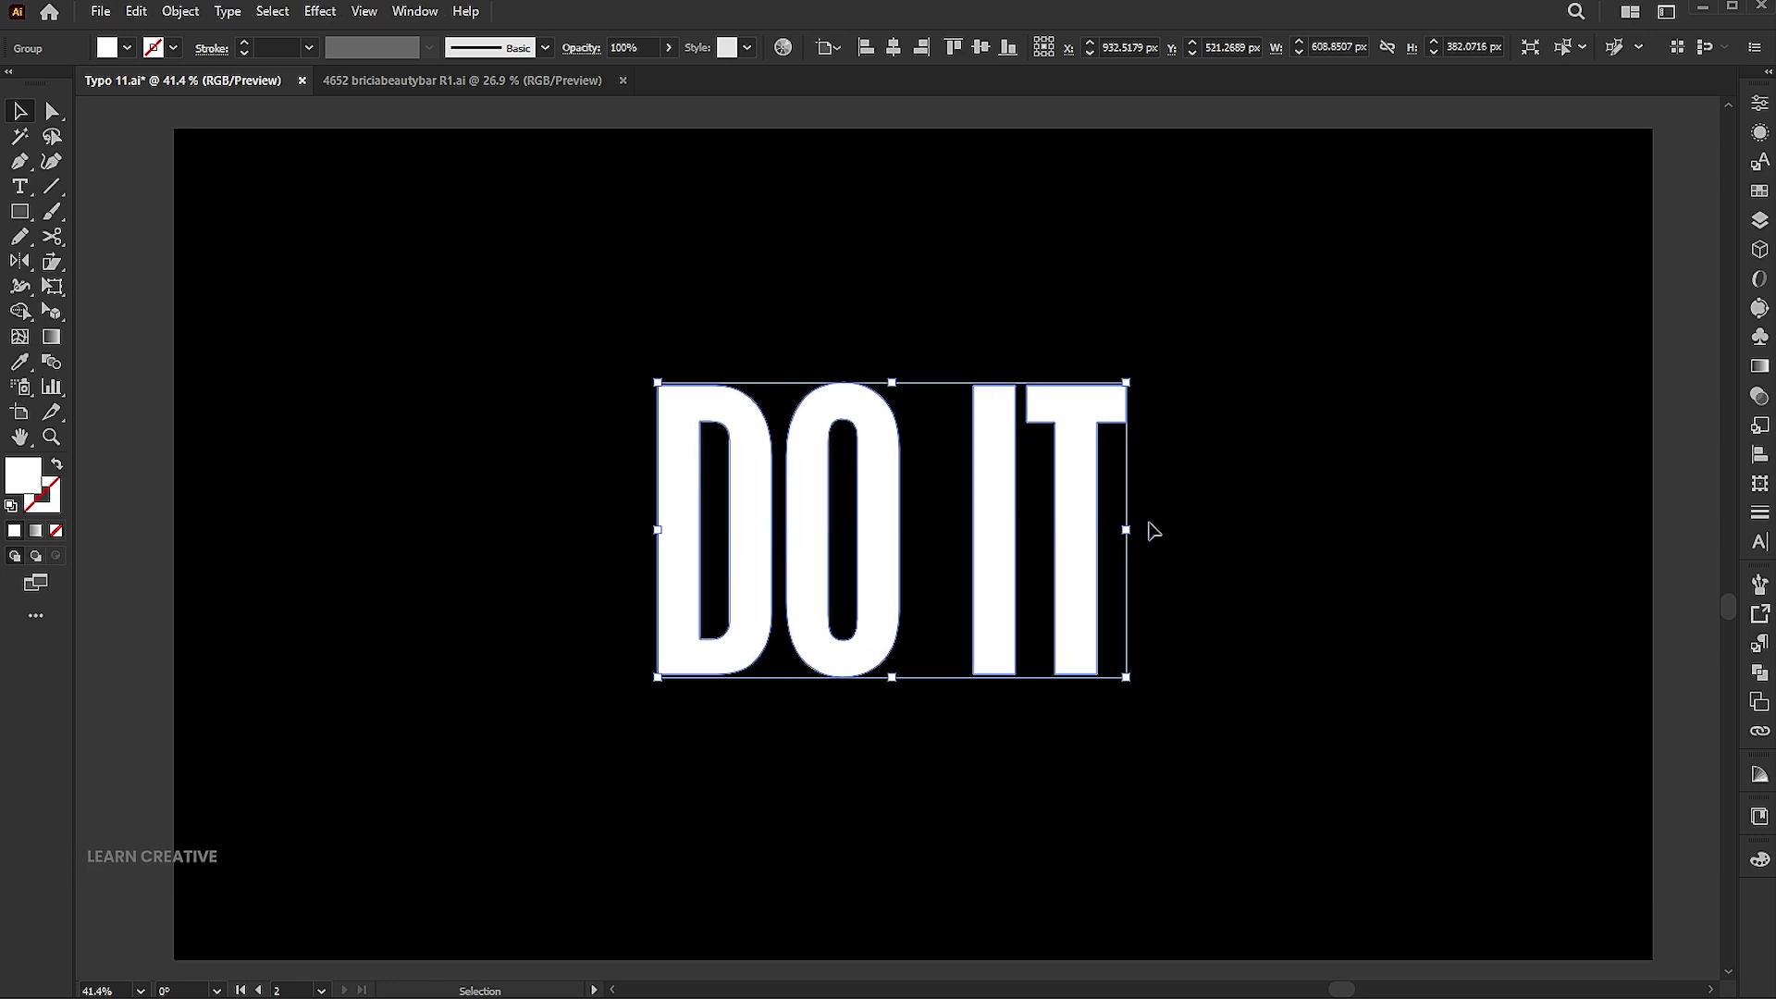
{"action": "left_click", "coordinate": [1178, 516]}
- Draw a horizontal line through DO IT's middle and Divide the letters with it in Pathfinder
{"action": "left_click", "coordinate": [52, 186]}
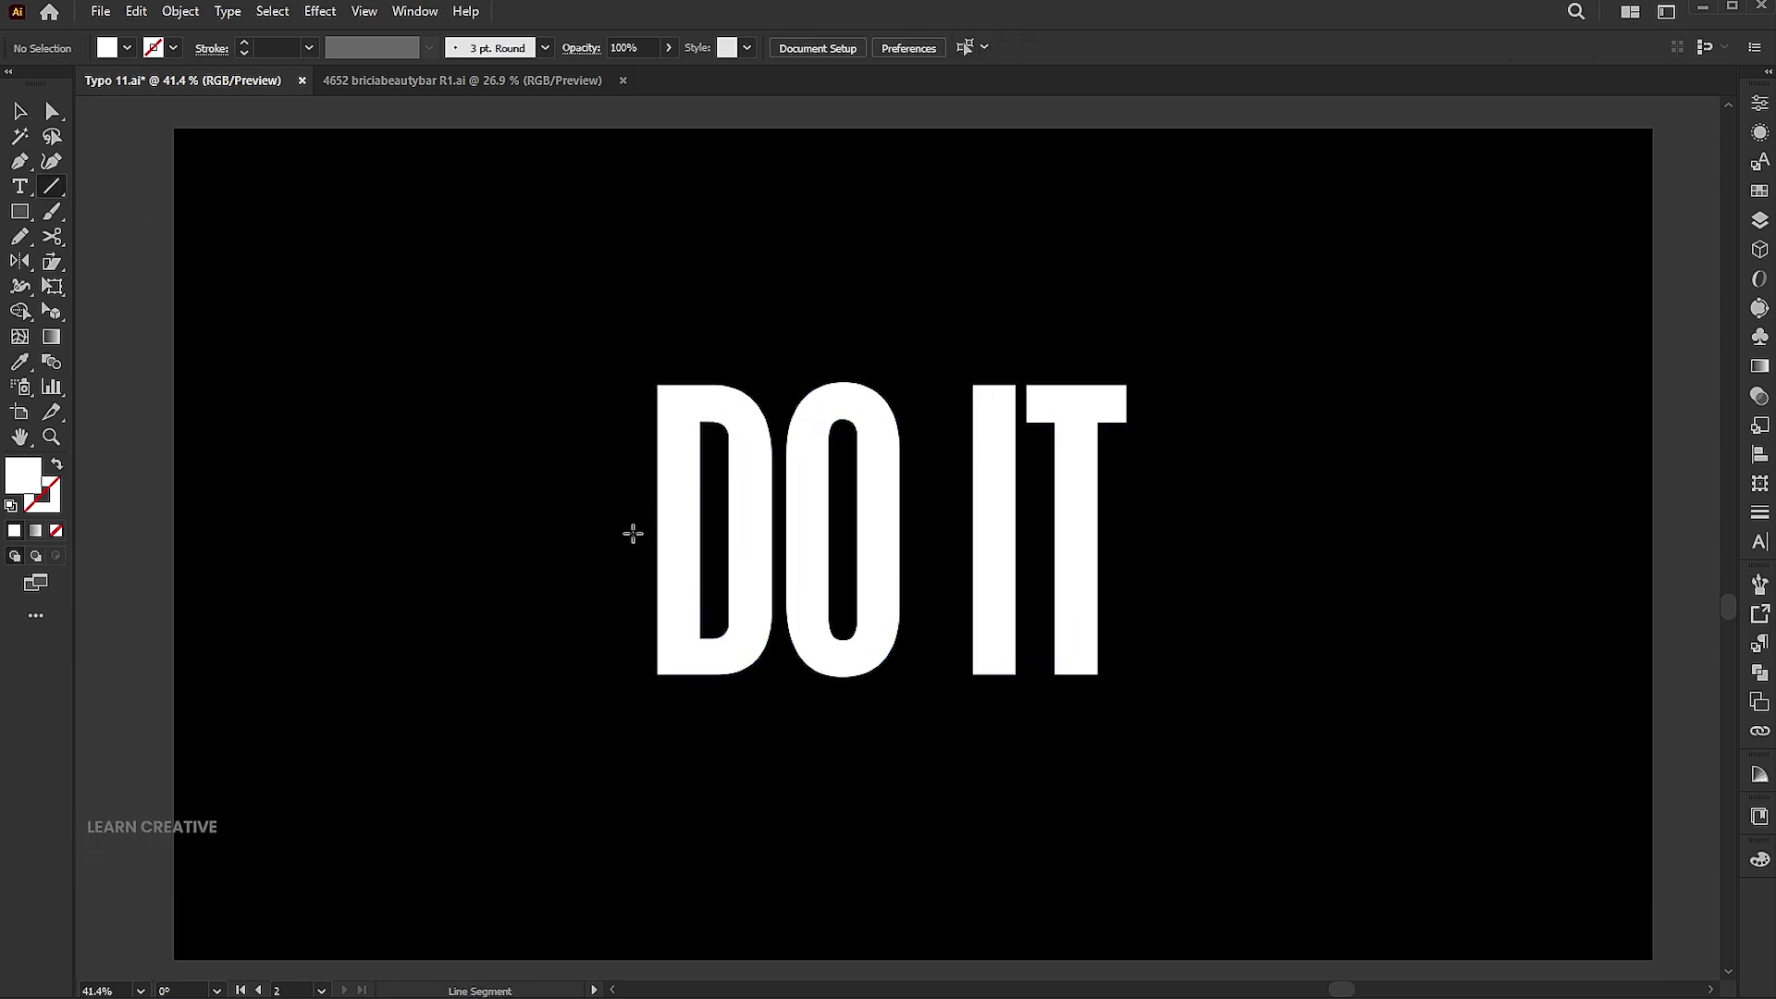
{"action": "mouse_move", "coordinate": [632, 533]}
{"action": "left_mouse_down"}
{"action": "mouse_move", "coordinate": [1209, 529]}
{"action": "mouse_move", "coordinate": [1185, 529]}
{"action": "left_mouse_up"}
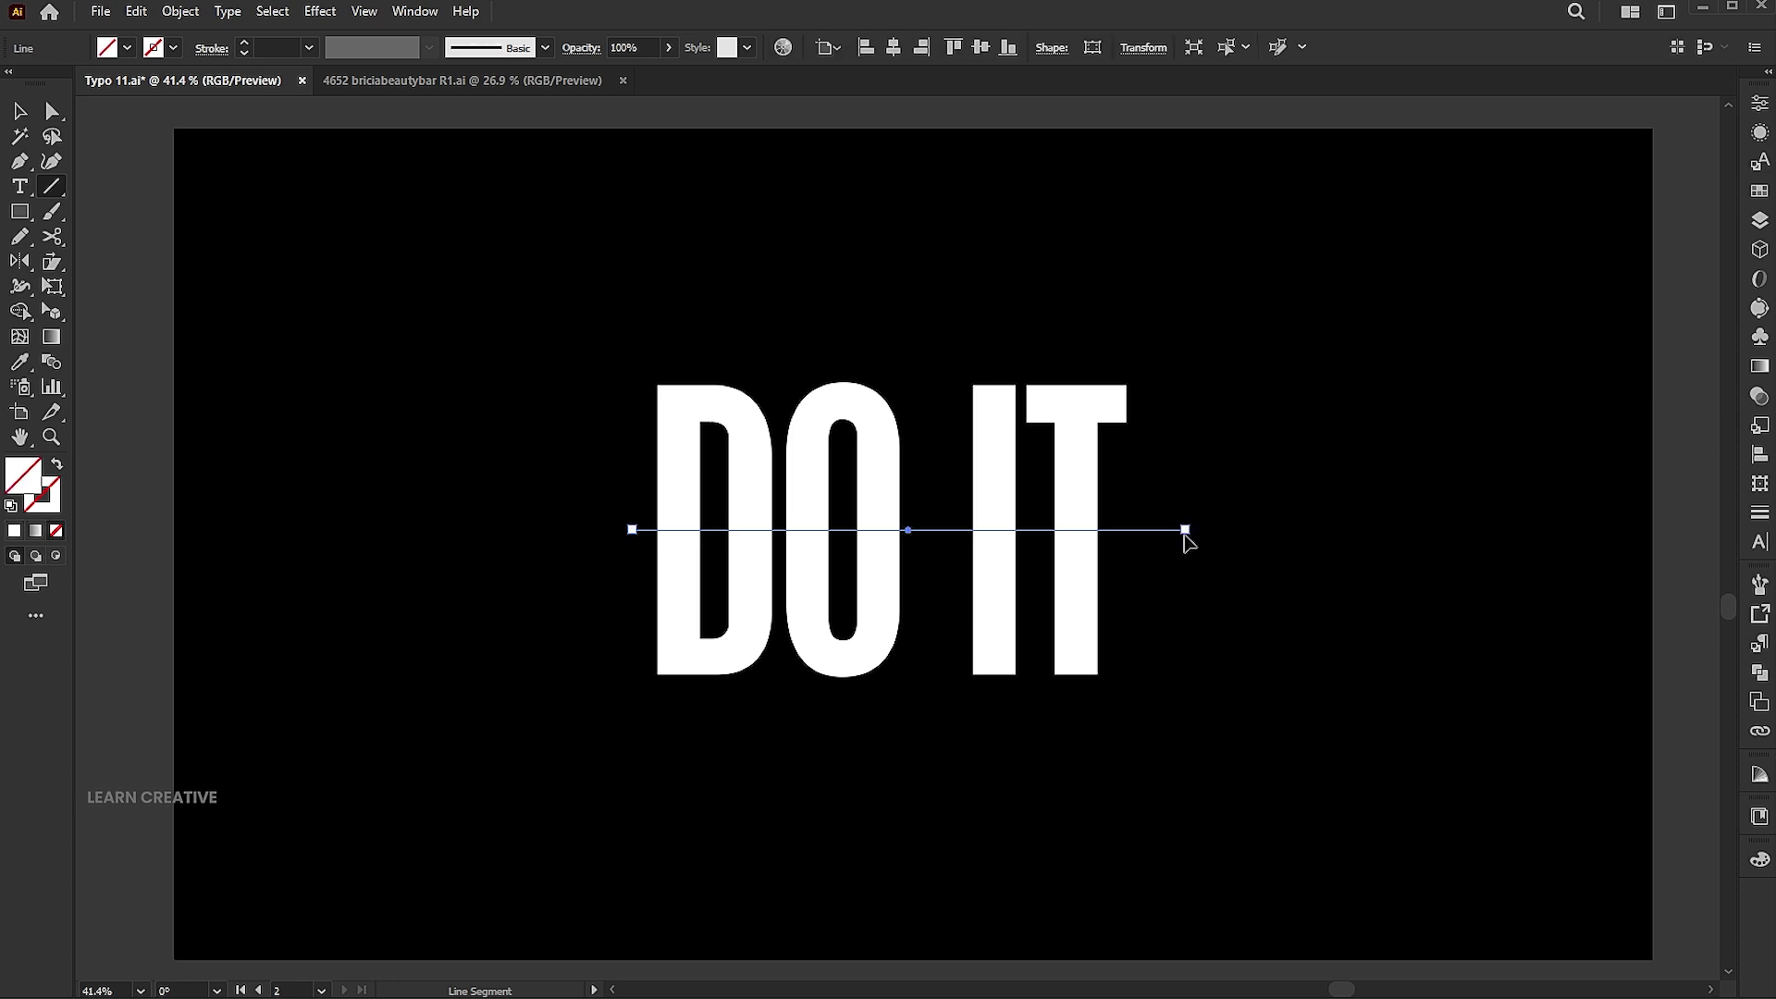
{"action": "key", "text": "v"}
{"action": "left_click_drag", "start_coordinate": [1265, 305], "coordinate": [793, 607]}
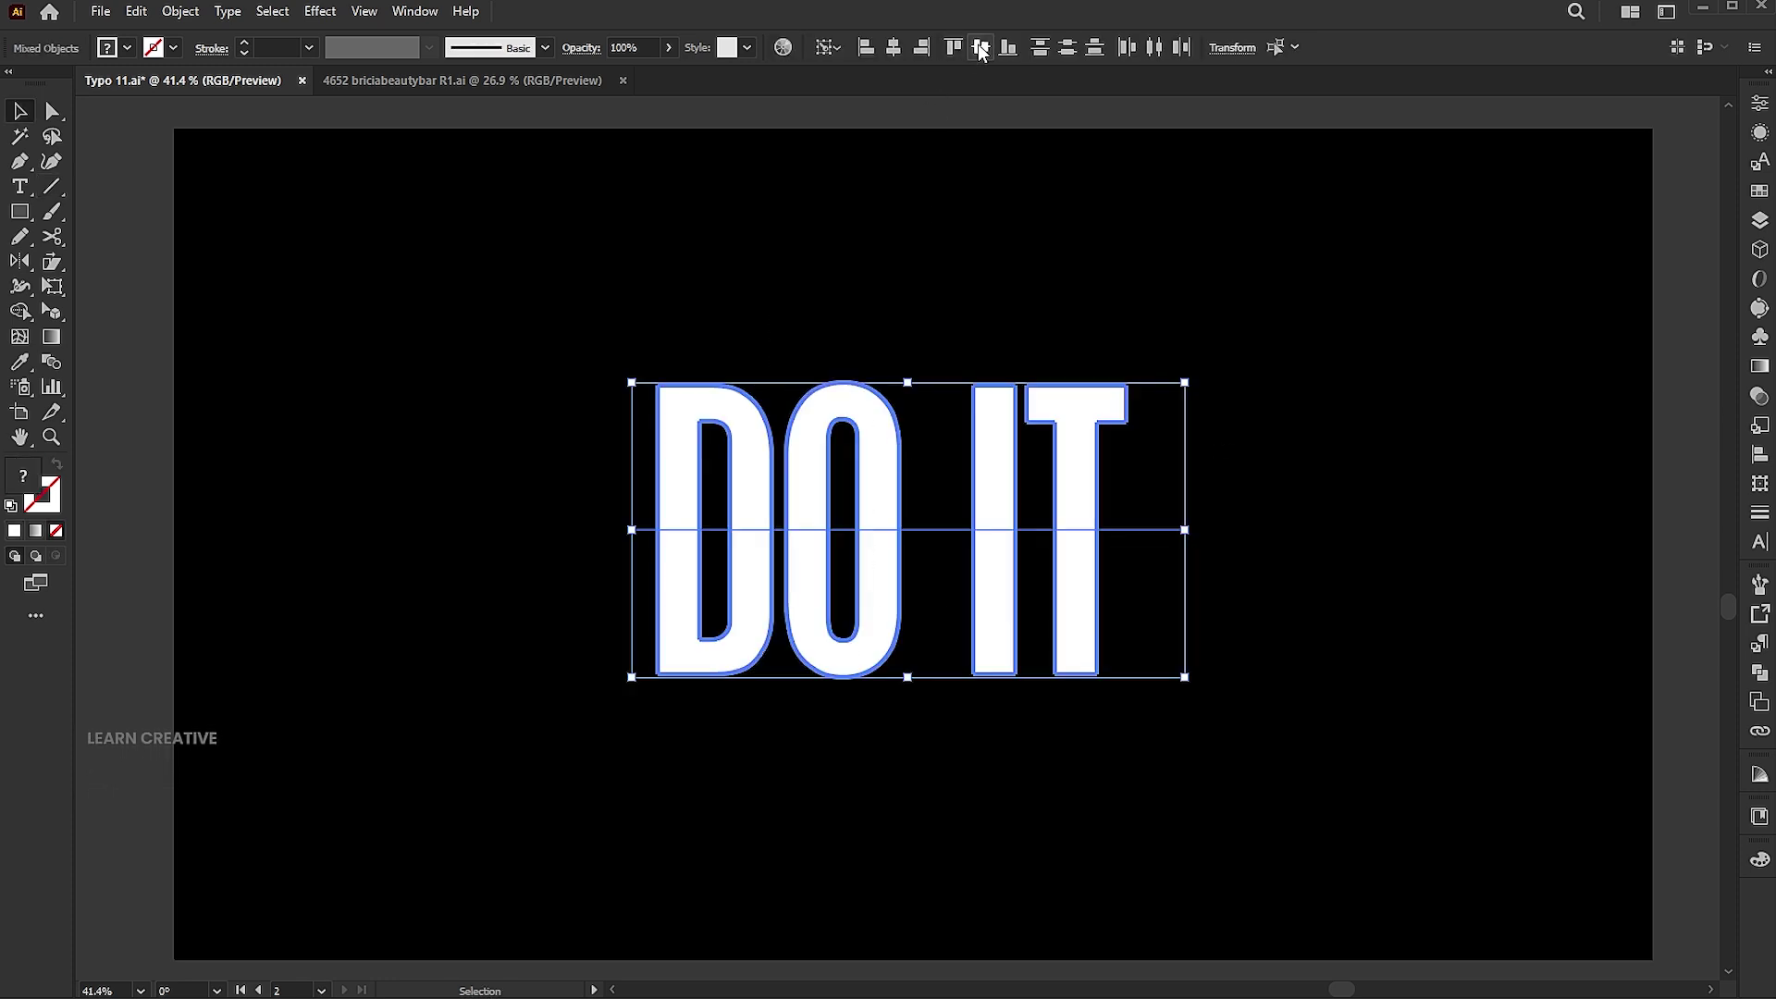
{"action": "left_click", "coordinate": [1138, 269]}
{"action": "left_click_drag", "start_coordinate": [1230, 300], "coordinate": [546, 738]}
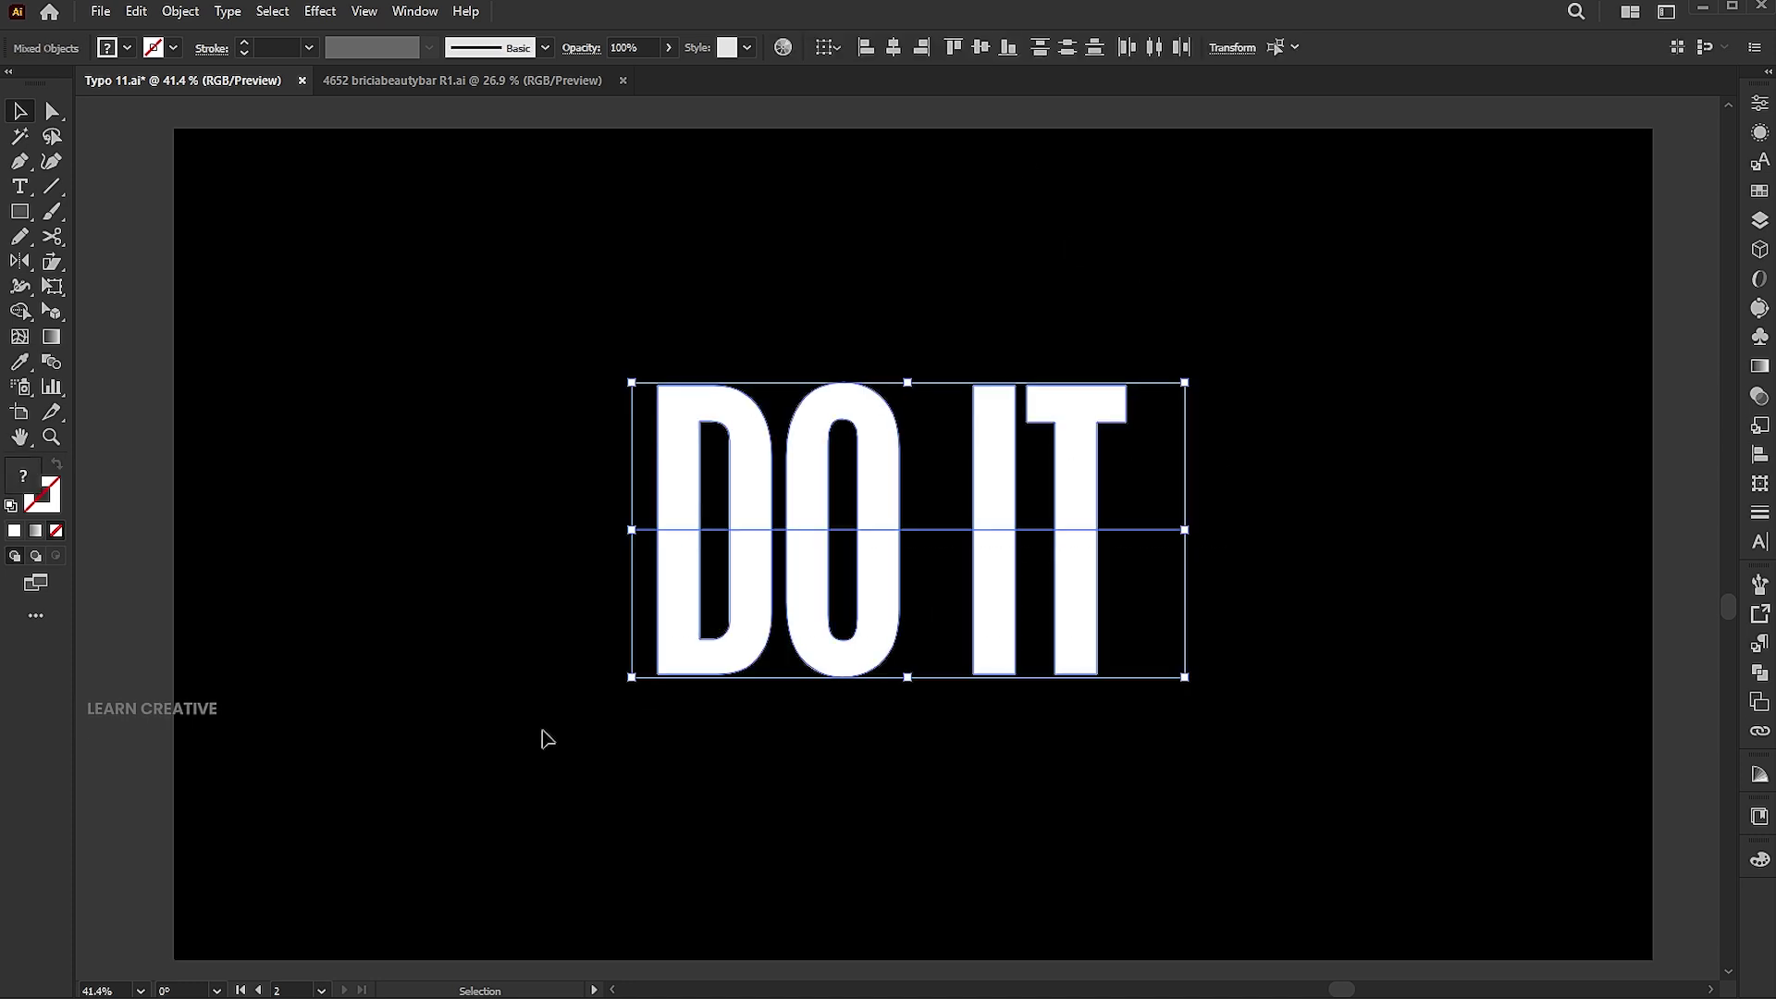
{"action": "left_click", "coordinate": [1760, 673]}
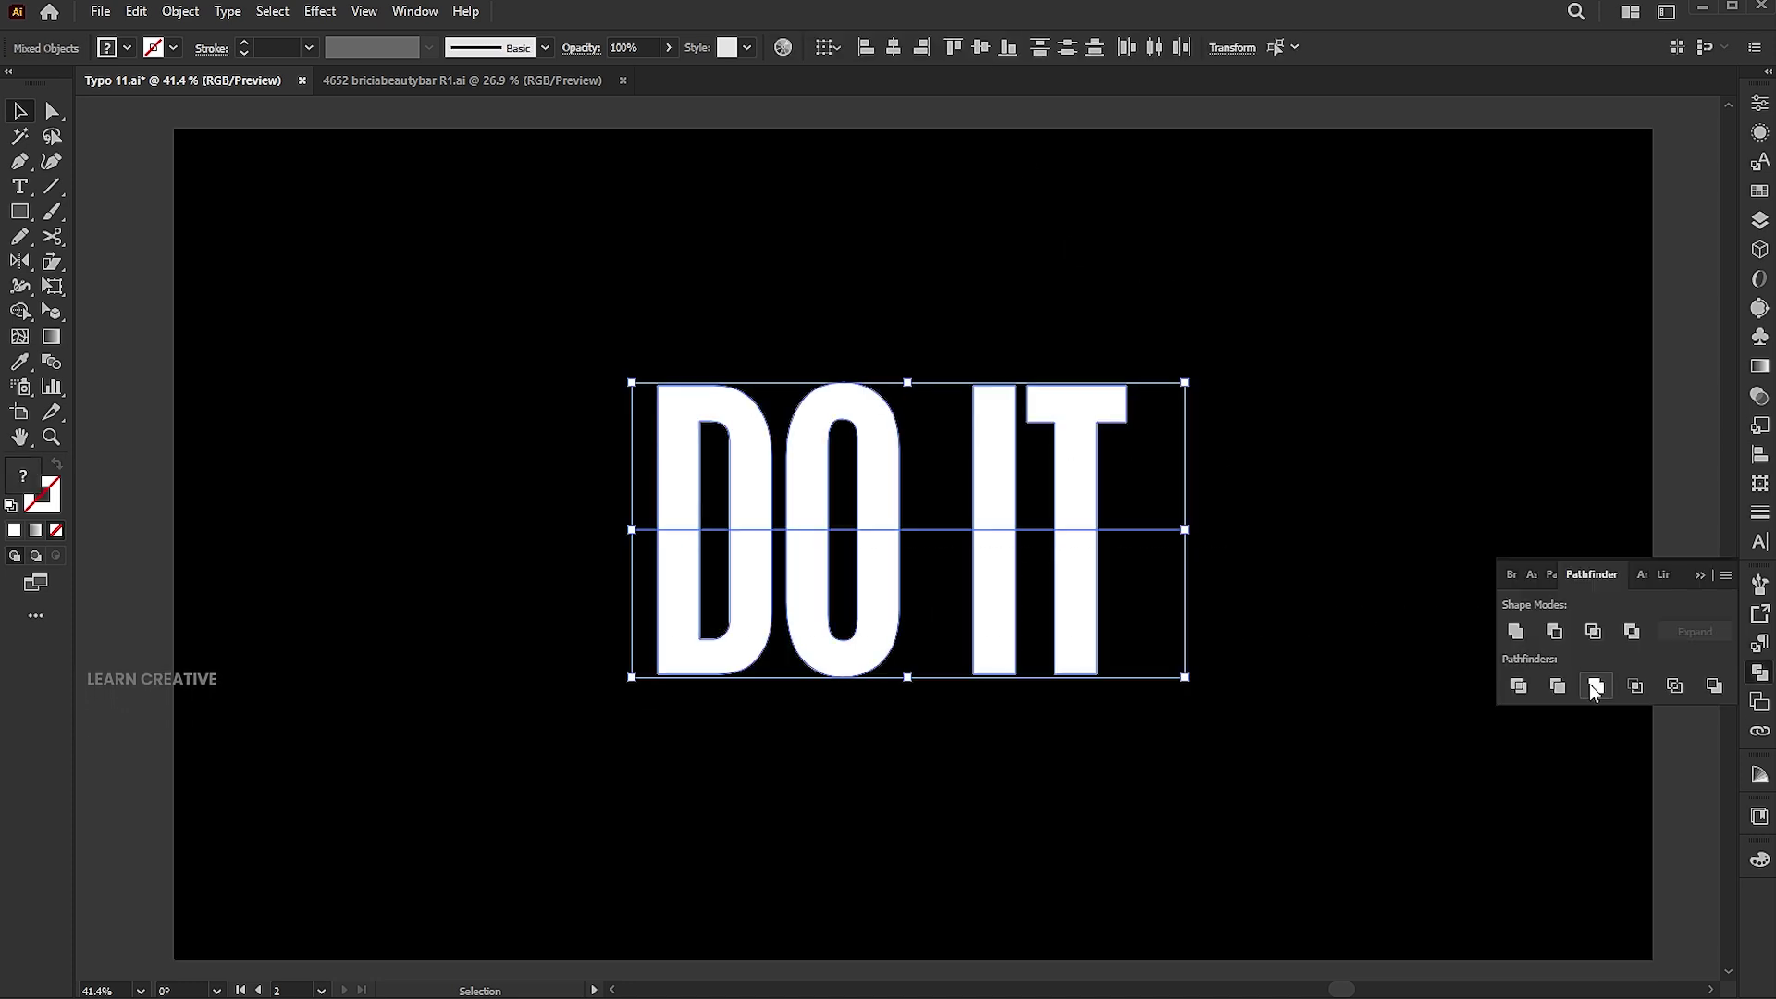
{"action": "left_click", "coordinate": [1518, 686]}
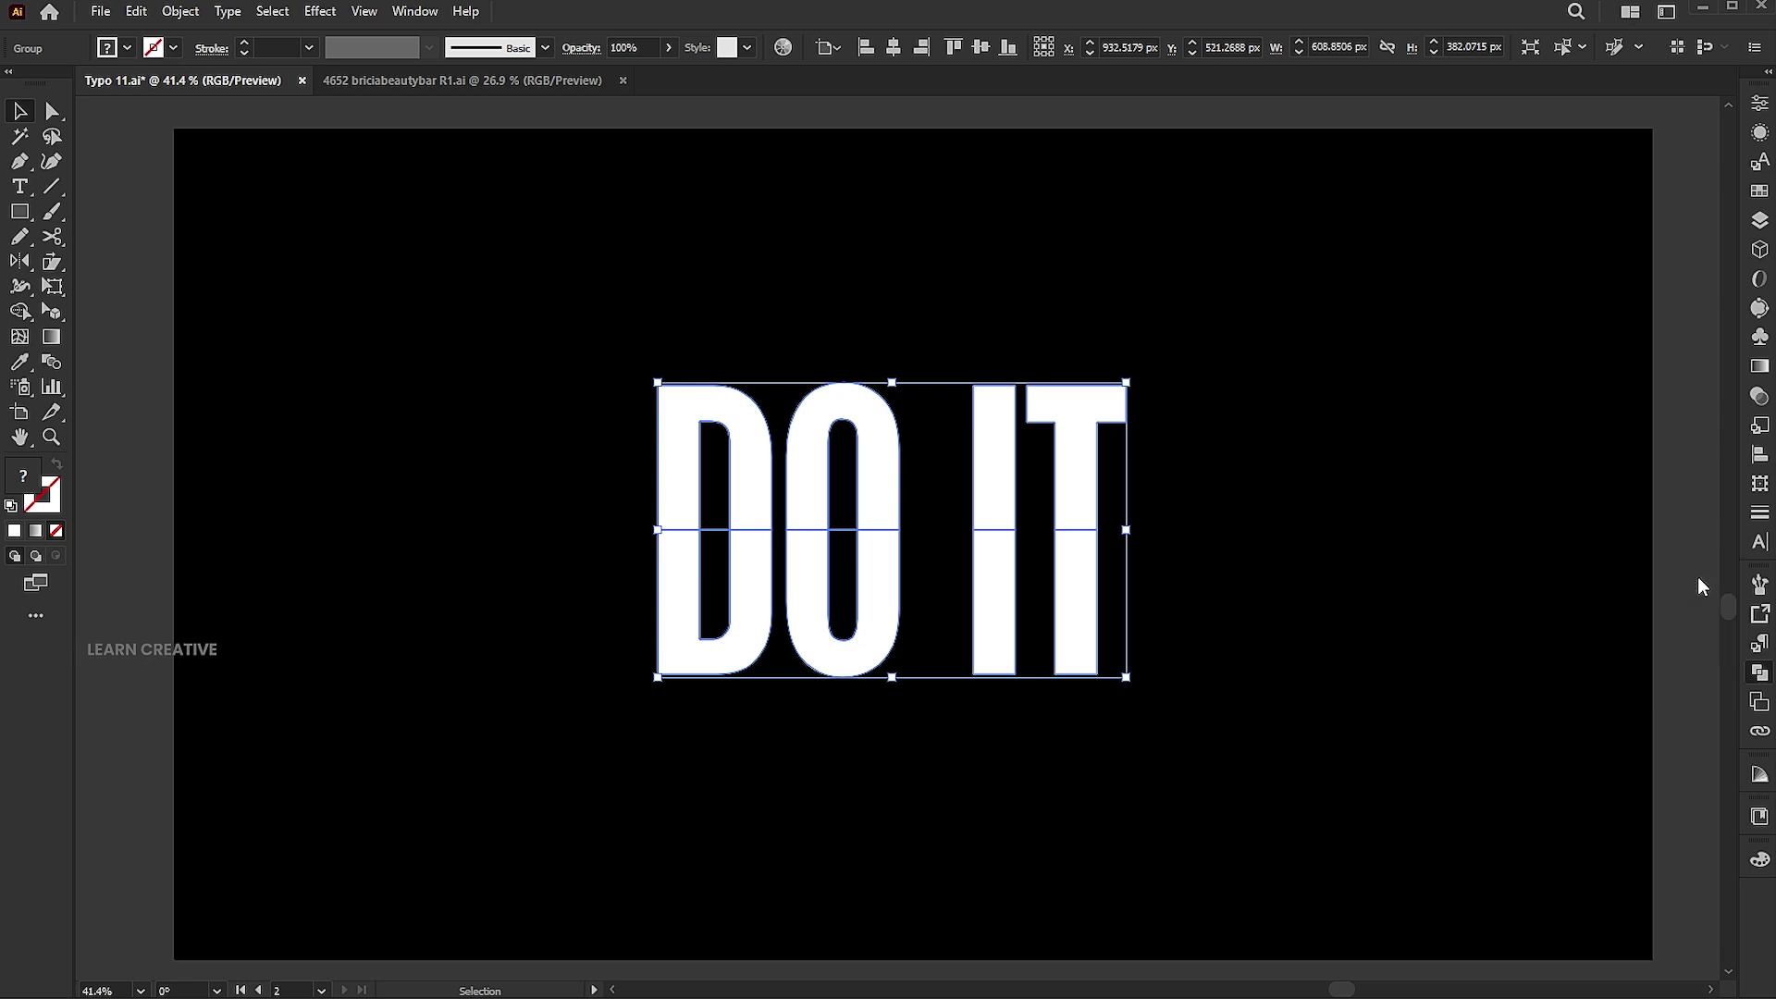
{"action": "double_click", "coordinate": [1003, 473]}
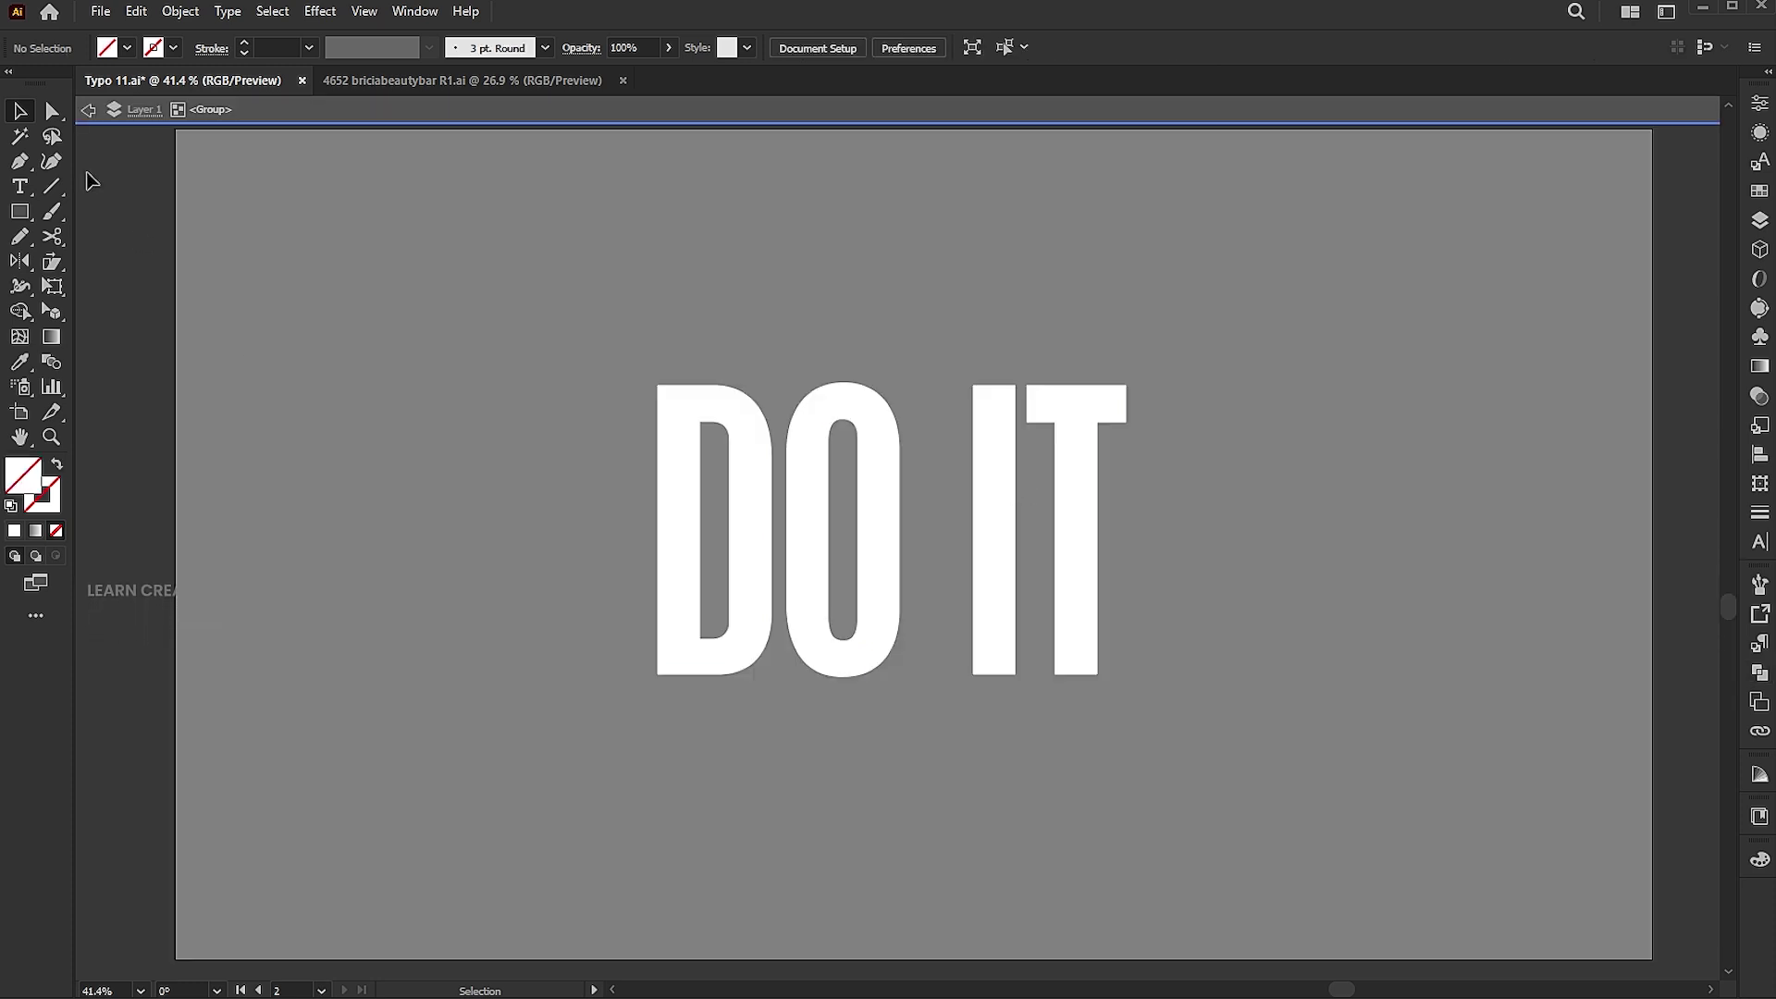
- Cut all the white letter pieces with Magic Wand and Paste in Front outside the group
{"action": "left_click", "coordinate": [22, 137]}
{"action": "left_click", "coordinate": [853, 418]}
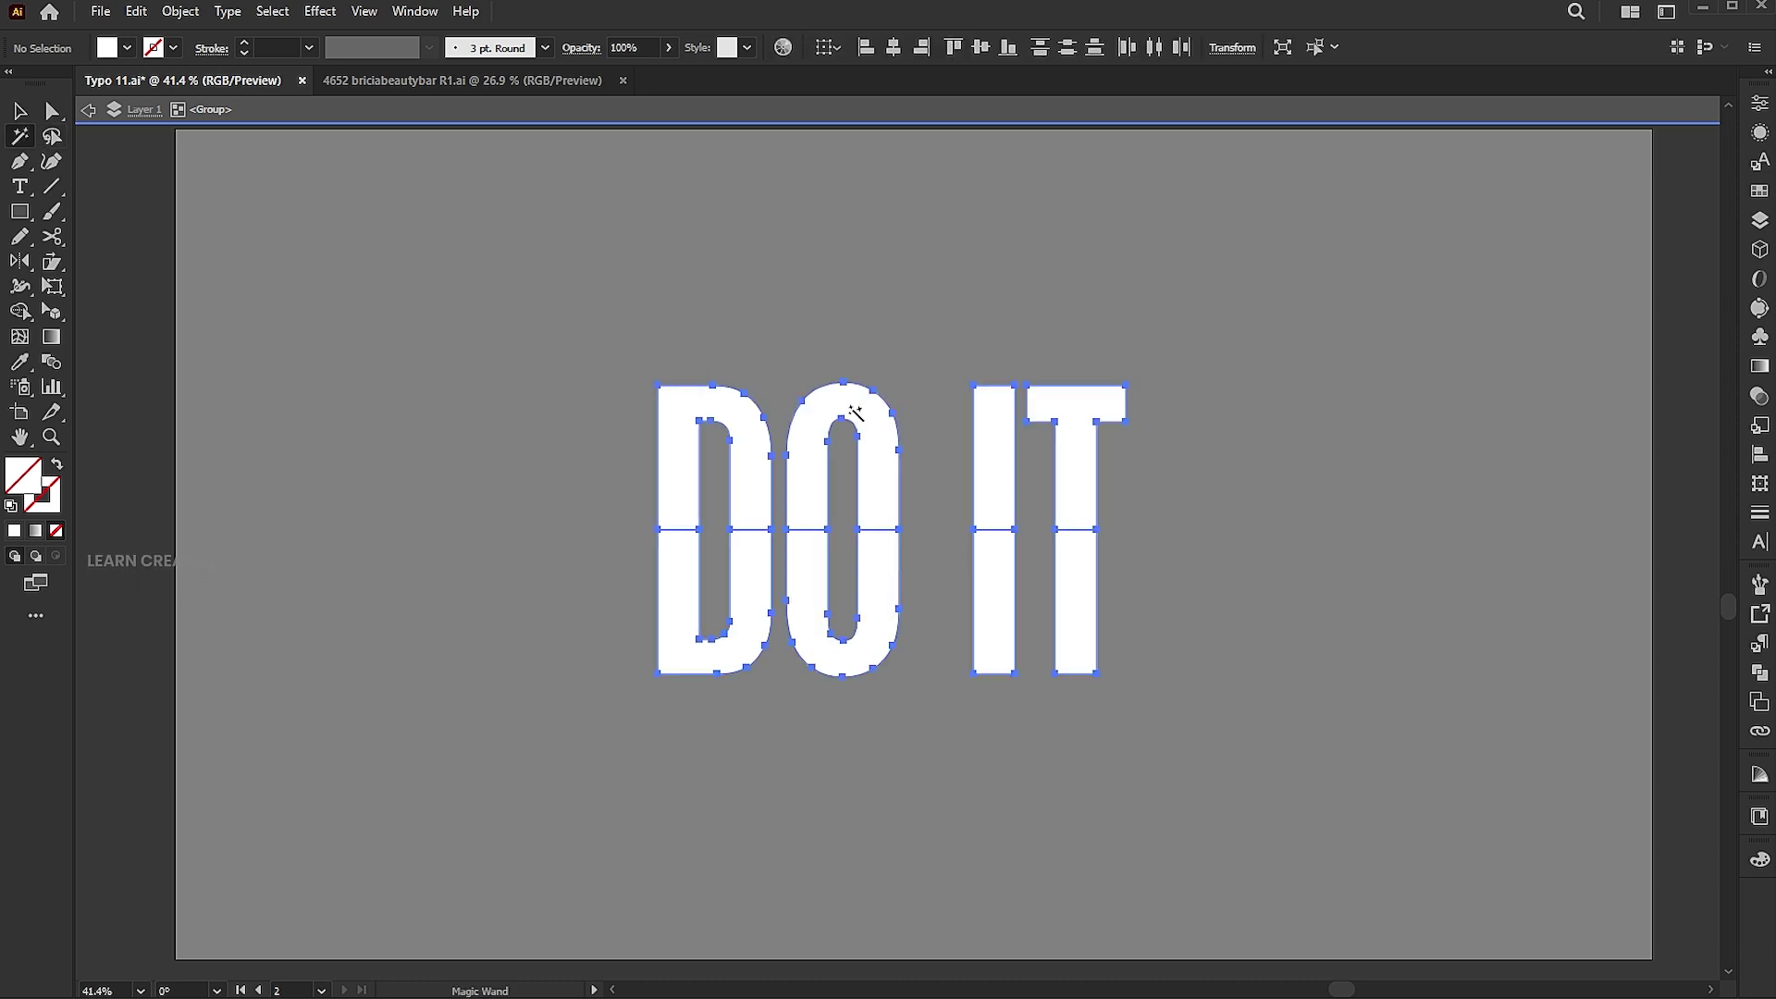
{"action": "left_click", "coordinate": [138, 12]}
{"action": "left_click", "coordinate": [168, 93]}
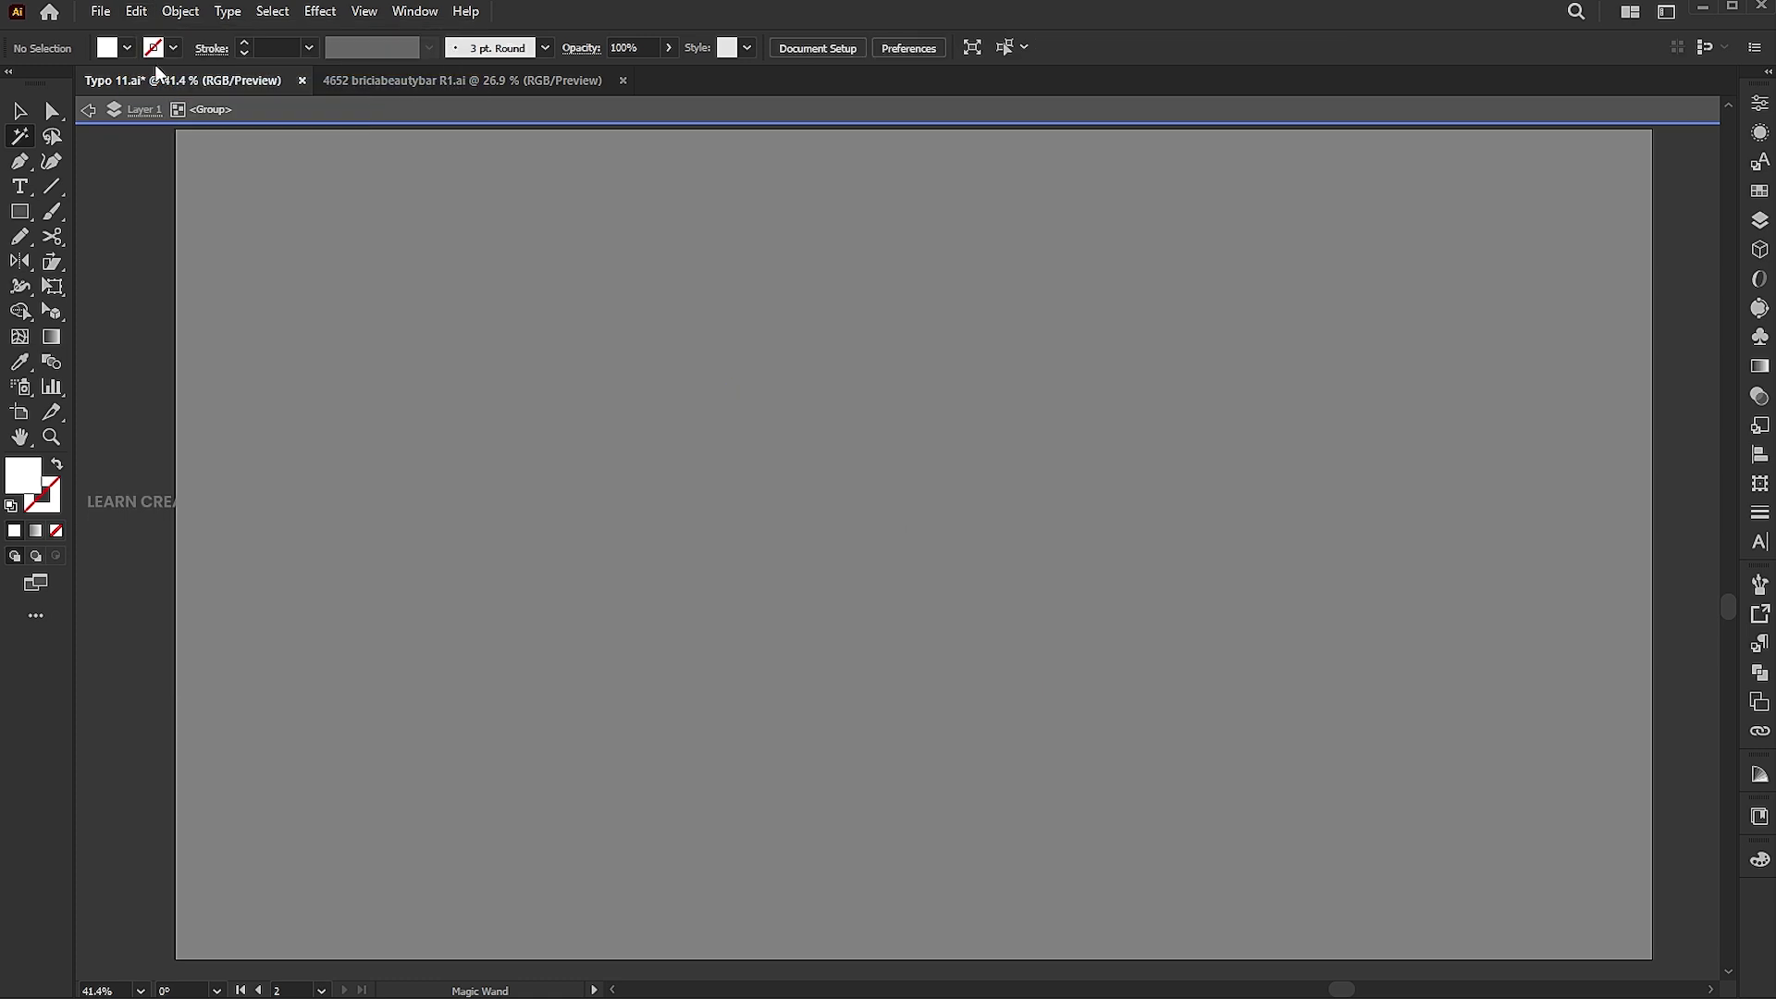
{"action": "key", "text": "ctrl+v"}
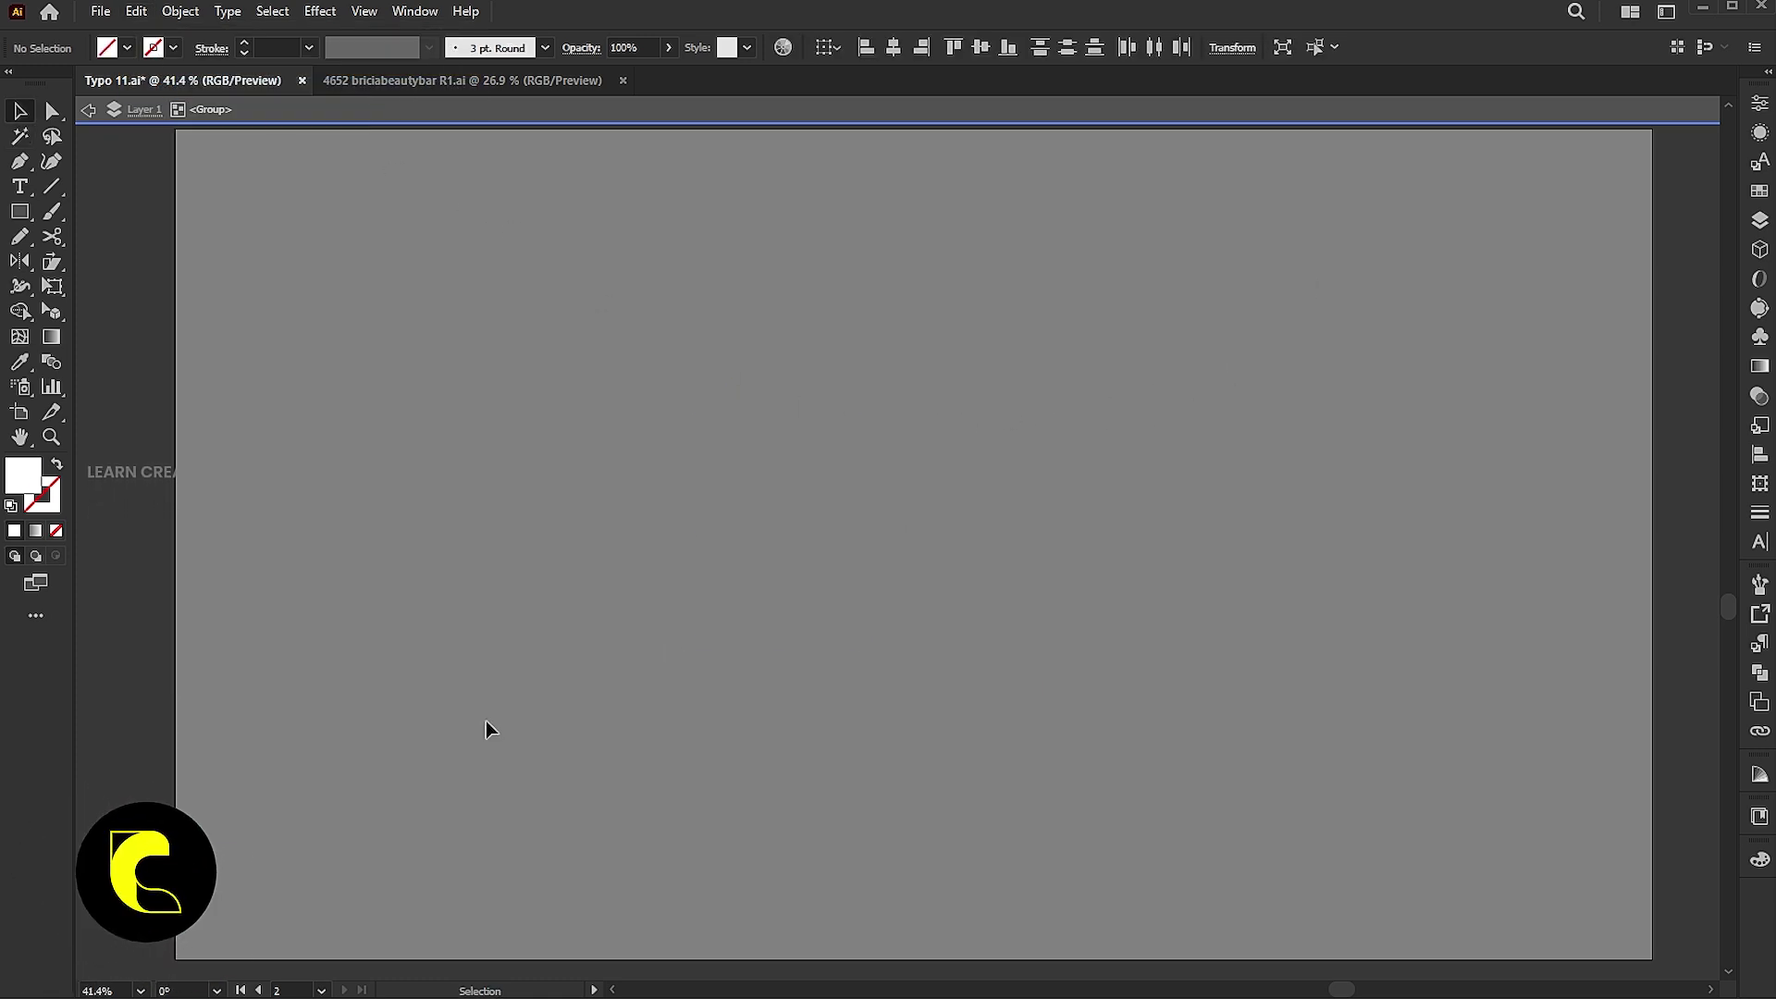
{"action": "left_click", "coordinate": [488, 730]}
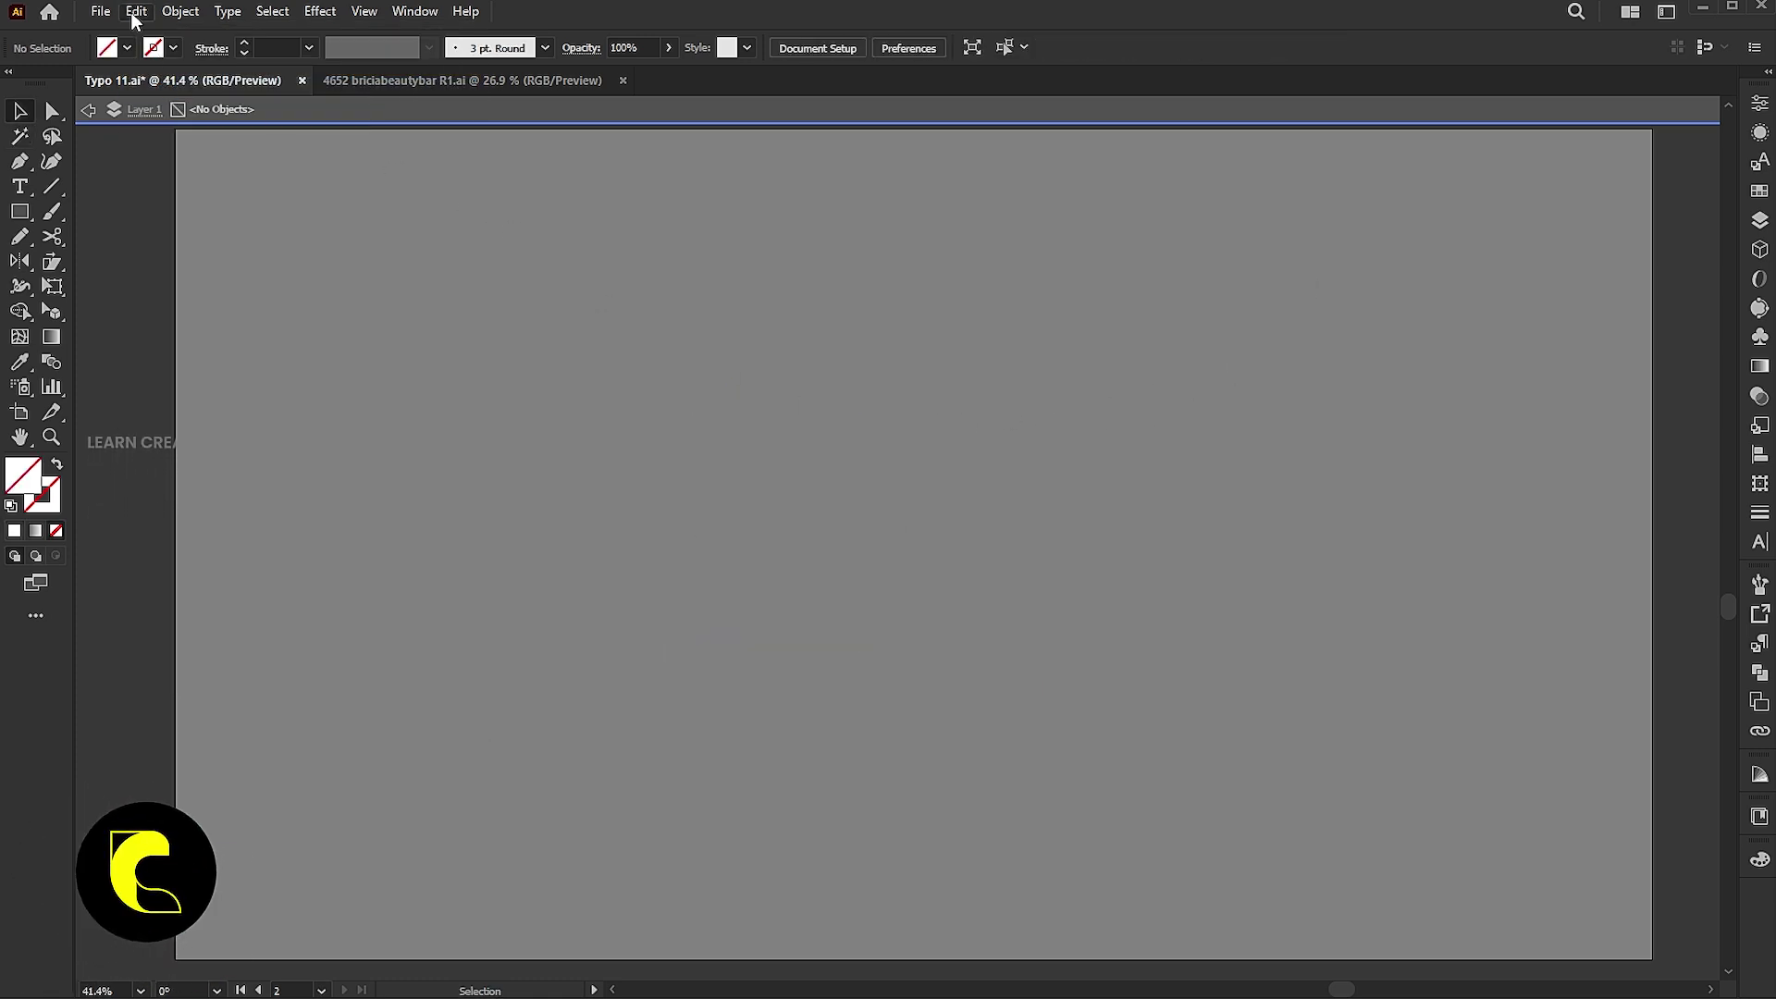
{"action": "left_click", "coordinate": [134, 11]}
{"action": "left_click", "coordinate": [176, 154]}
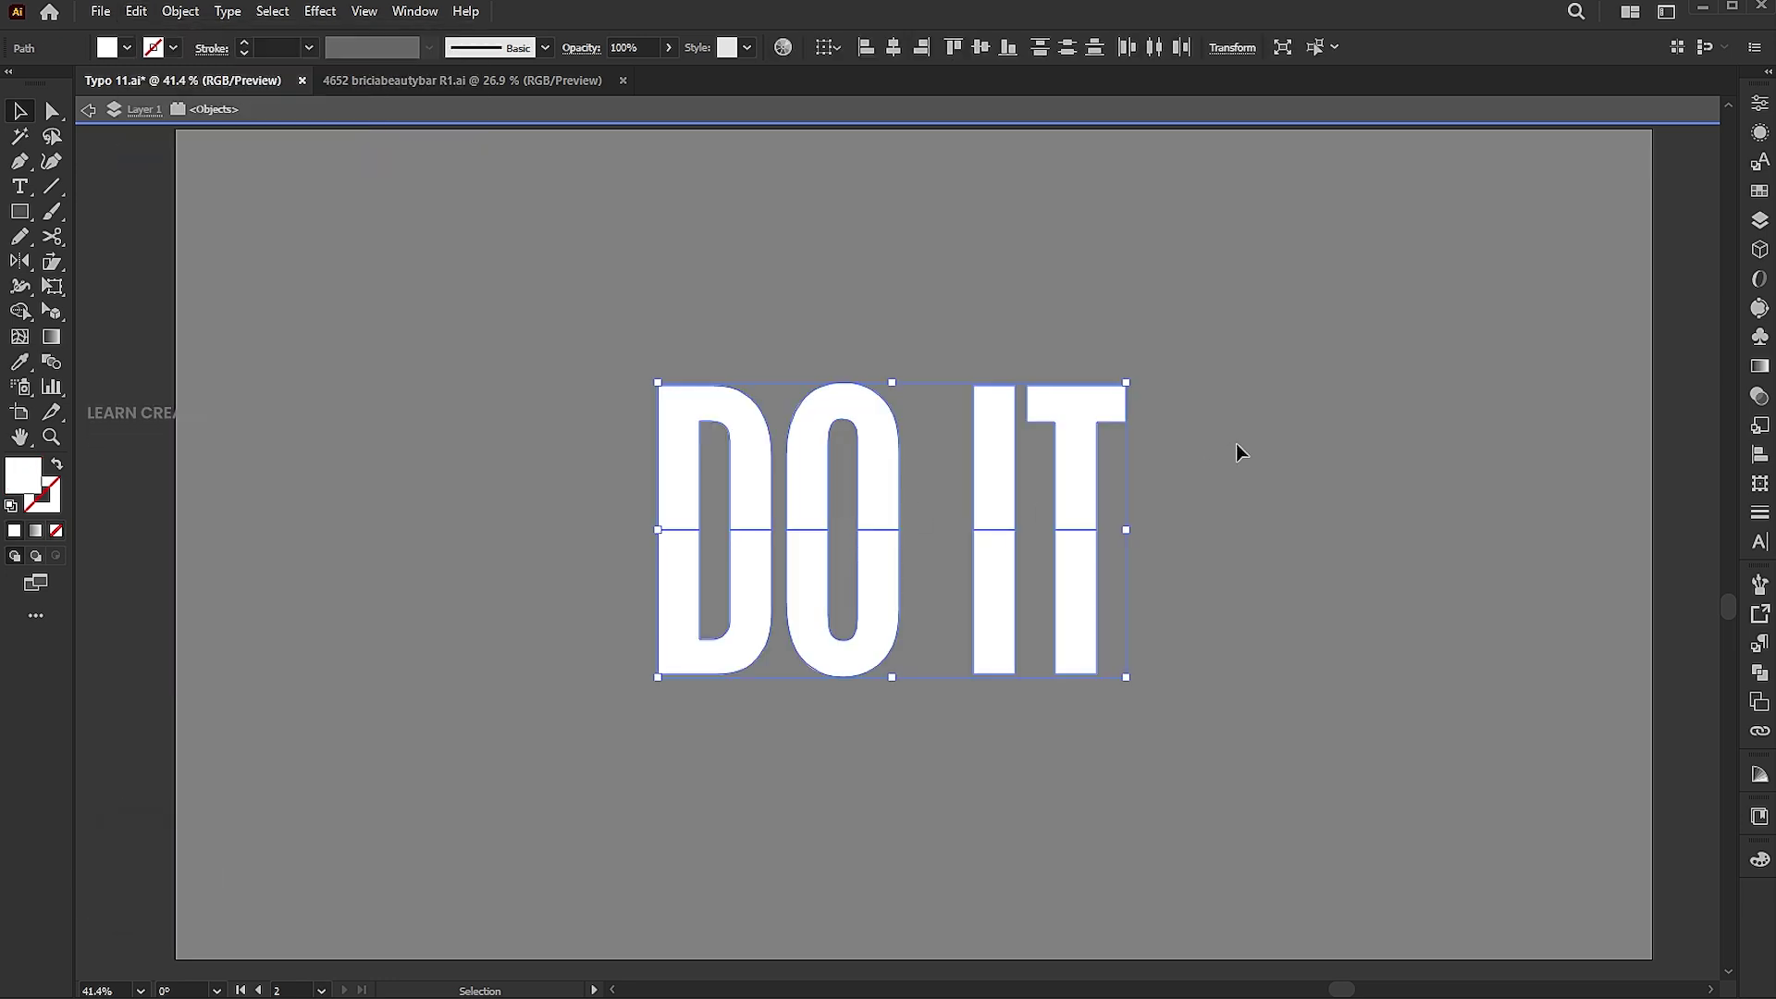
{"action": "double_click", "coordinate": [1235, 442]}
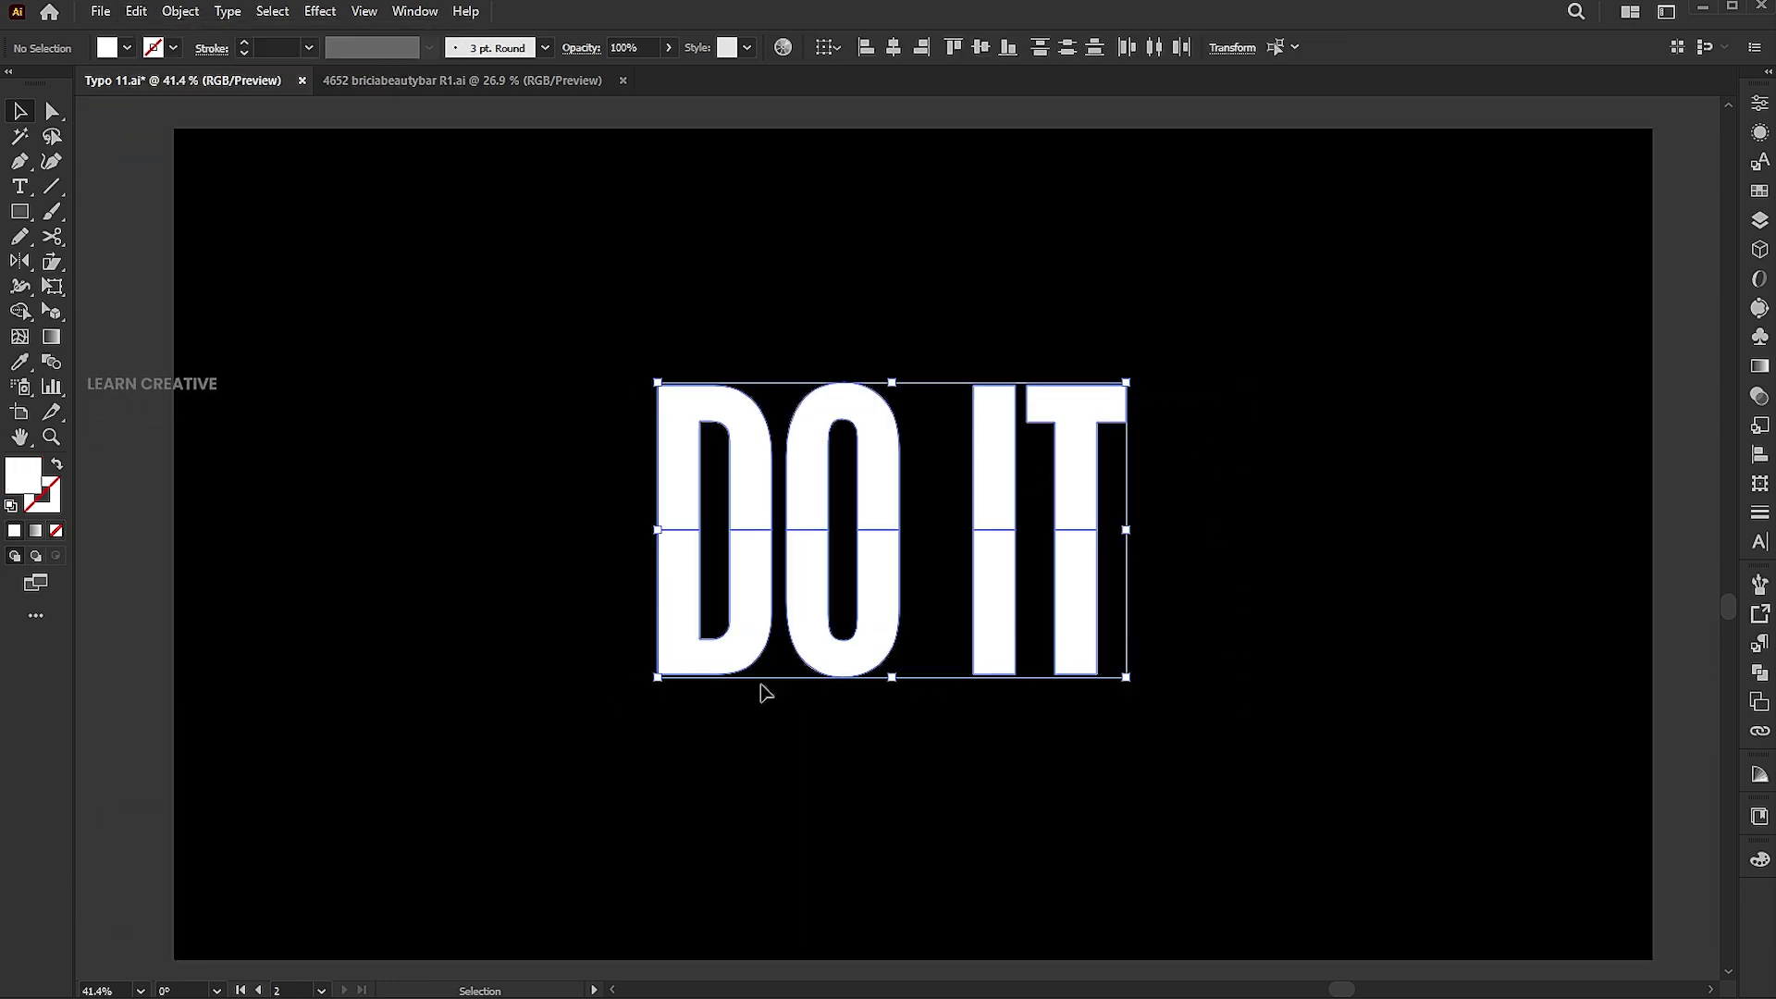
- Move DO IT up, duplicate it below, and apply a gradient to the upper word's lower half
{"action": "left_click_drag", "start_coordinate": [872, 602], "coordinate": [907, 388]}
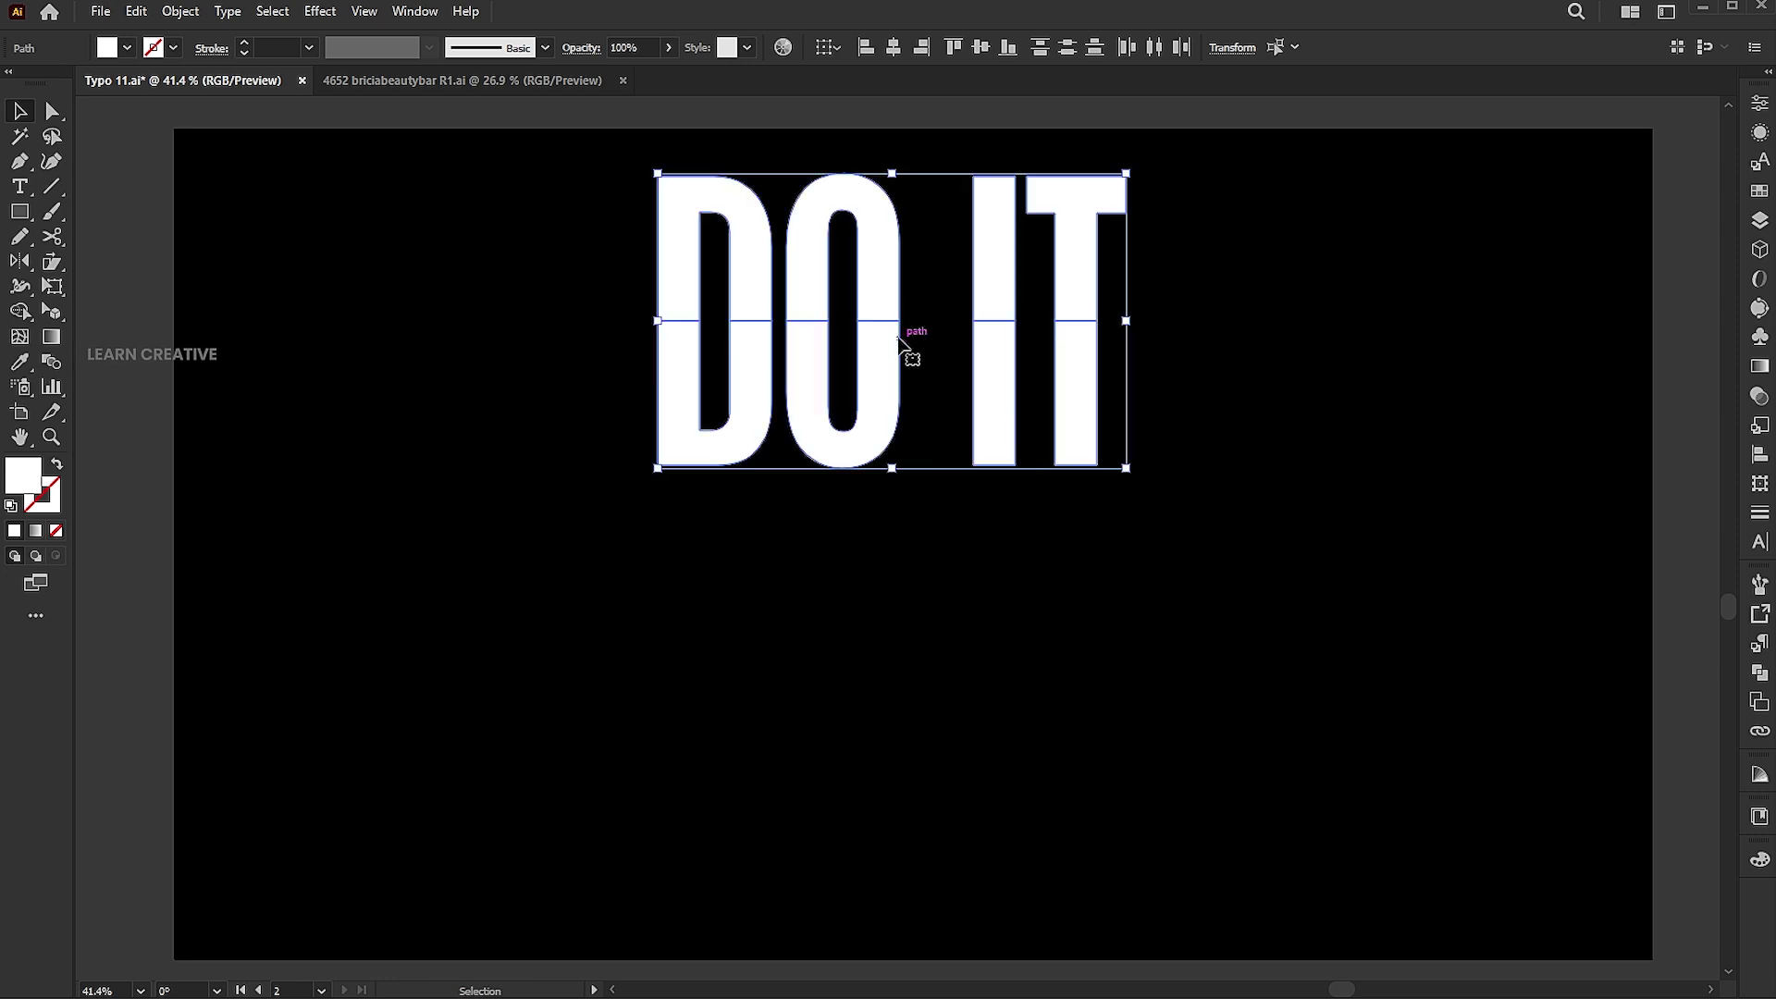
{"action": "left_click_drag", "start_coordinate": [887, 317], "coordinate": [925, 702]}
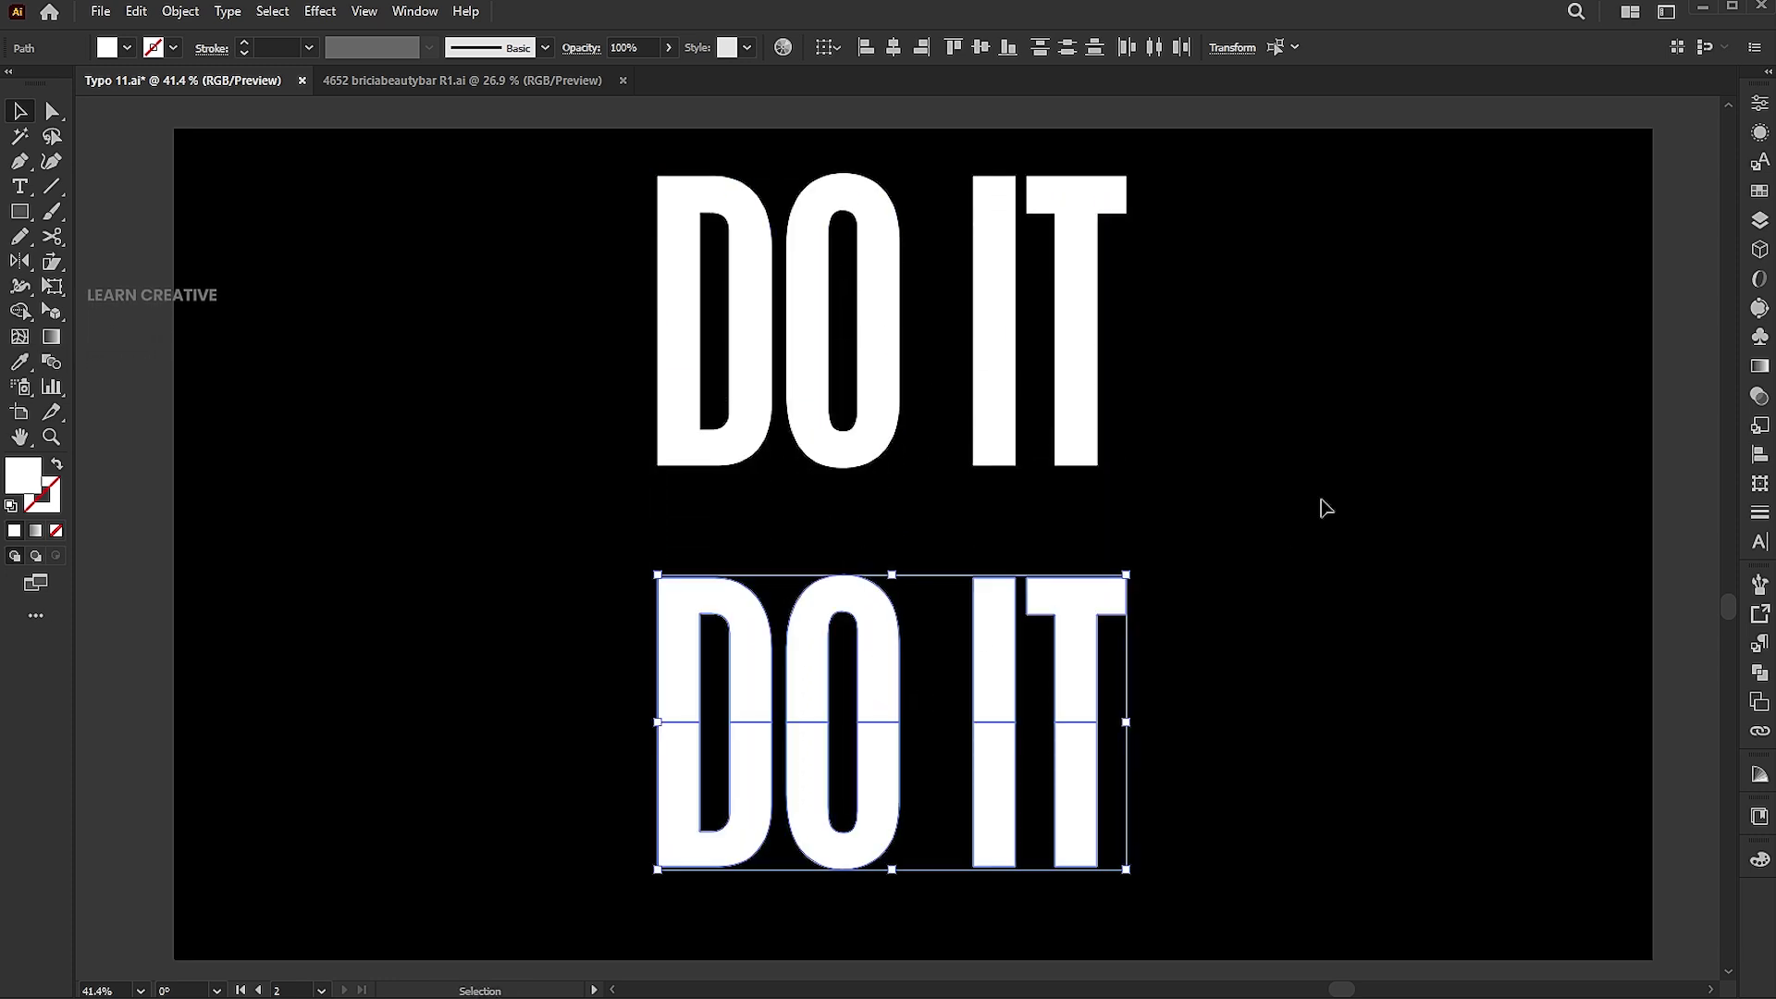
{"action": "key", "text": "ctrl+F9"}
{"action": "left_click_drag", "start_coordinate": [1248, 381], "coordinate": [586, 518]}
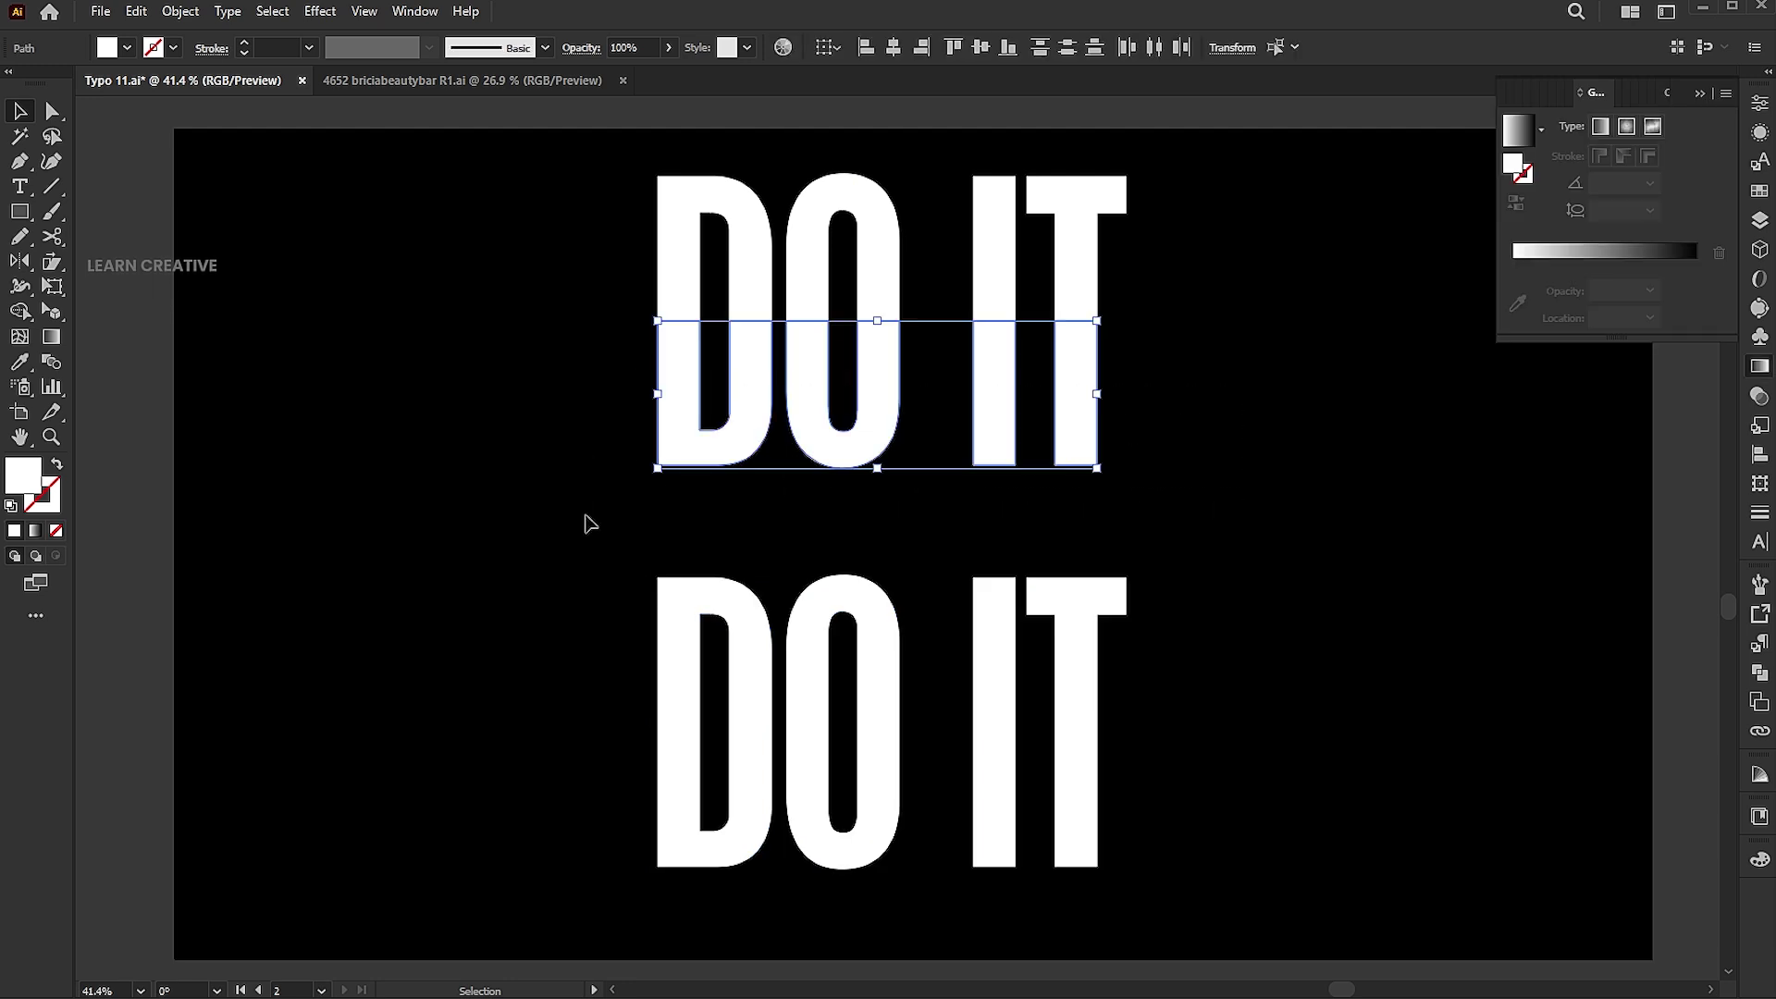
{"action": "left_click", "coordinate": [38, 531]}
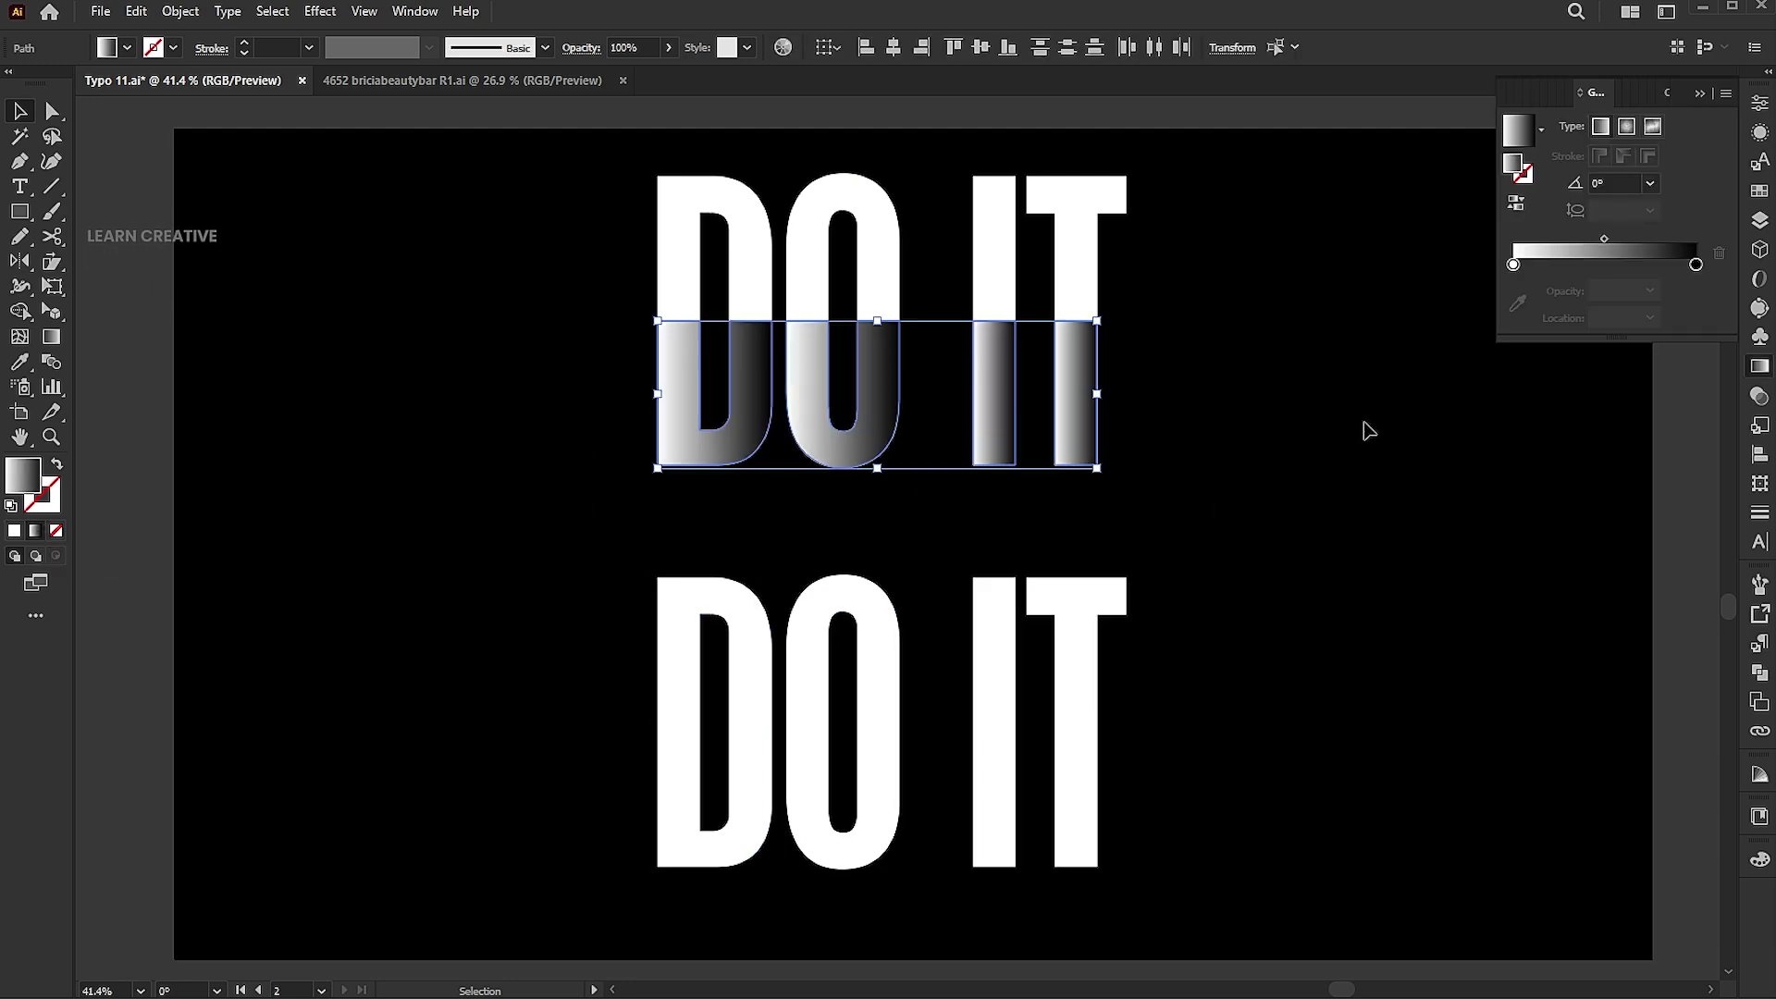
- Make the gradient red to dark red (910000) and run it vertically
{"action": "double_click", "coordinate": [1697, 265]}
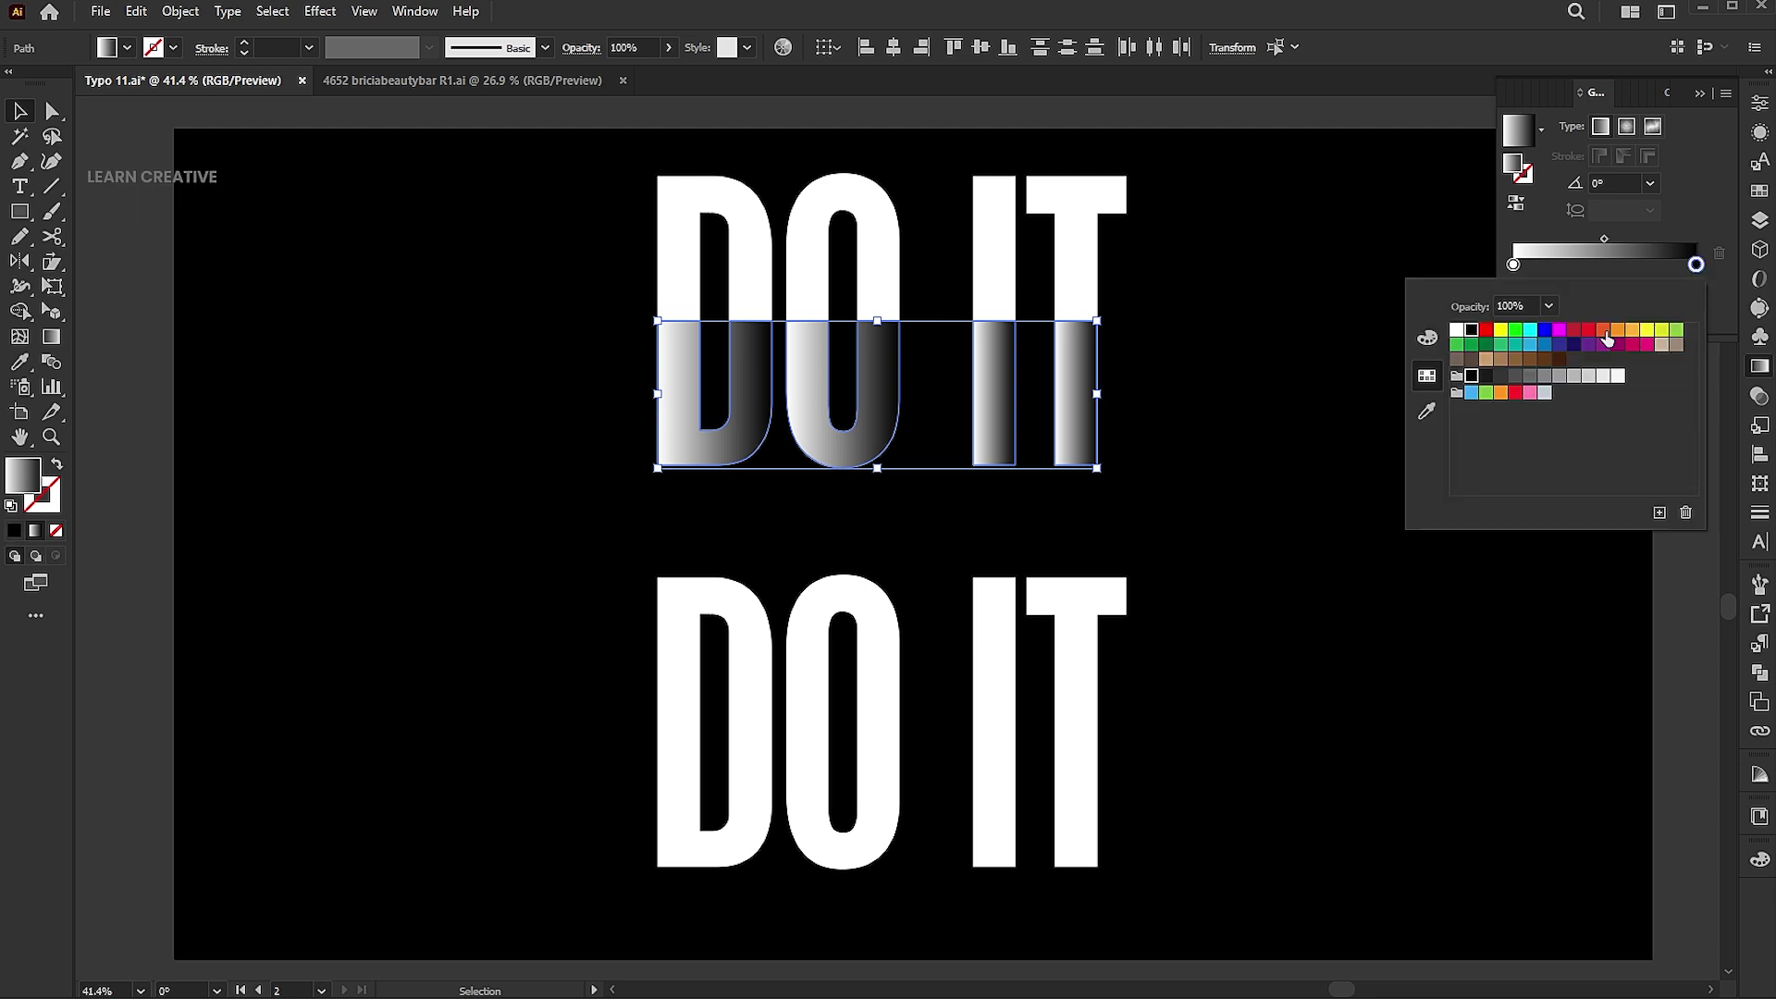
{"action": "left_click", "coordinate": [1484, 331]}
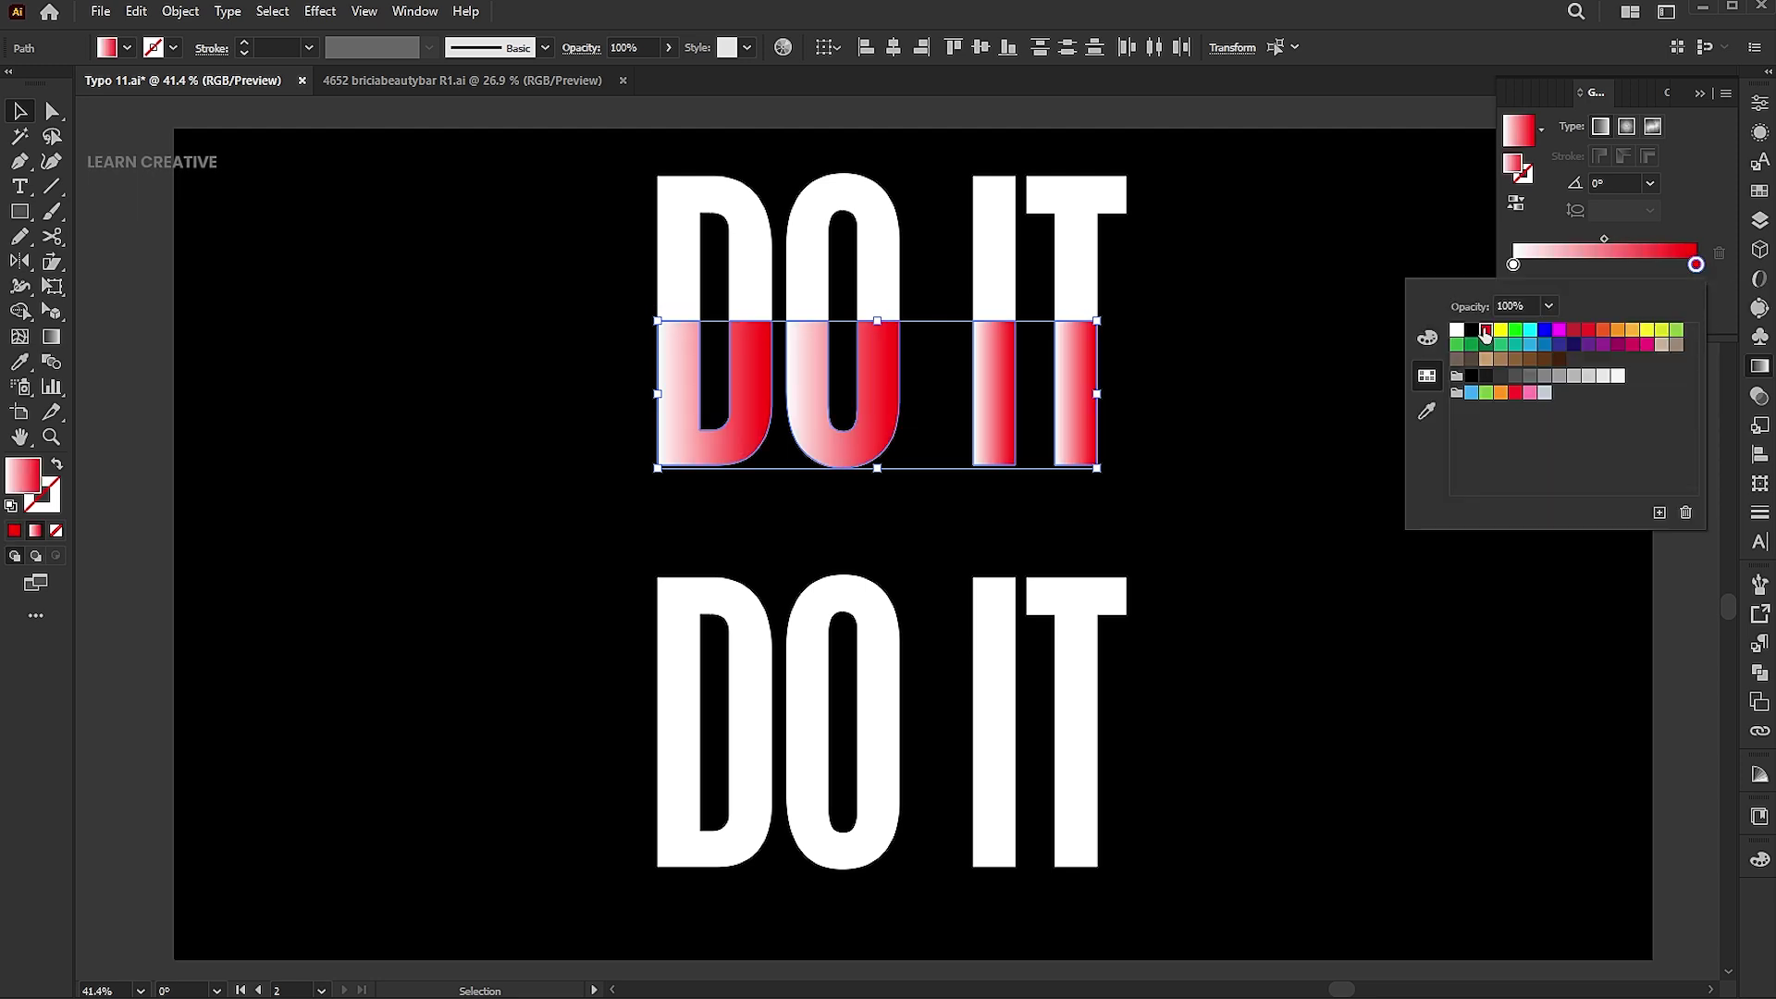
{"action": "double_click", "coordinate": [1514, 265]}
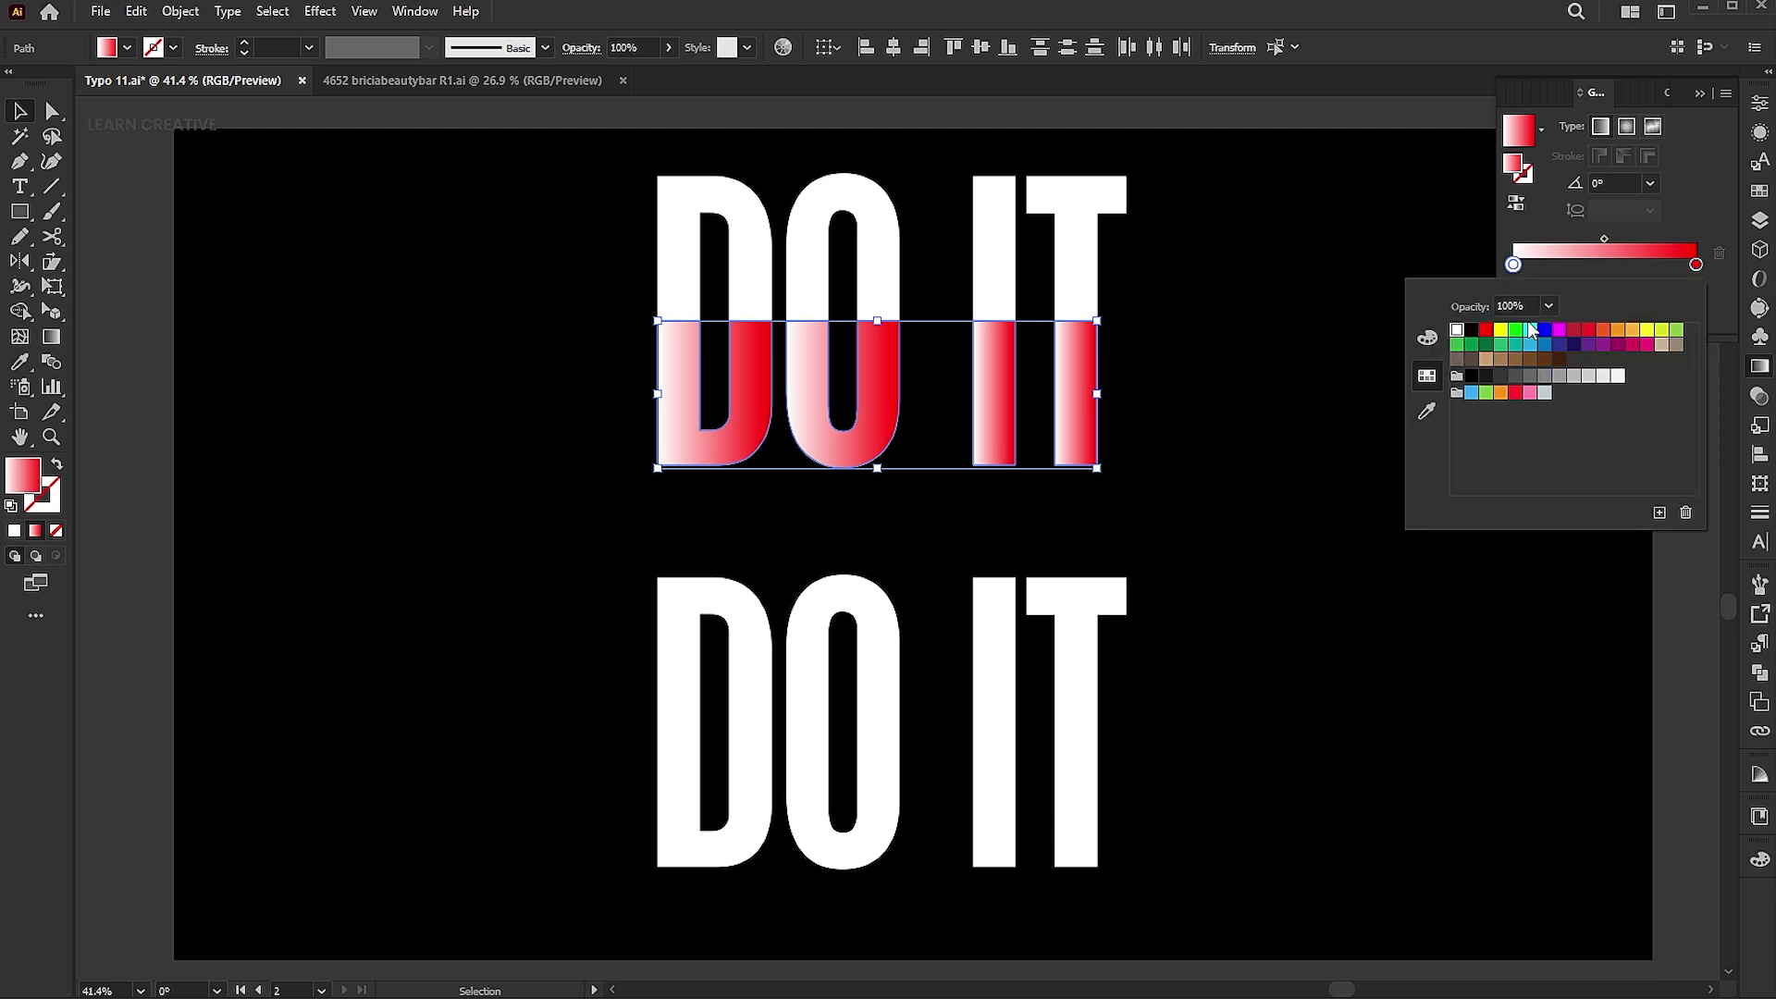
{"action": "left_click", "coordinate": [1484, 333]}
{"action": "left_click", "coordinate": [1424, 341]}
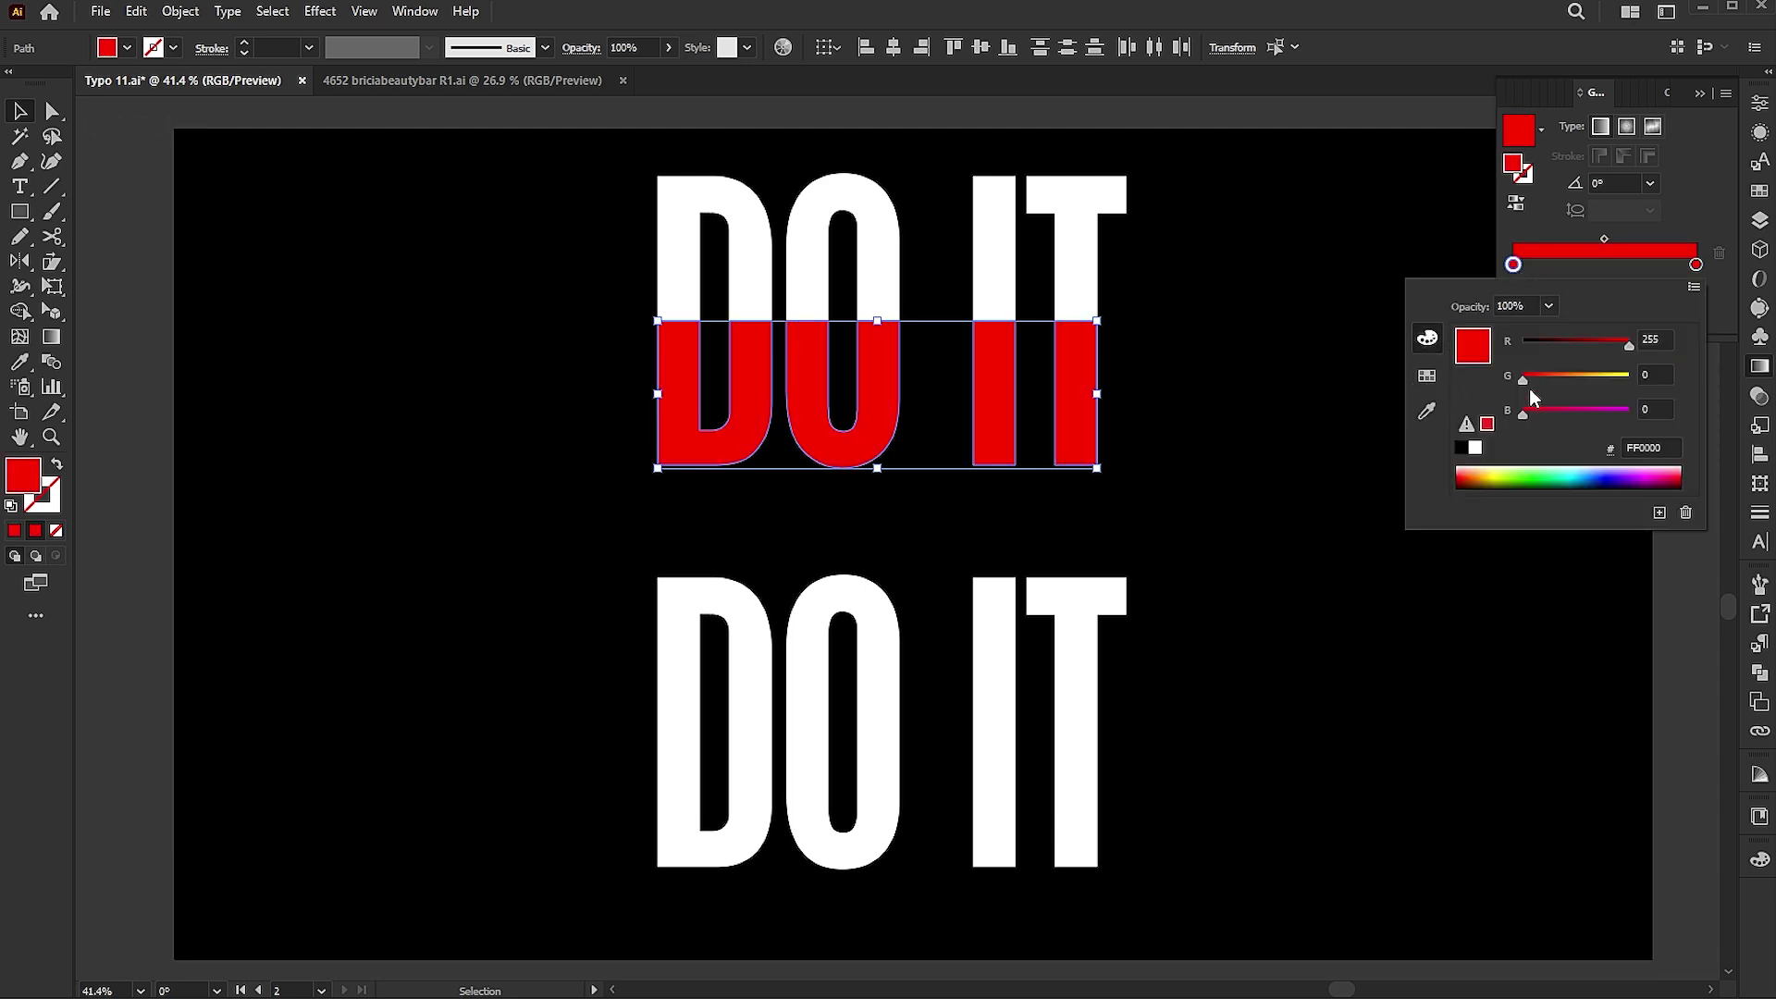
{"action": "left_click_drag", "start_coordinate": [1623, 348], "coordinate": [1585, 350]}
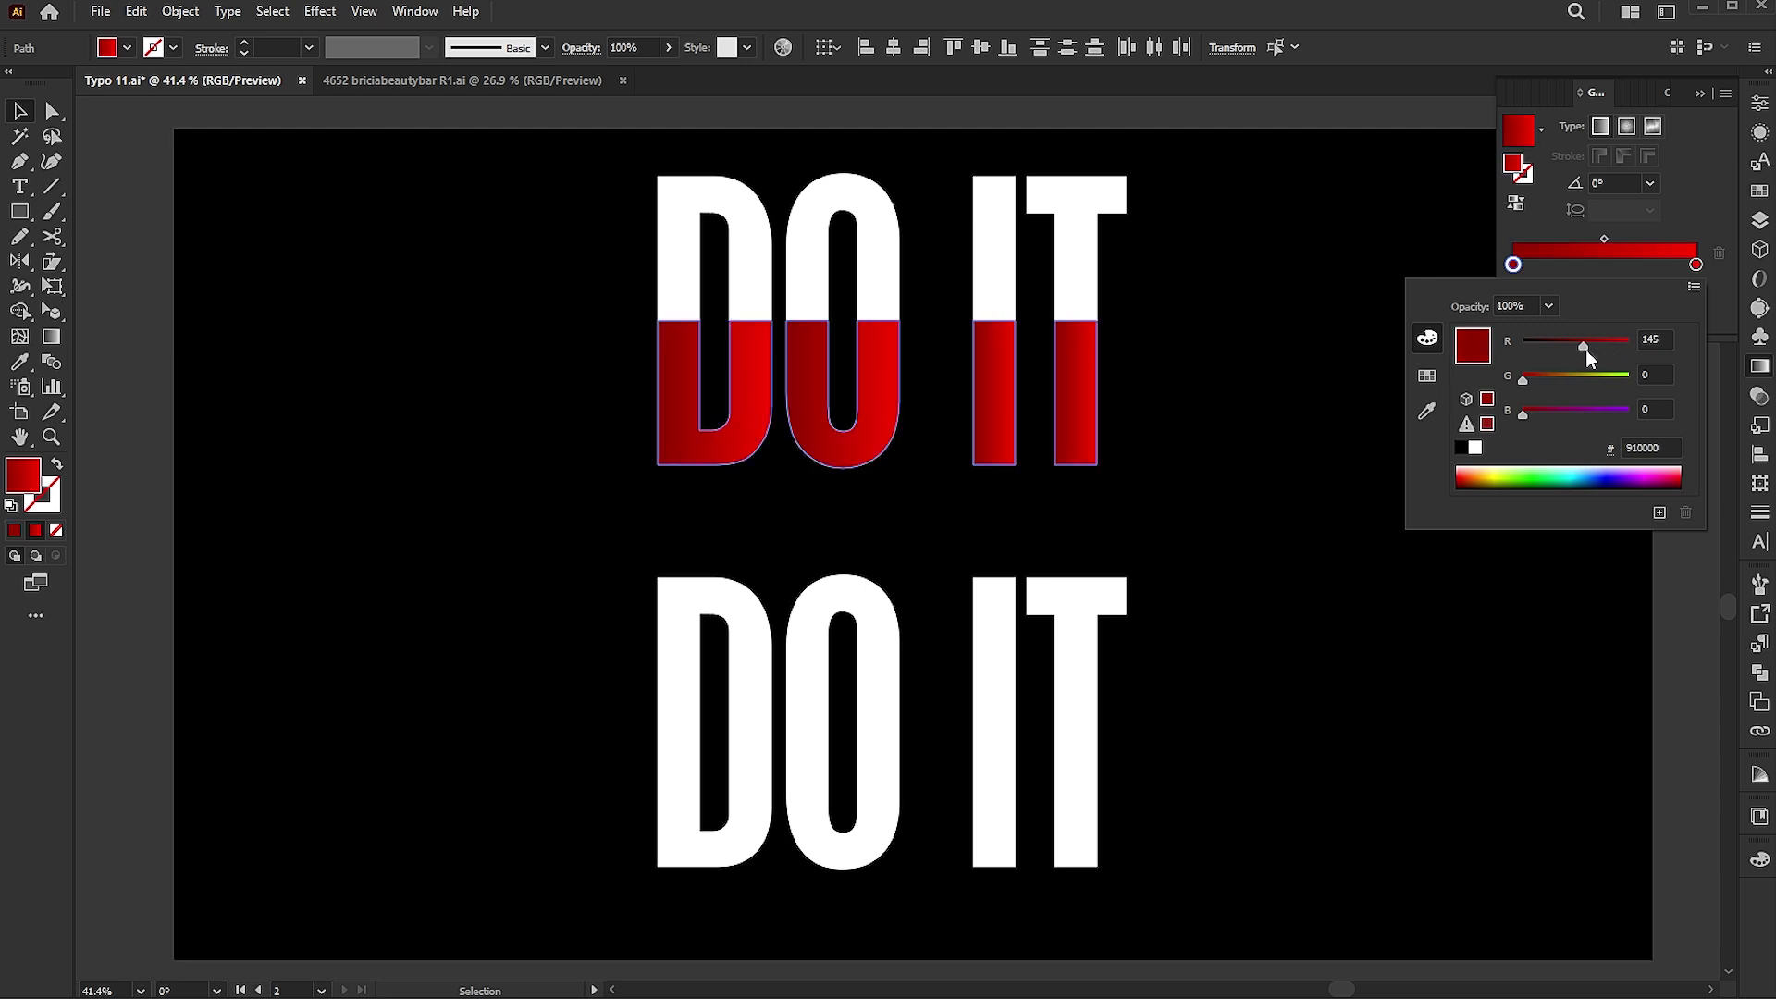
{"action": "left_click", "coordinate": [1685, 191]}
{"action": "left_click", "coordinate": [1699, 94]}
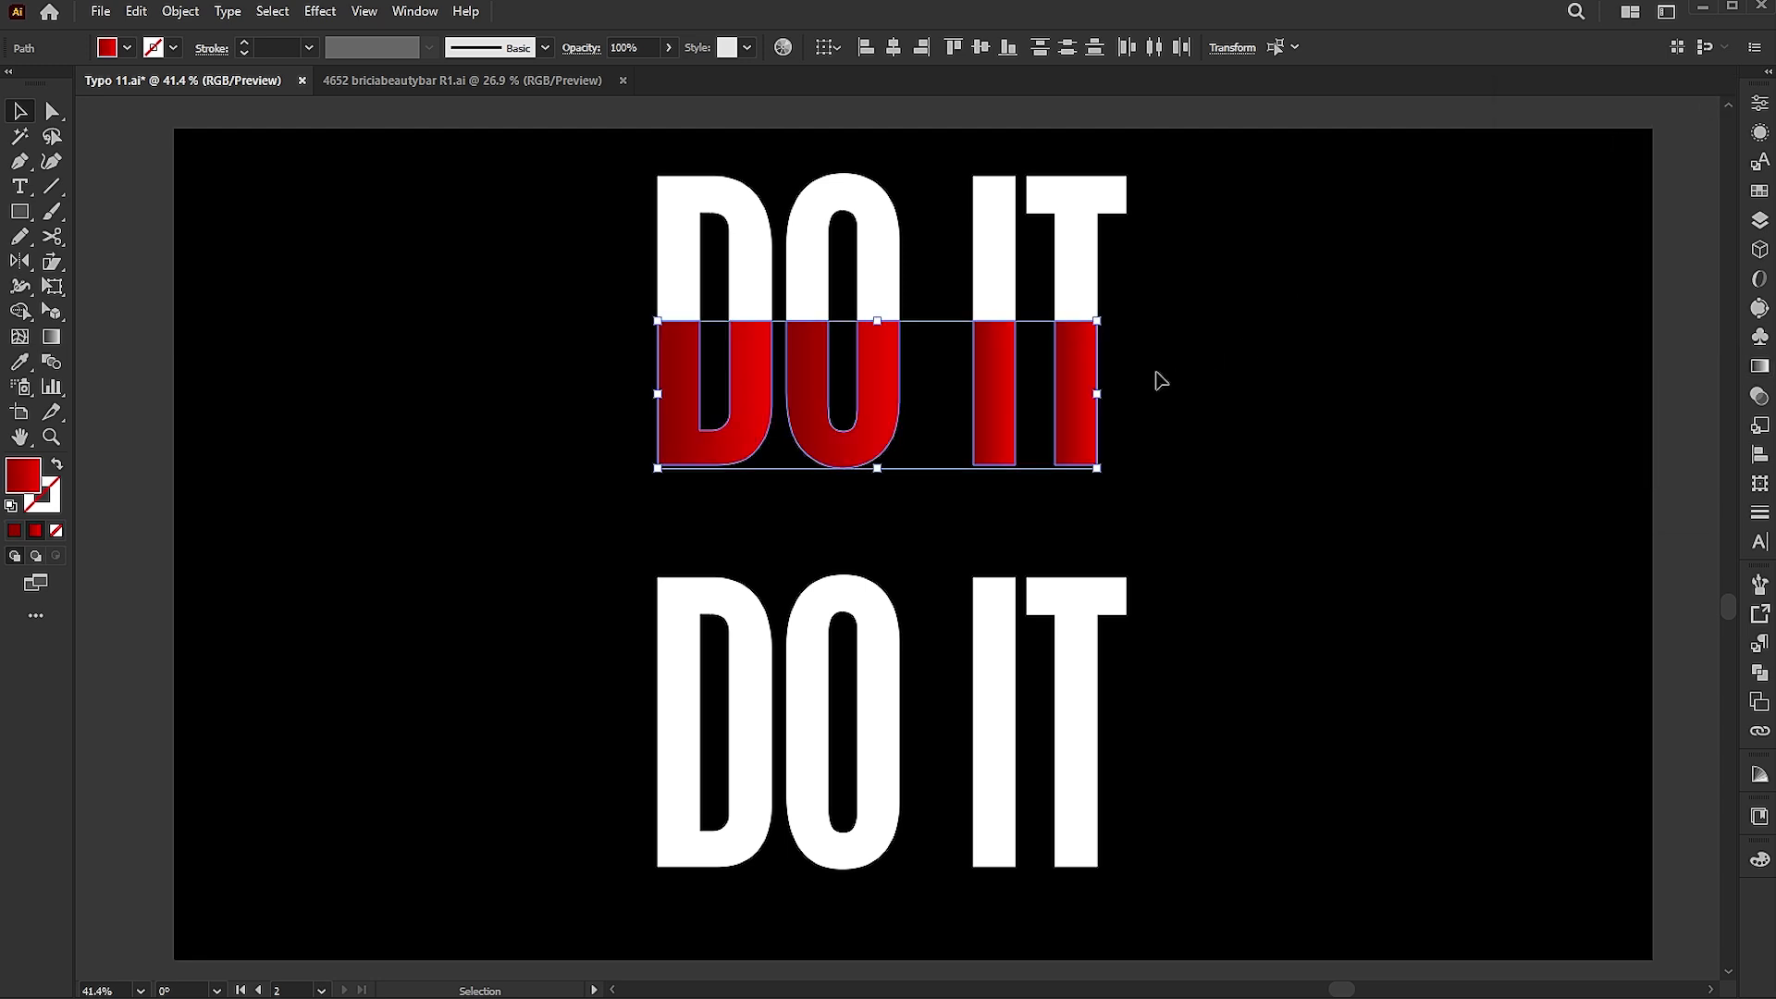
{"action": "left_click", "coordinate": [52, 338]}
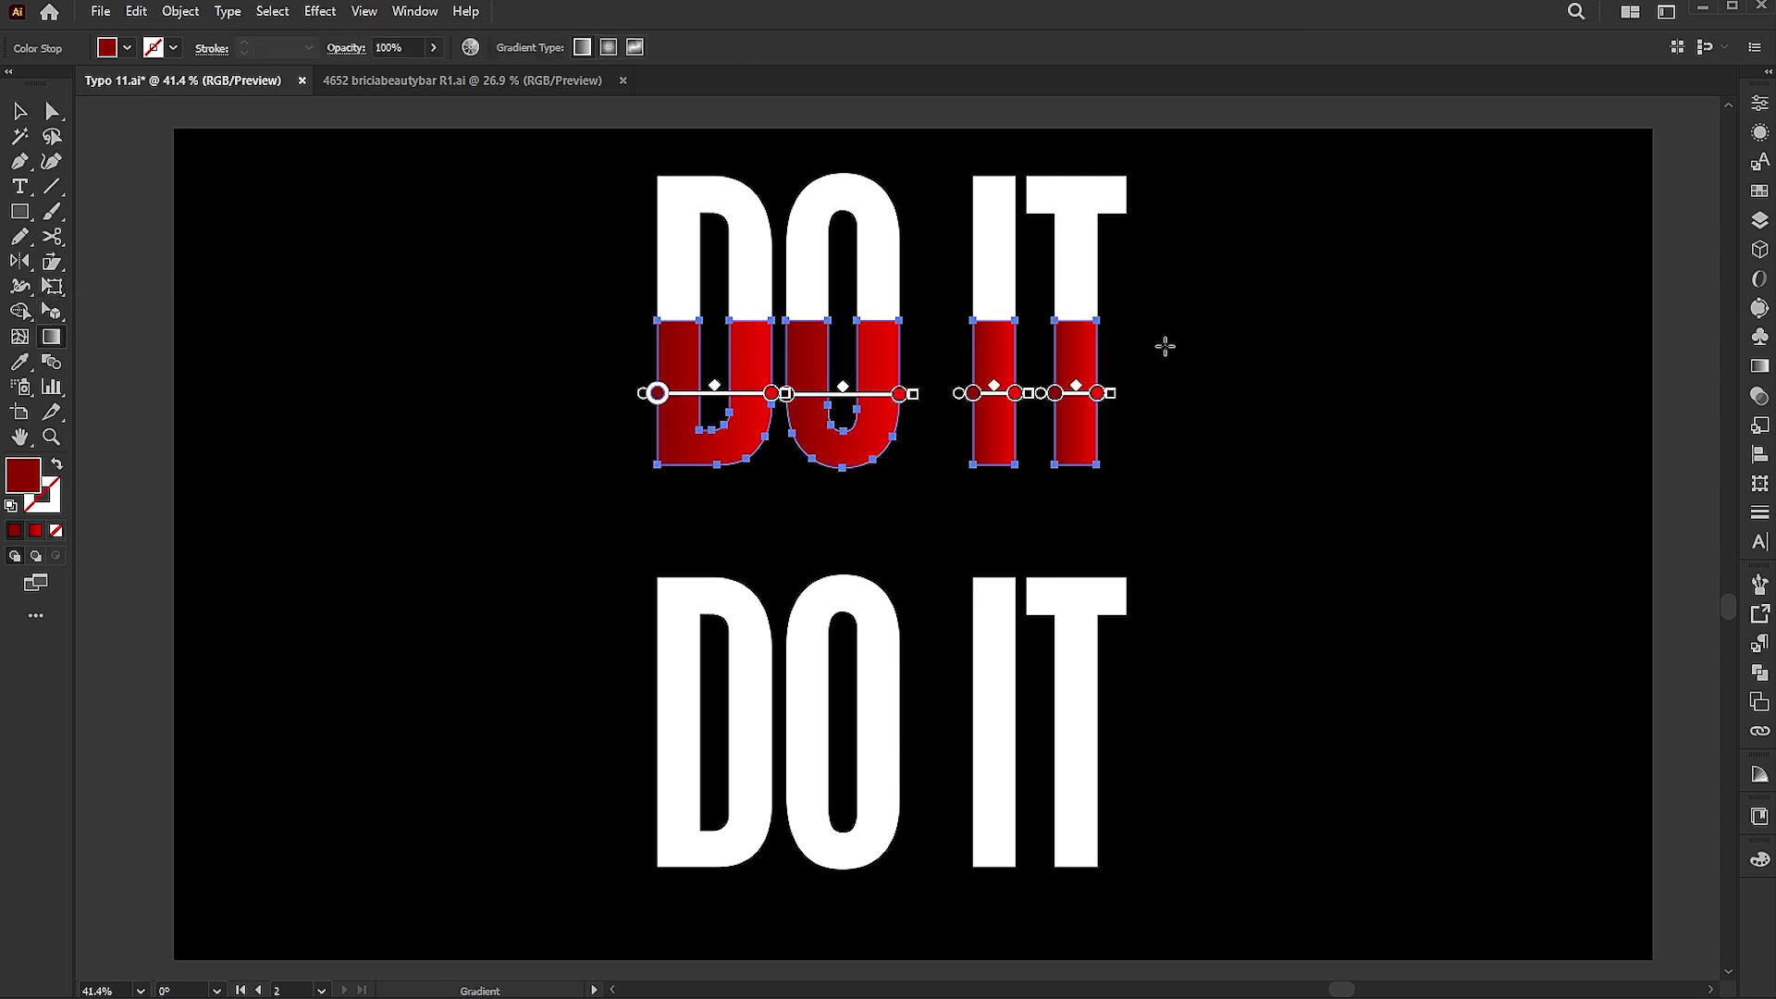
{"action": "left_click_drag", "start_coordinate": [1151, 321], "coordinate": [1154, 358]}
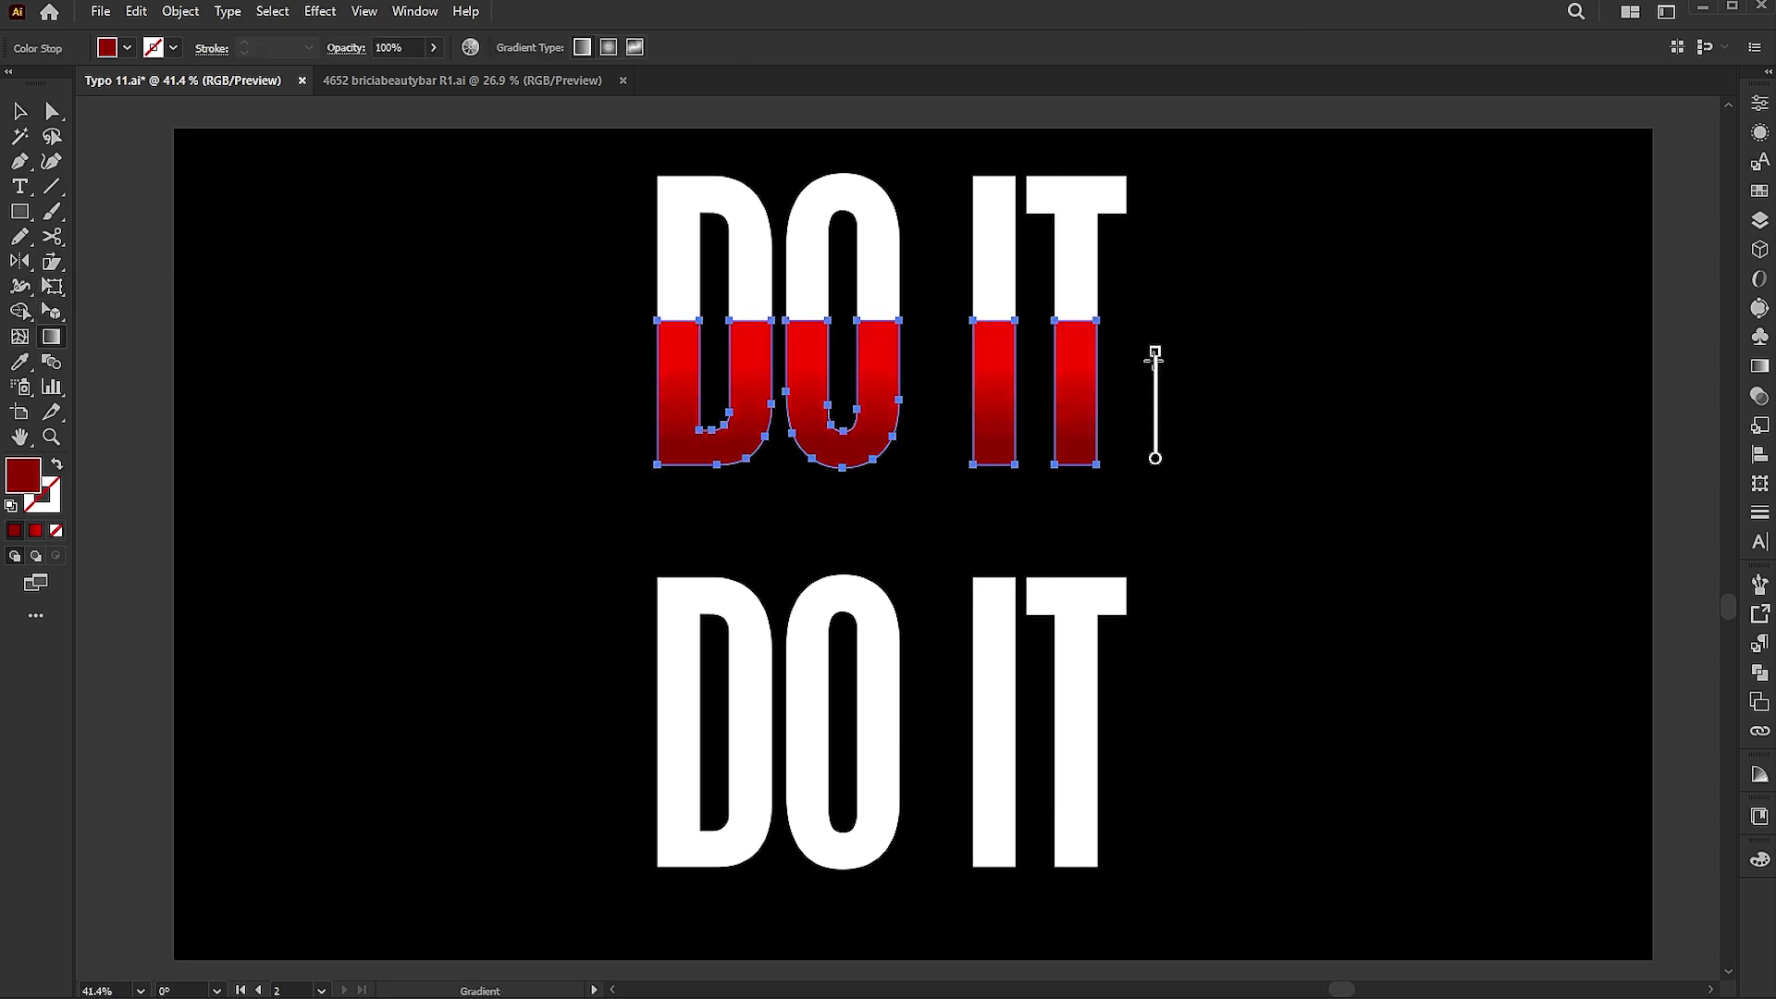
- Give the red lower half a 1 pt FF0000 stroke, then select DO IT's white upper half
{"action": "key", "text": "v"}
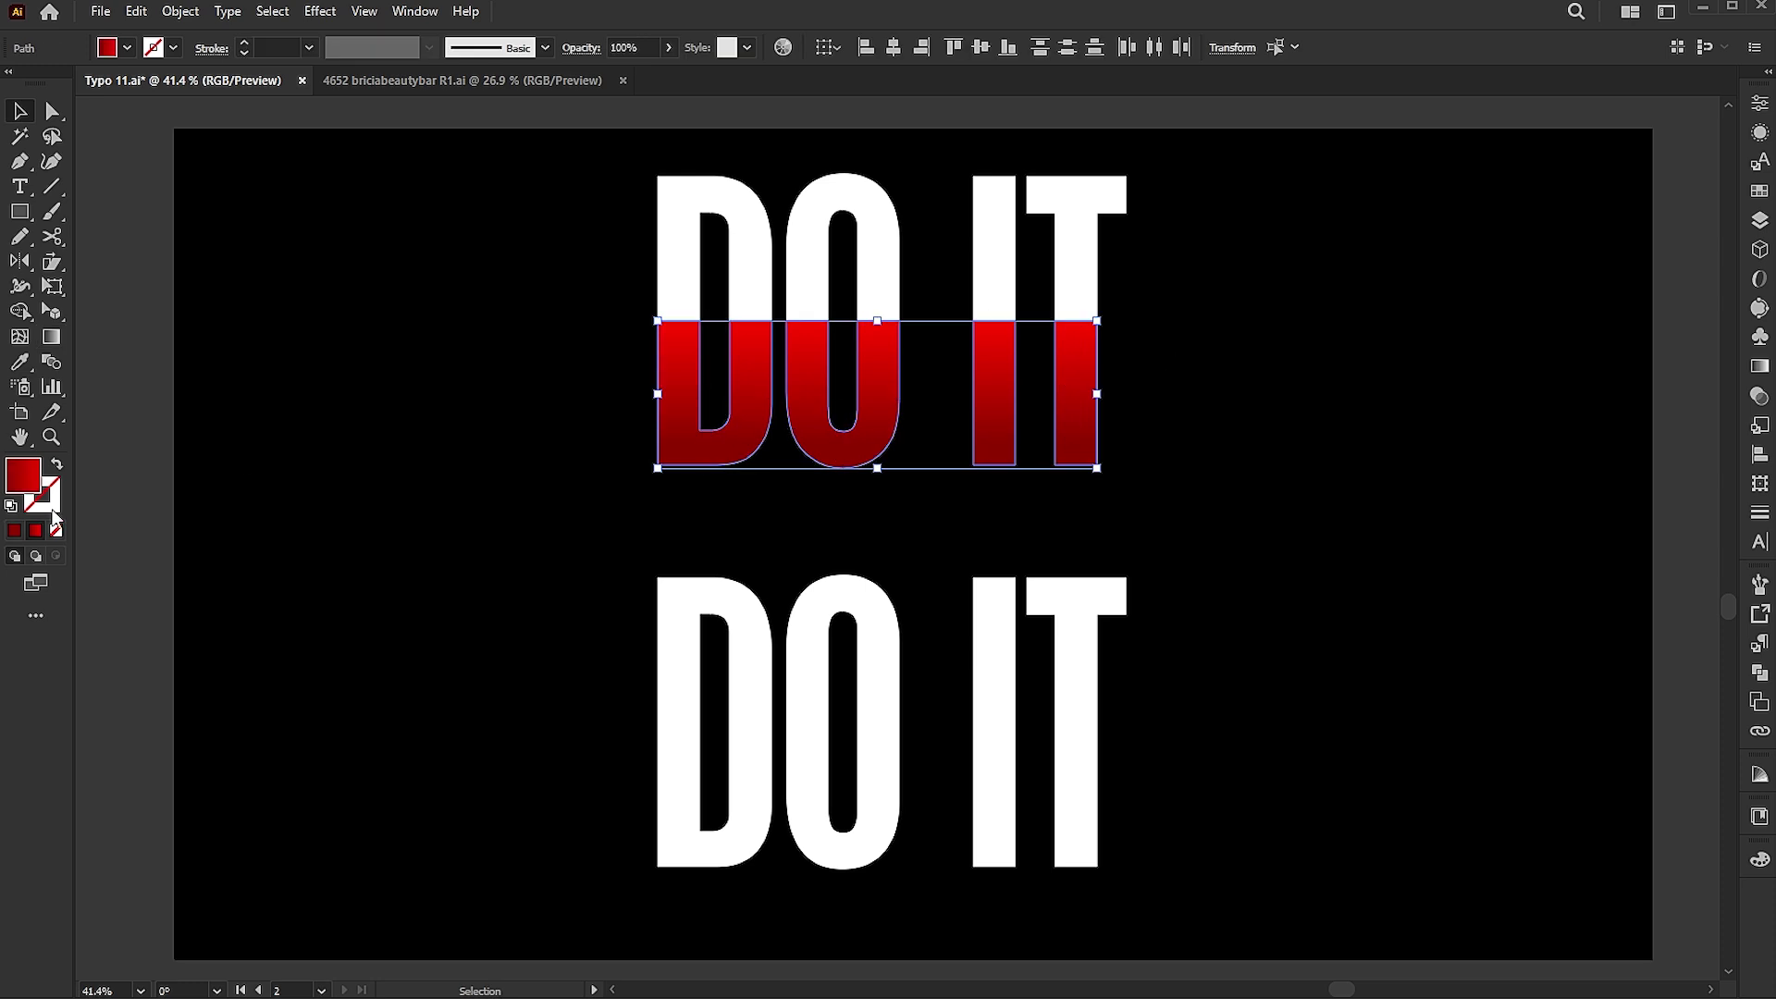
{"action": "double_click", "coordinate": [54, 507]}
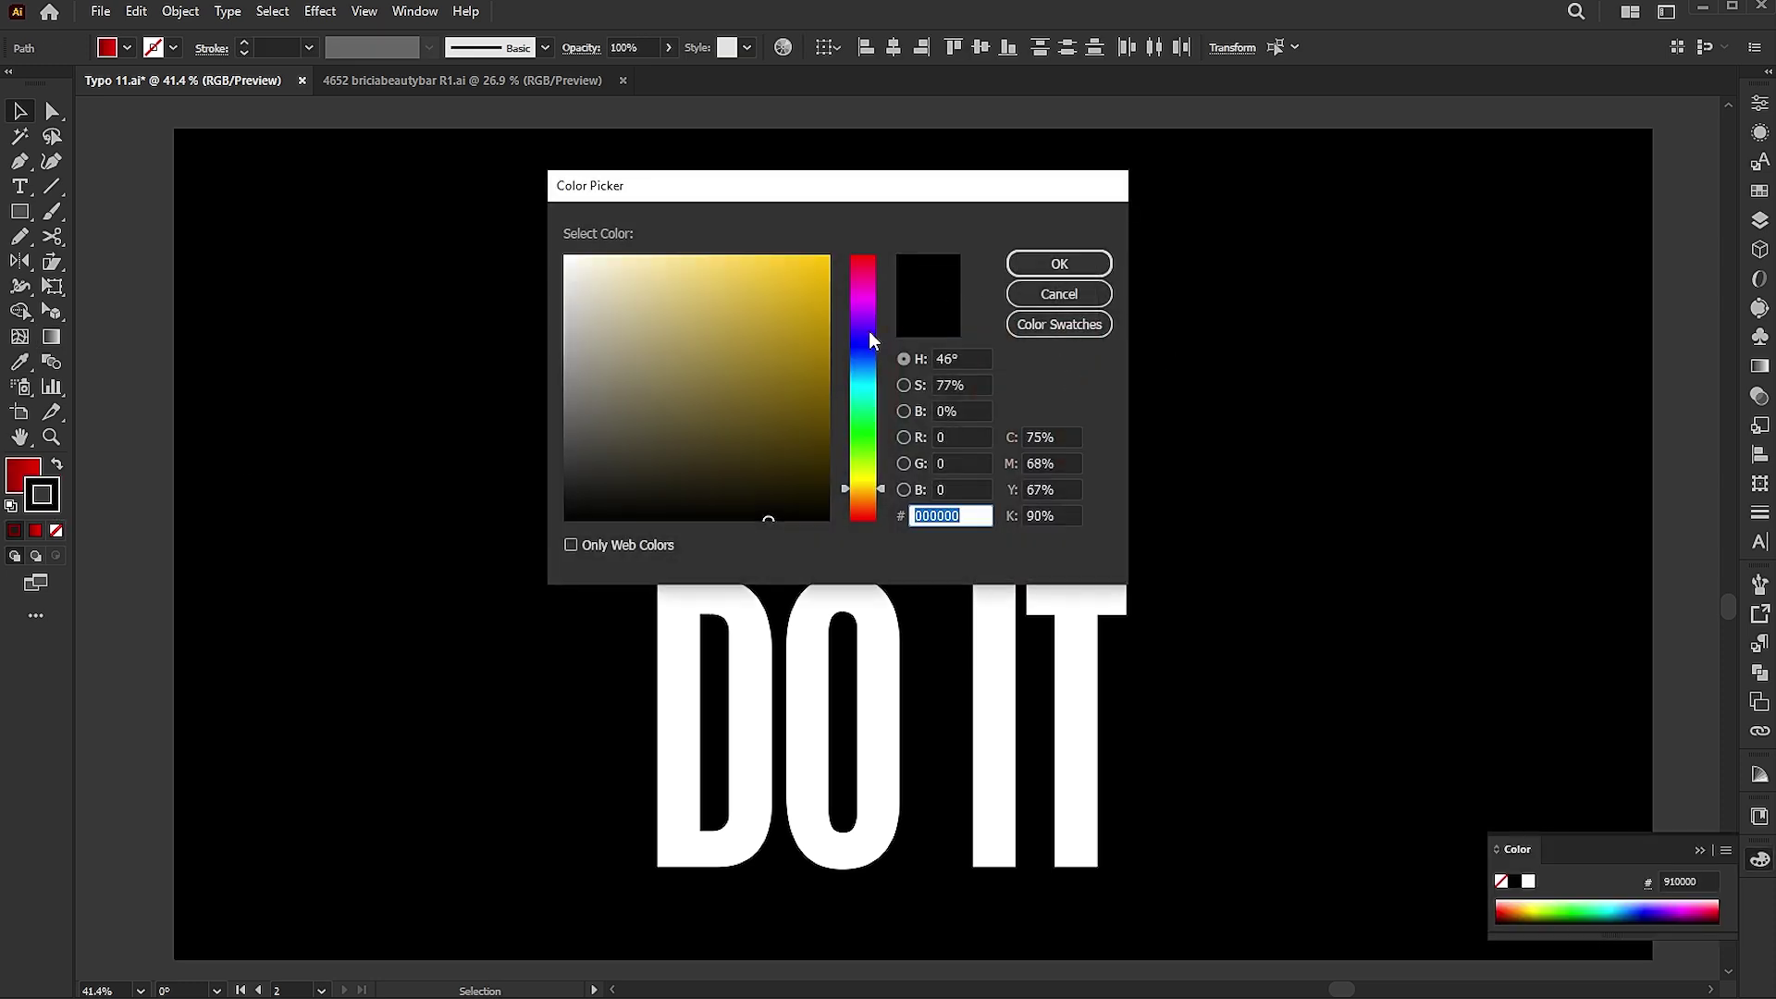
{"action": "left_click", "coordinate": [857, 259]}
{"action": "left_click_drag", "start_coordinate": [805, 273], "coordinate": [845, 239]}
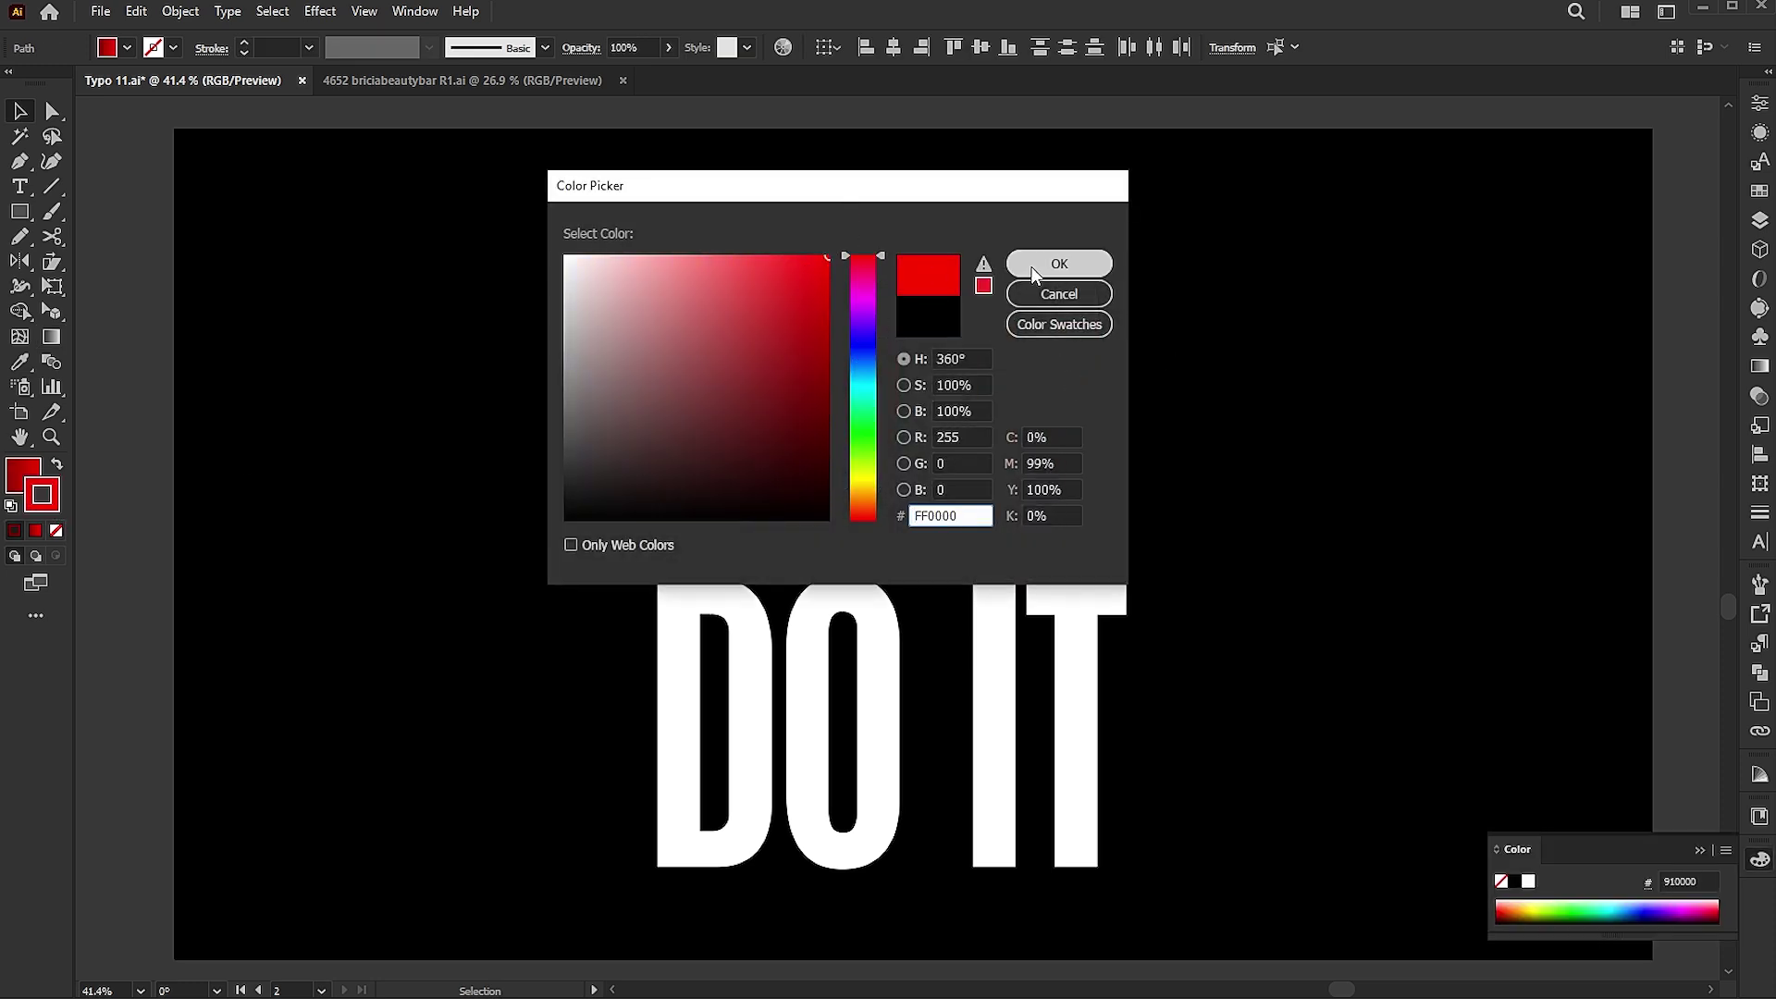
{"action": "left_click", "coordinate": [1050, 264]}
{"action": "left_click", "coordinate": [213, 49]}
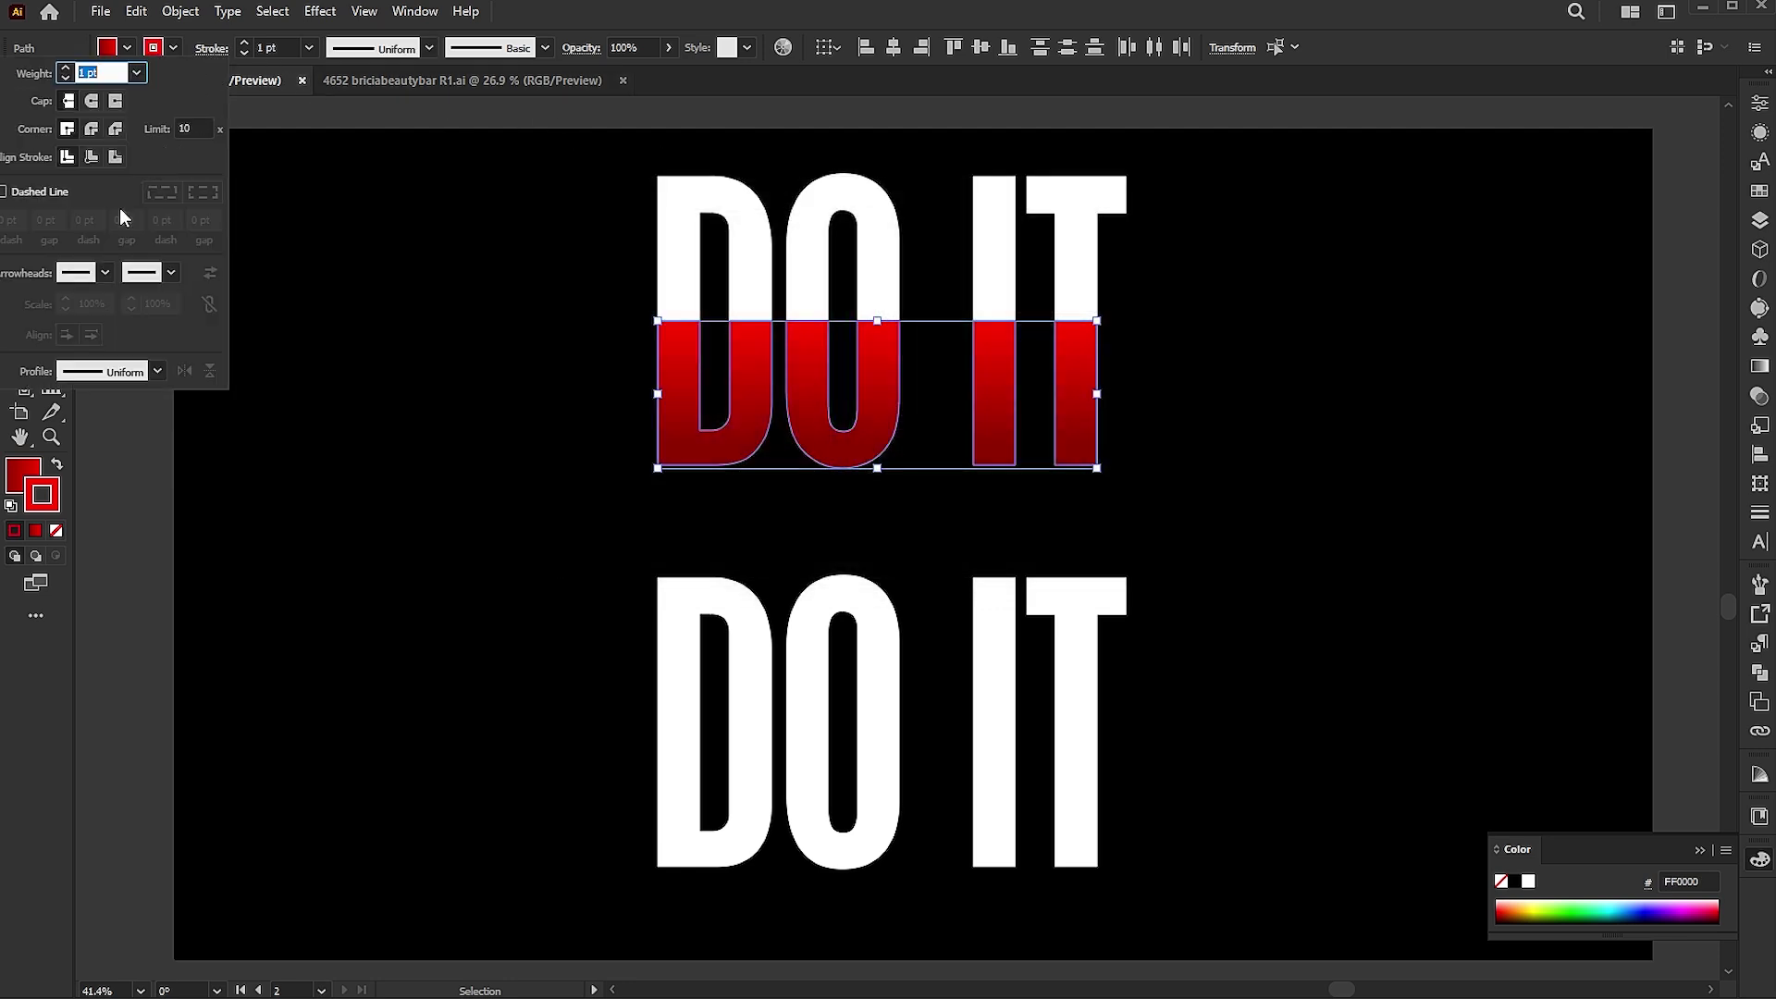
{"action": "left_click", "coordinate": [1313, 471]}
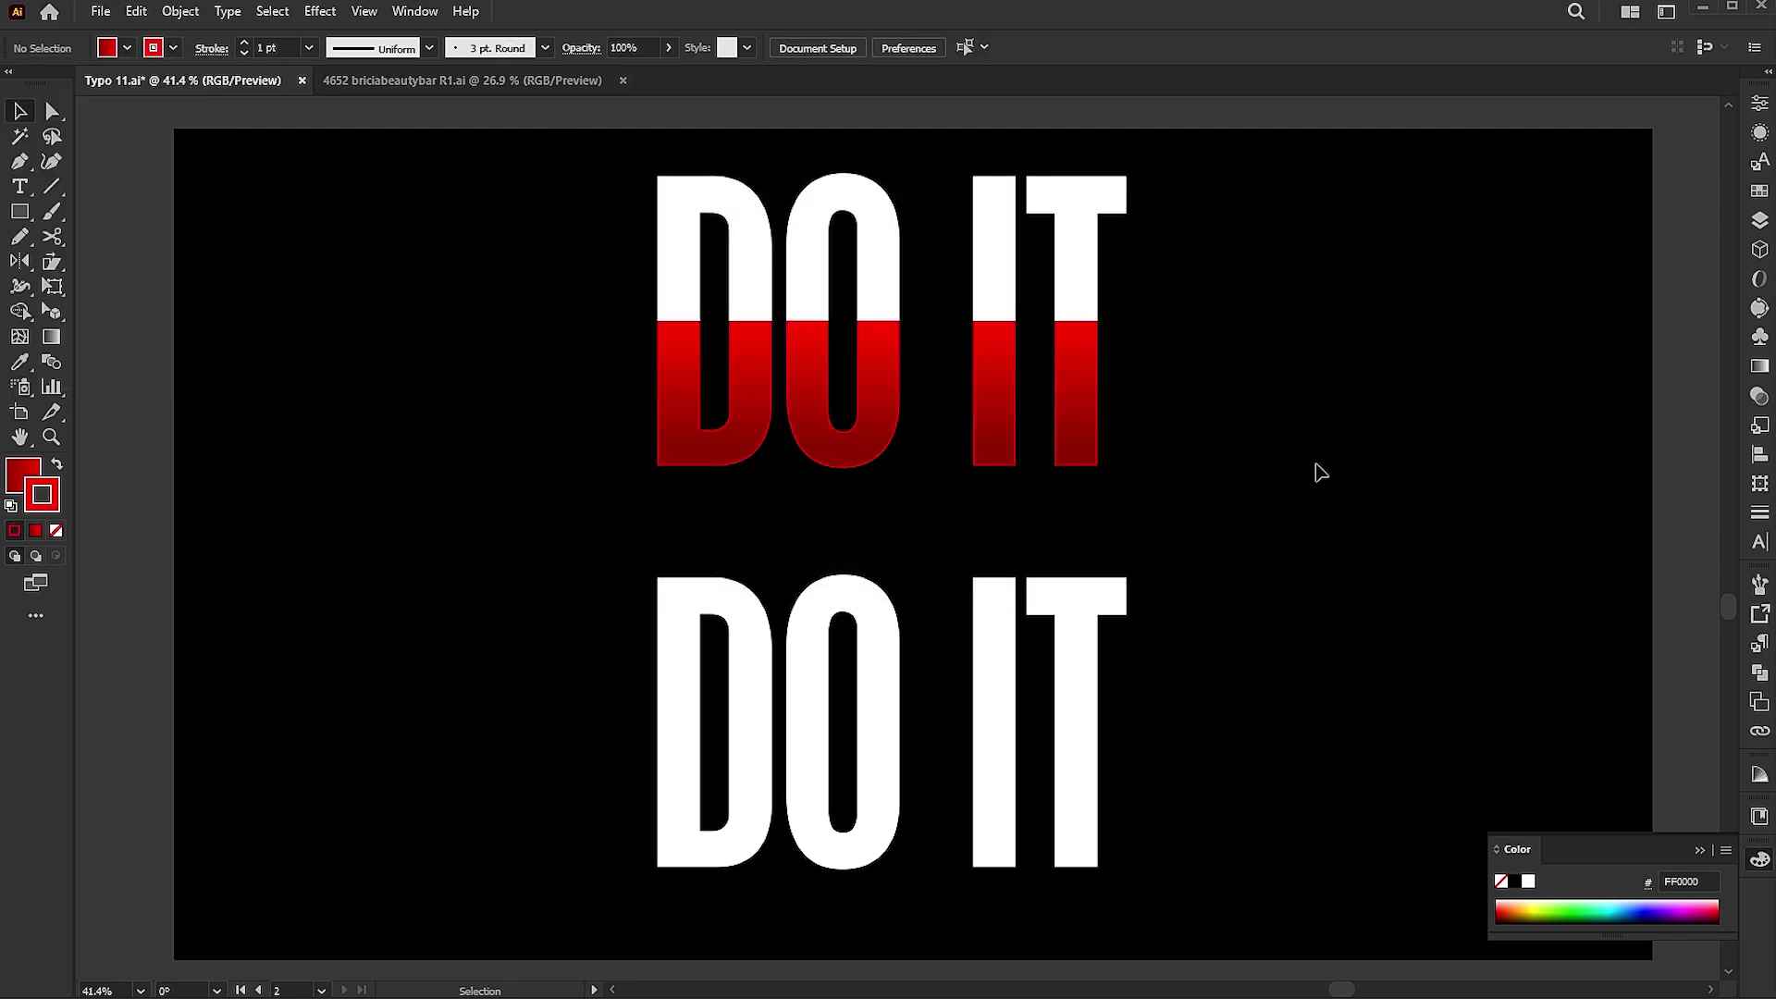
{"action": "key", "text": "ctrl+F9"}
{"action": "left_click_drag", "start_coordinate": [1200, 179], "coordinate": [659, 282]}
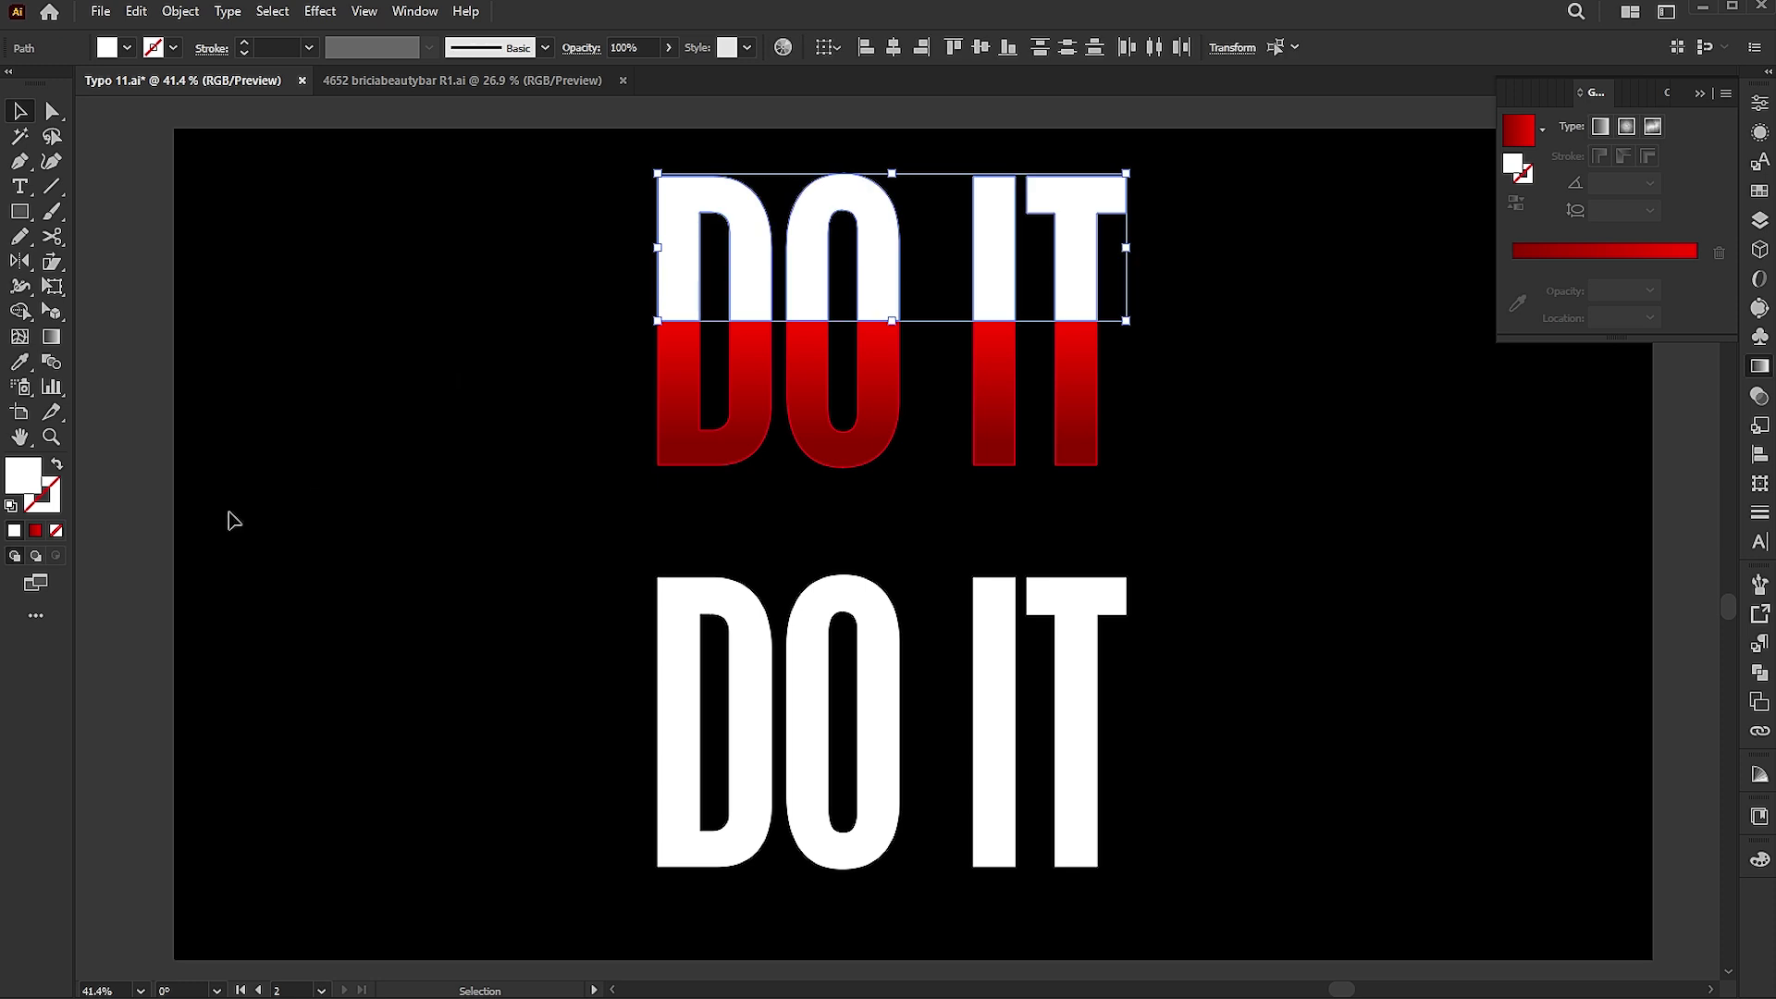
- Fill the upper half with a vertical gradient from grey at top to white at bottom
{"action": "left_click", "coordinate": [44, 536]}
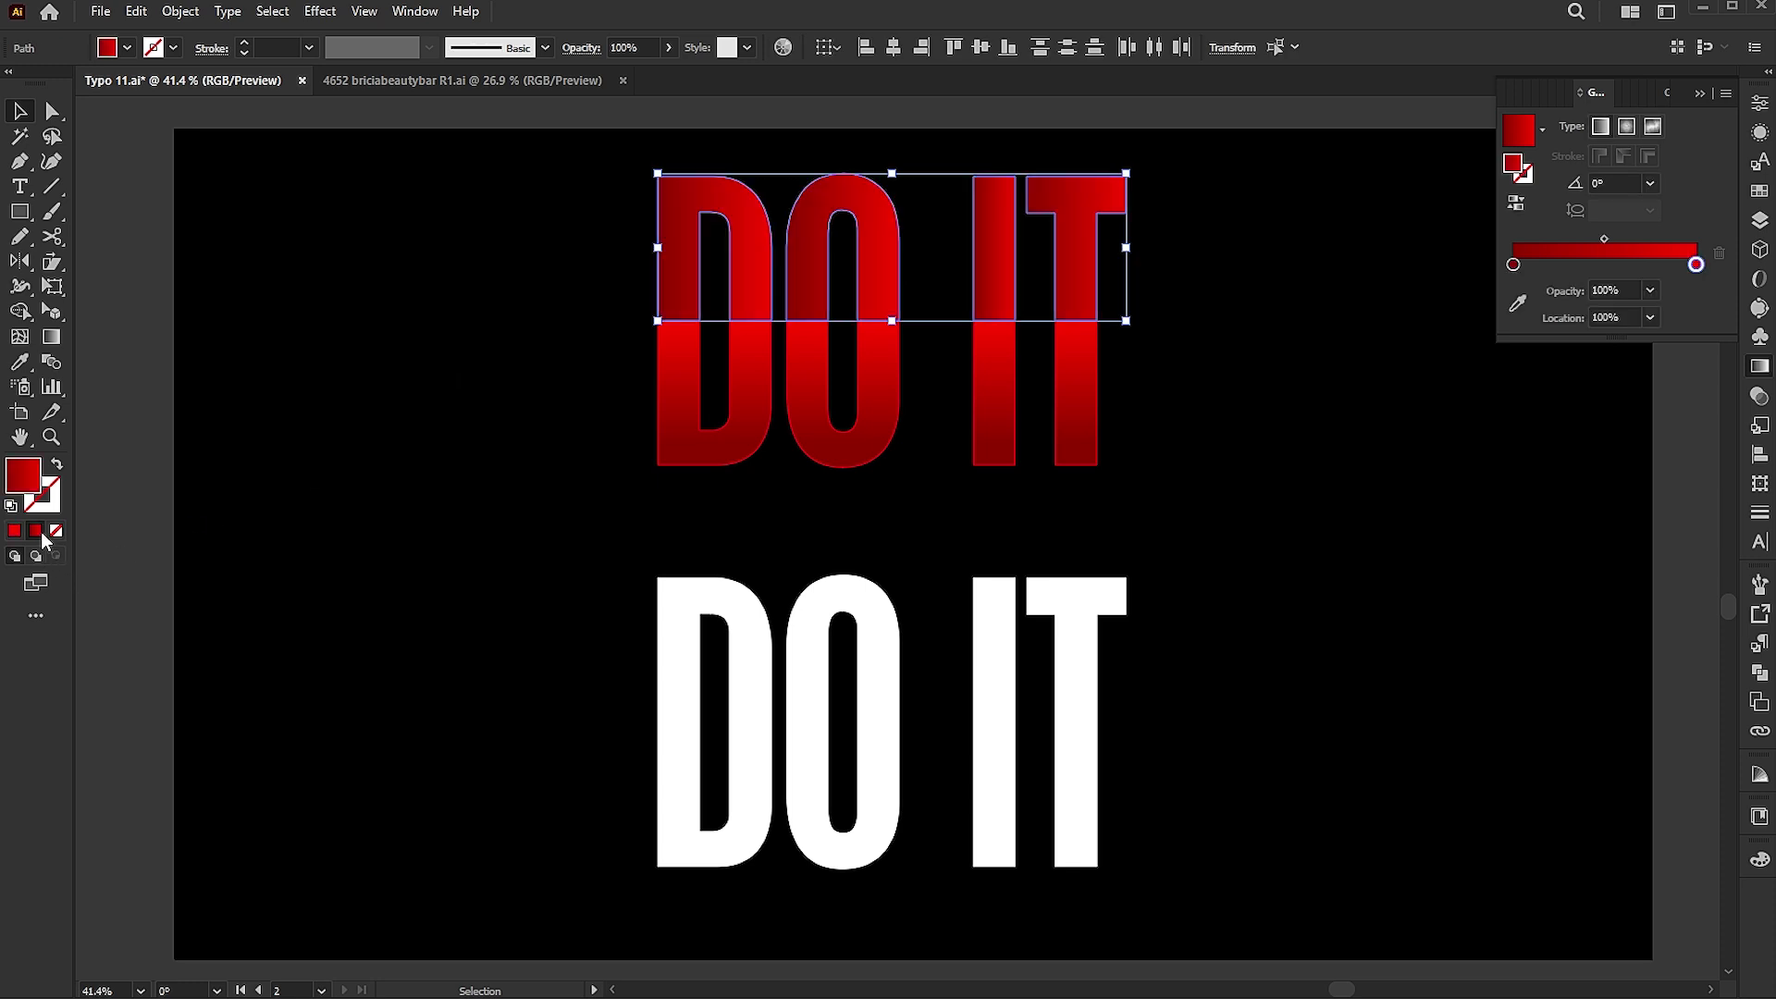
{"action": "double_click", "coordinate": [1514, 266]}
{"action": "left_click", "coordinate": [1457, 331]}
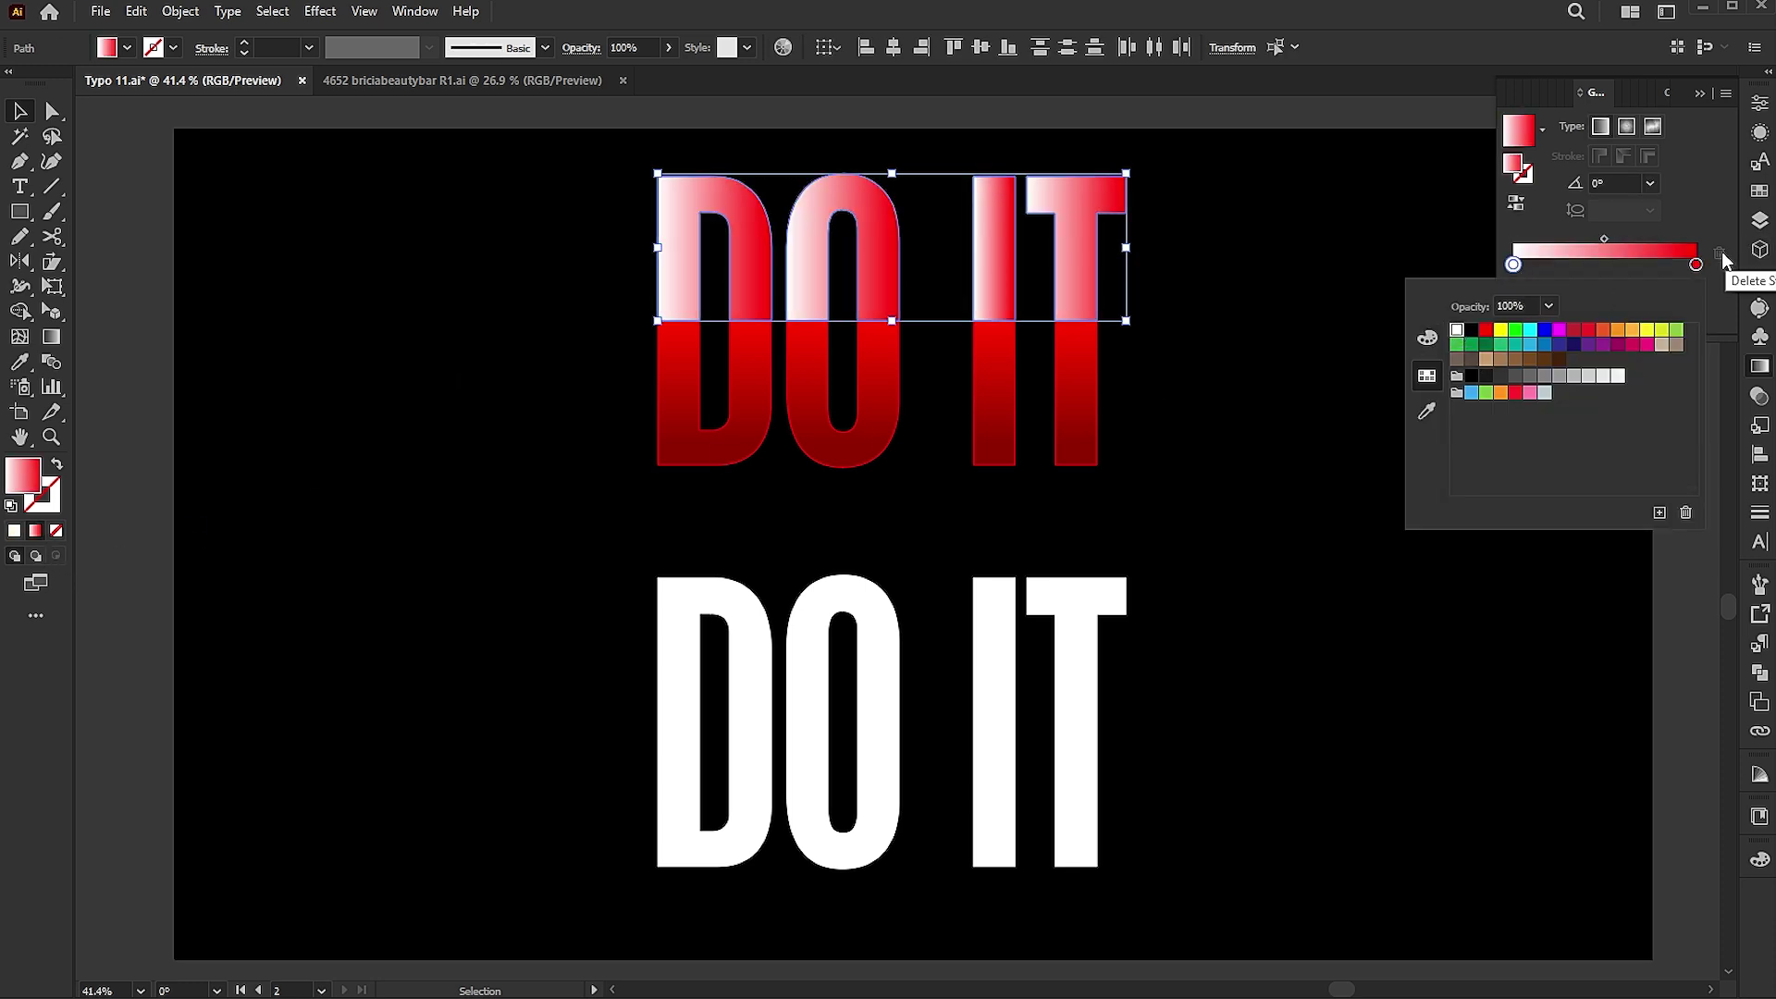
{"action": "double_click", "coordinate": [1695, 264]}
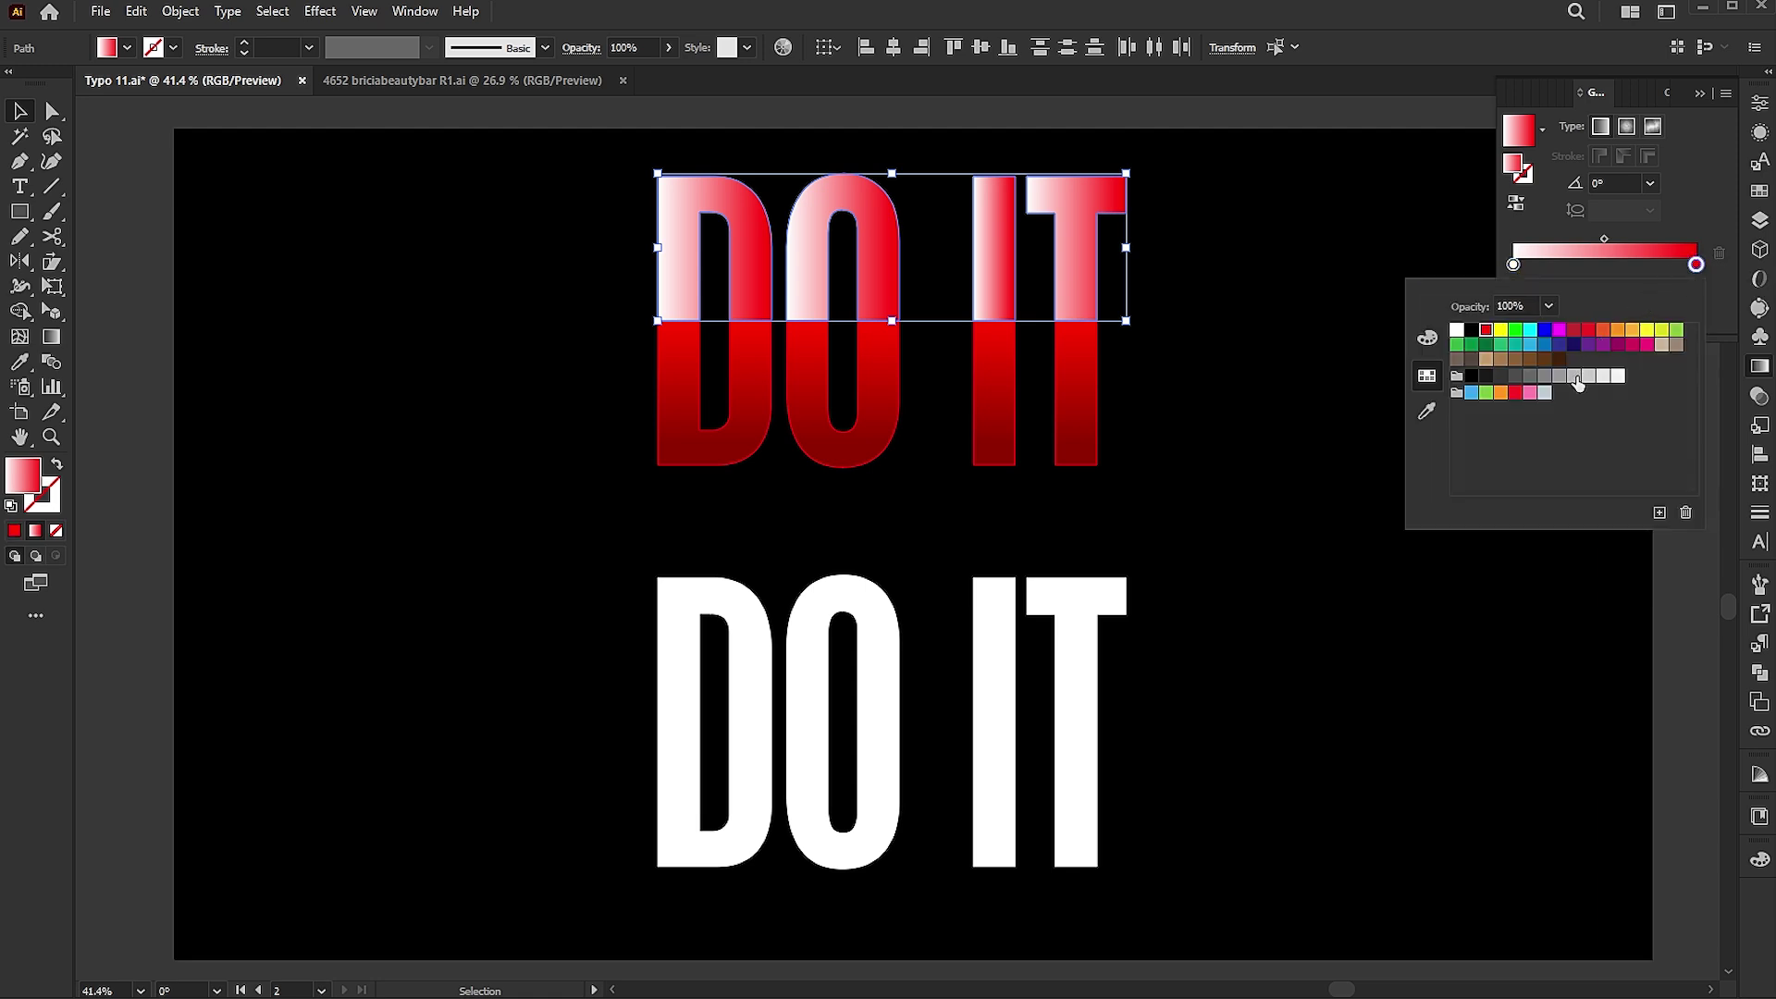
{"action": "left_click", "coordinate": [1558, 378]}
{"action": "left_click", "coordinate": [1696, 103]}
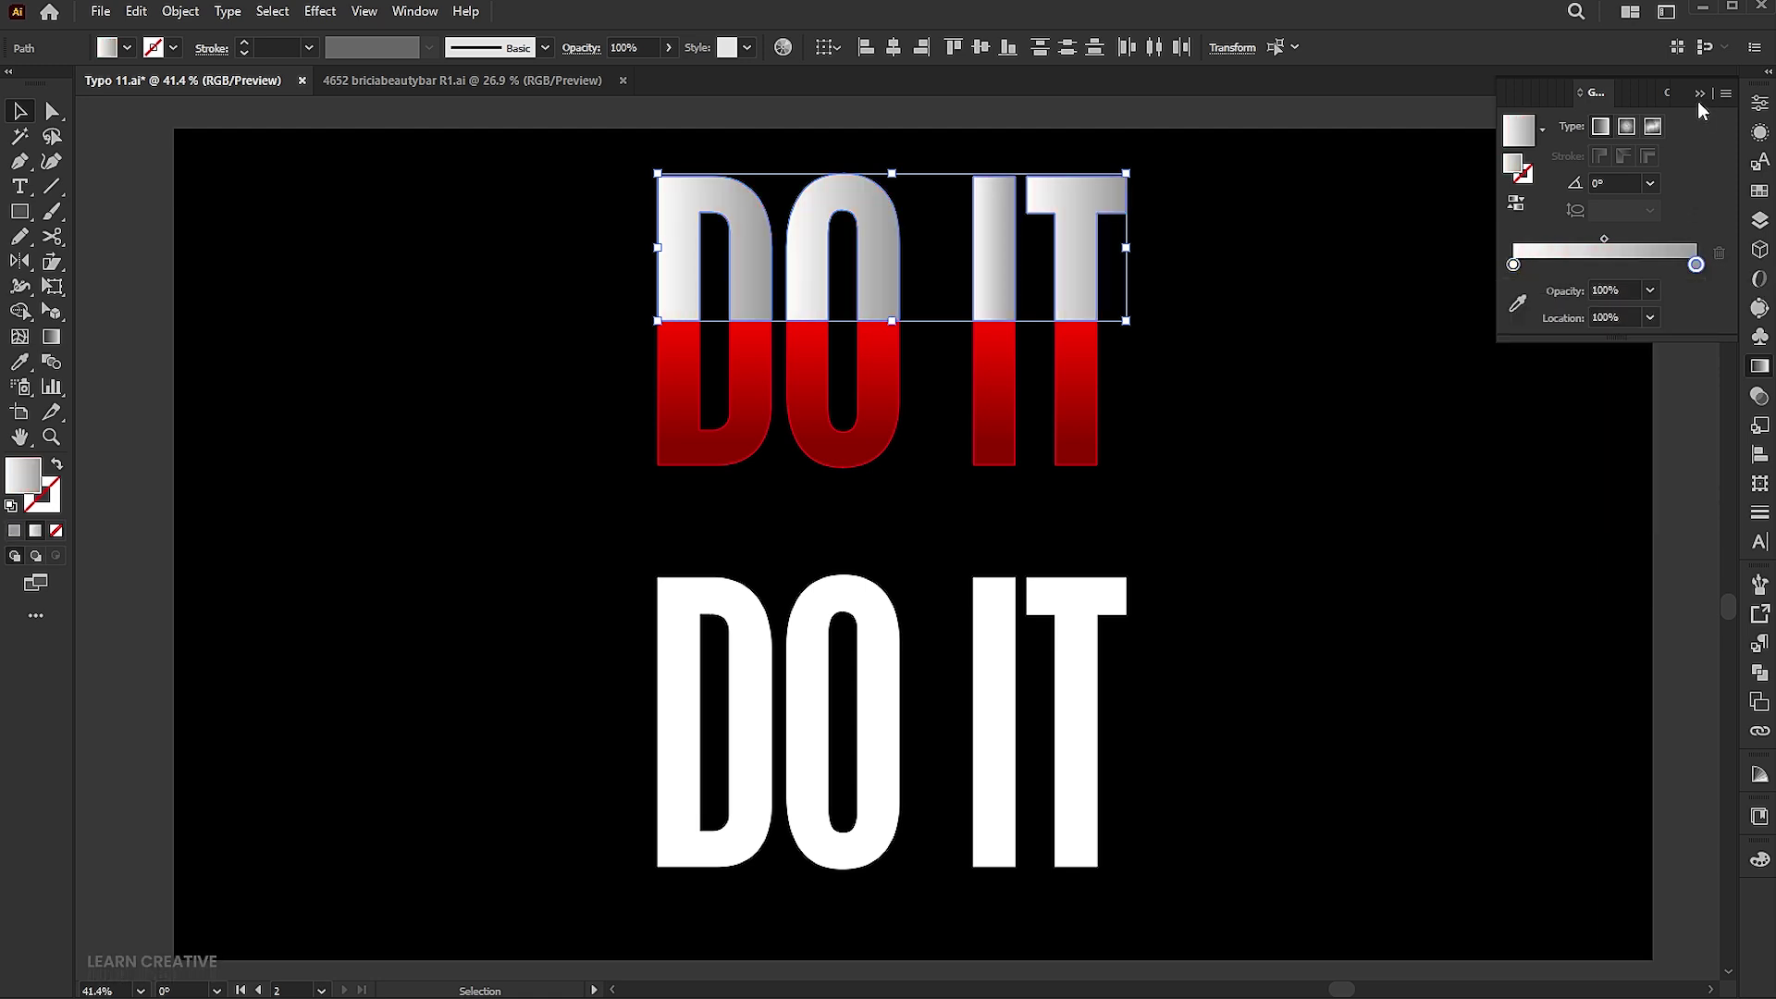
{"action": "left_click", "coordinate": [1699, 93]}
{"action": "left_click", "coordinate": [51, 337]}
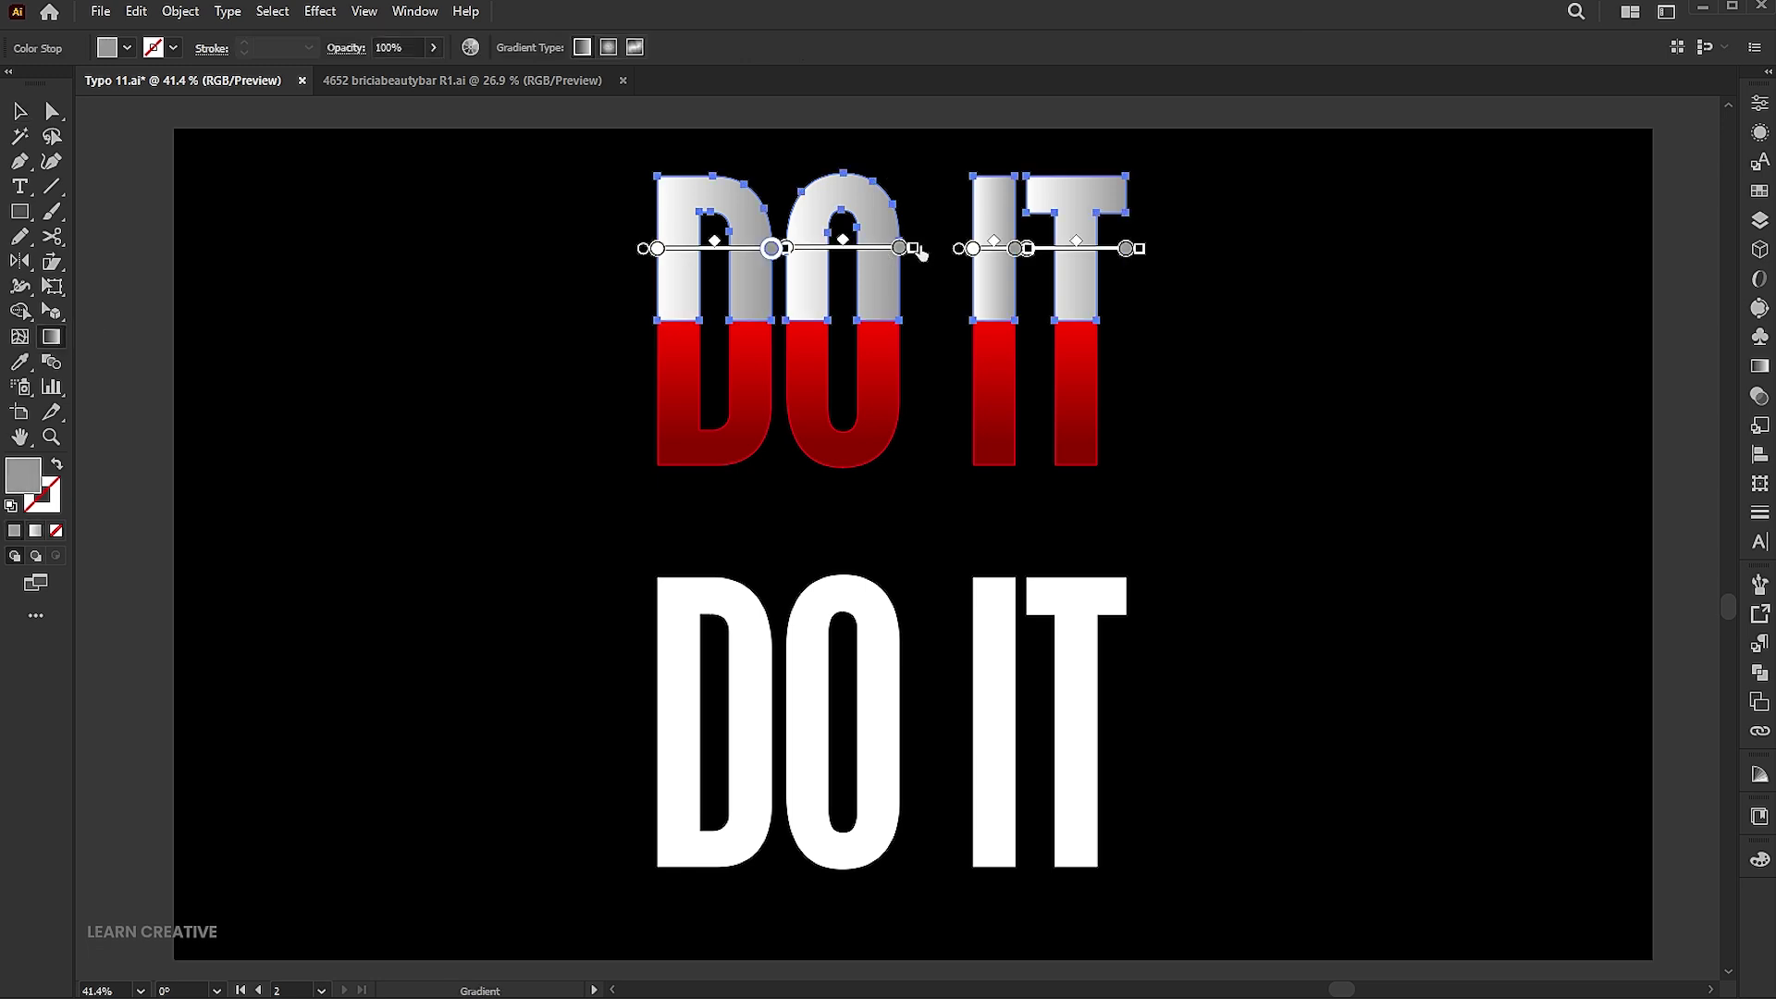
{"action": "mouse_move", "coordinate": [928, 181]}
{"action": "left_mouse_down"}
{"action": "mouse_move", "coordinate": [928, 309]}
{"action": "mouse_move", "coordinate": [940, 213]}
{"action": "left_mouse_up"}
{"action": "key", "text": "v"}
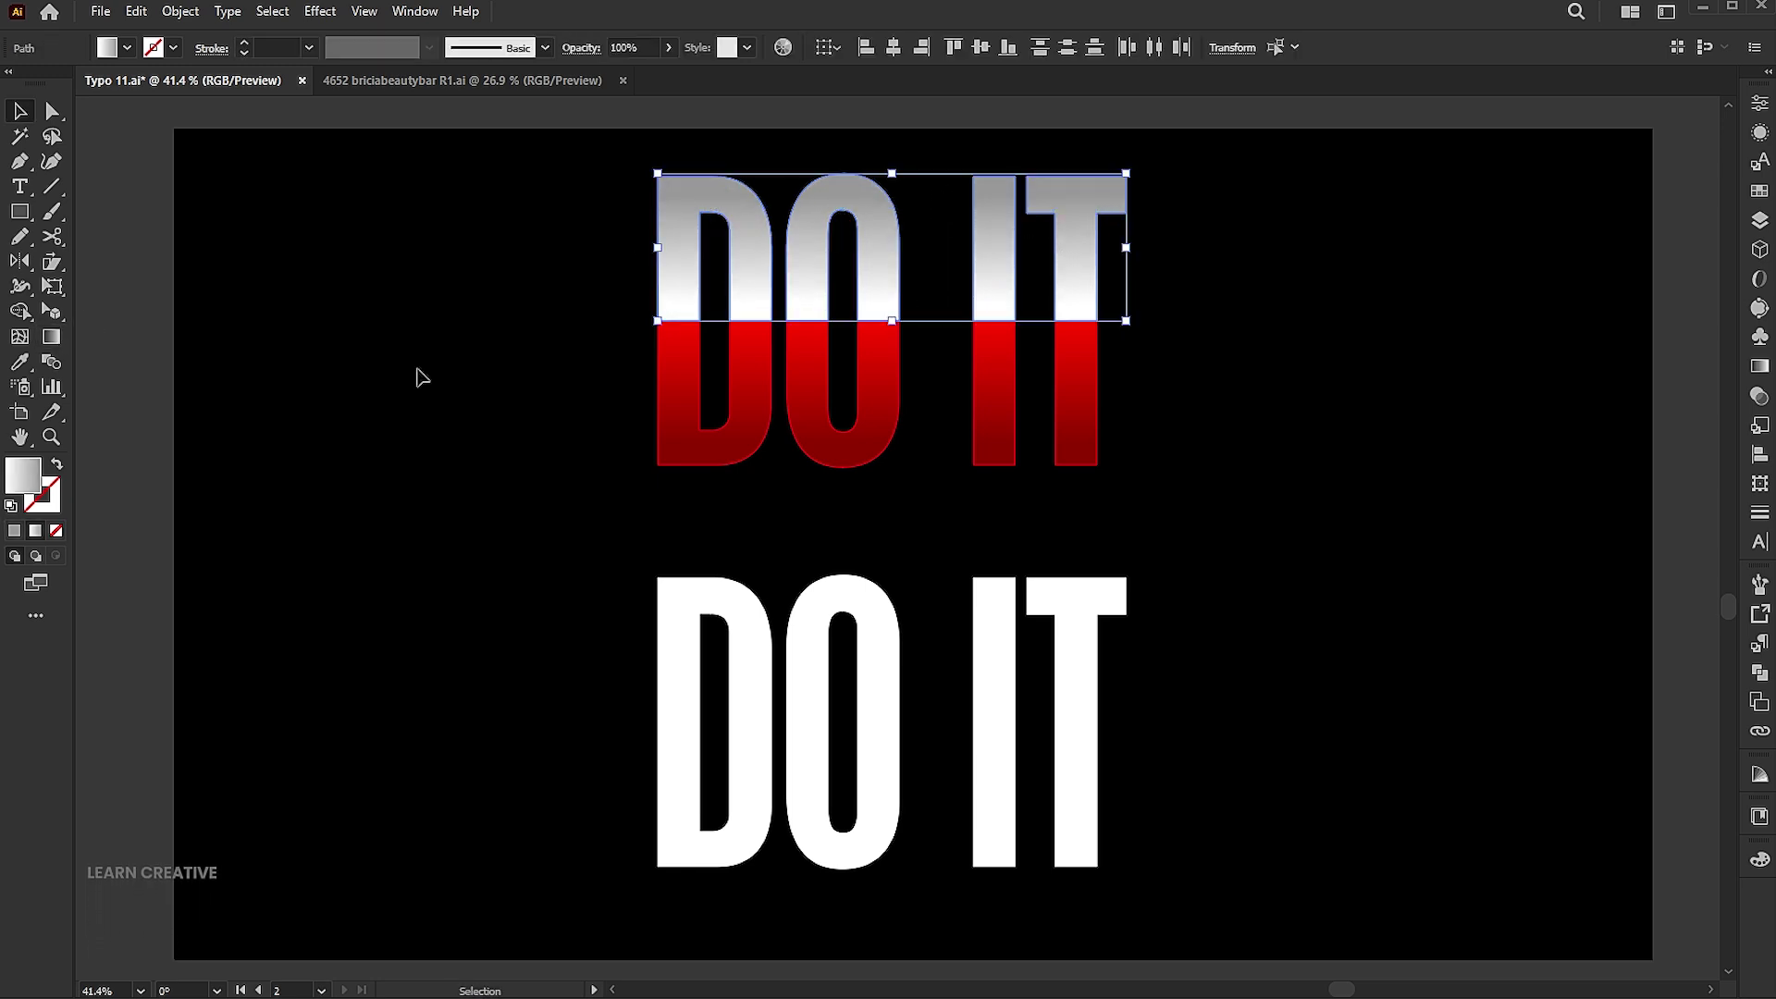
- Add a white stroke to the upper half, aligned to the outside
{"action": "left_click", "coordinate": [56, 500]}
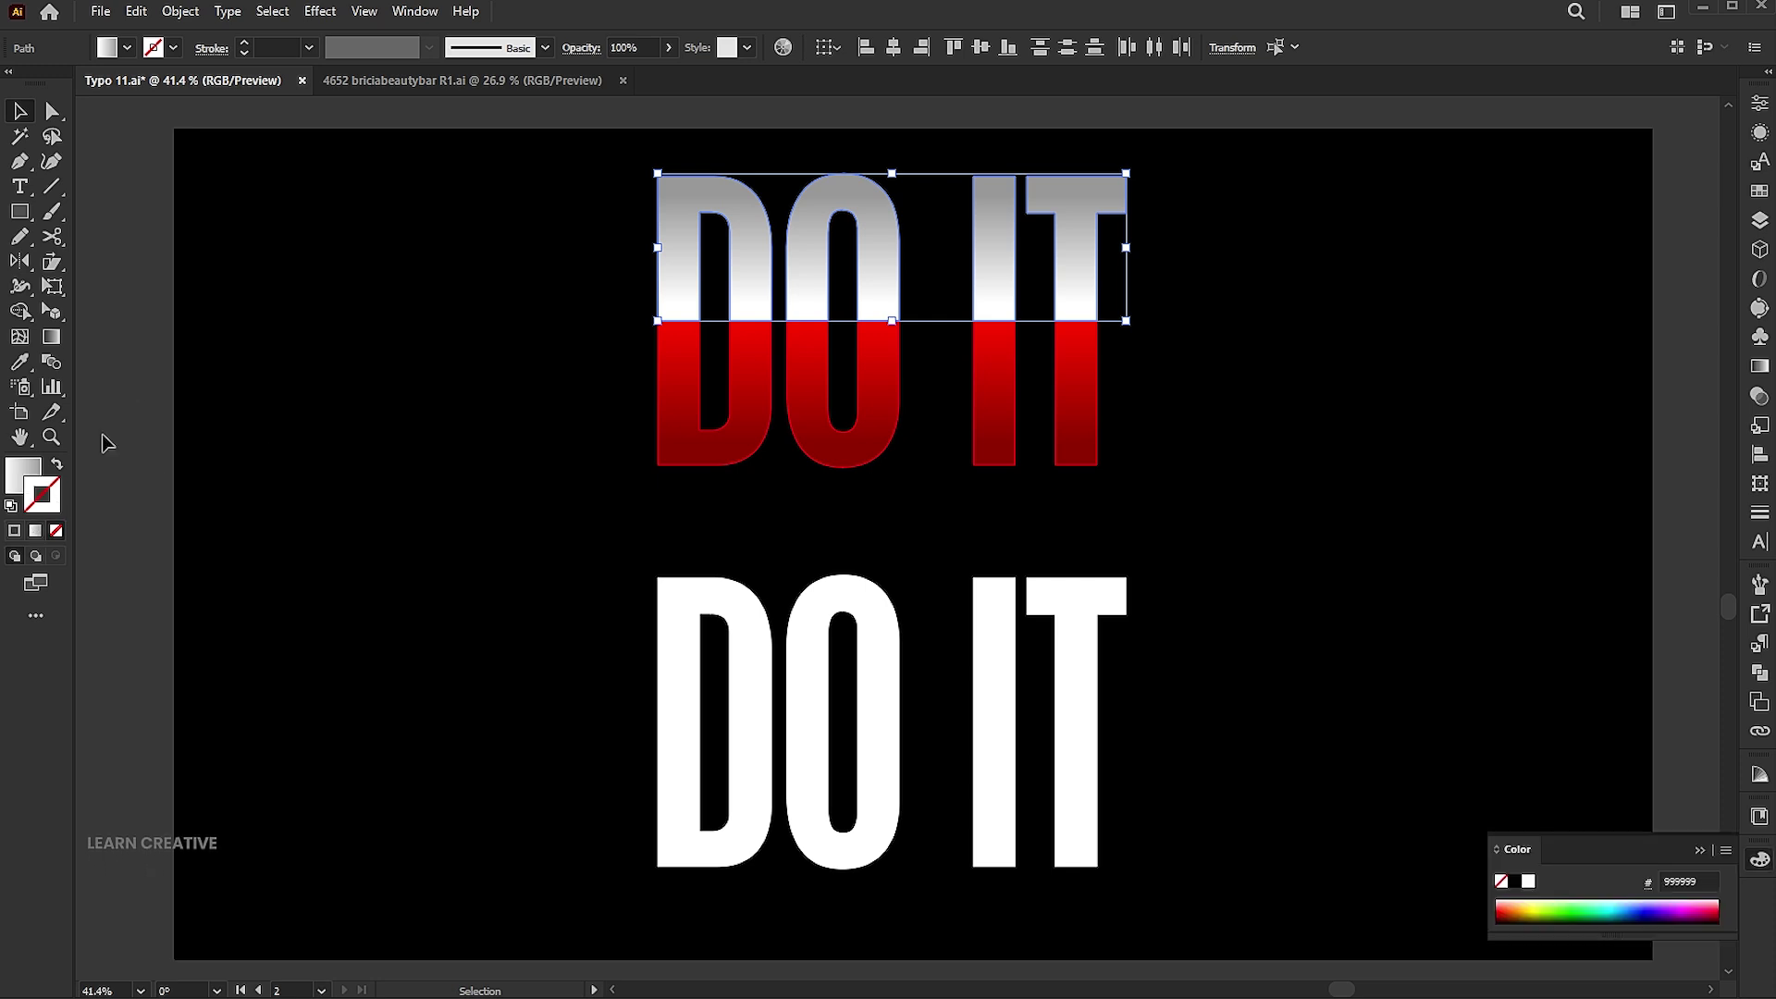
{"action": "double_click", "coordinate": [53, 514]}
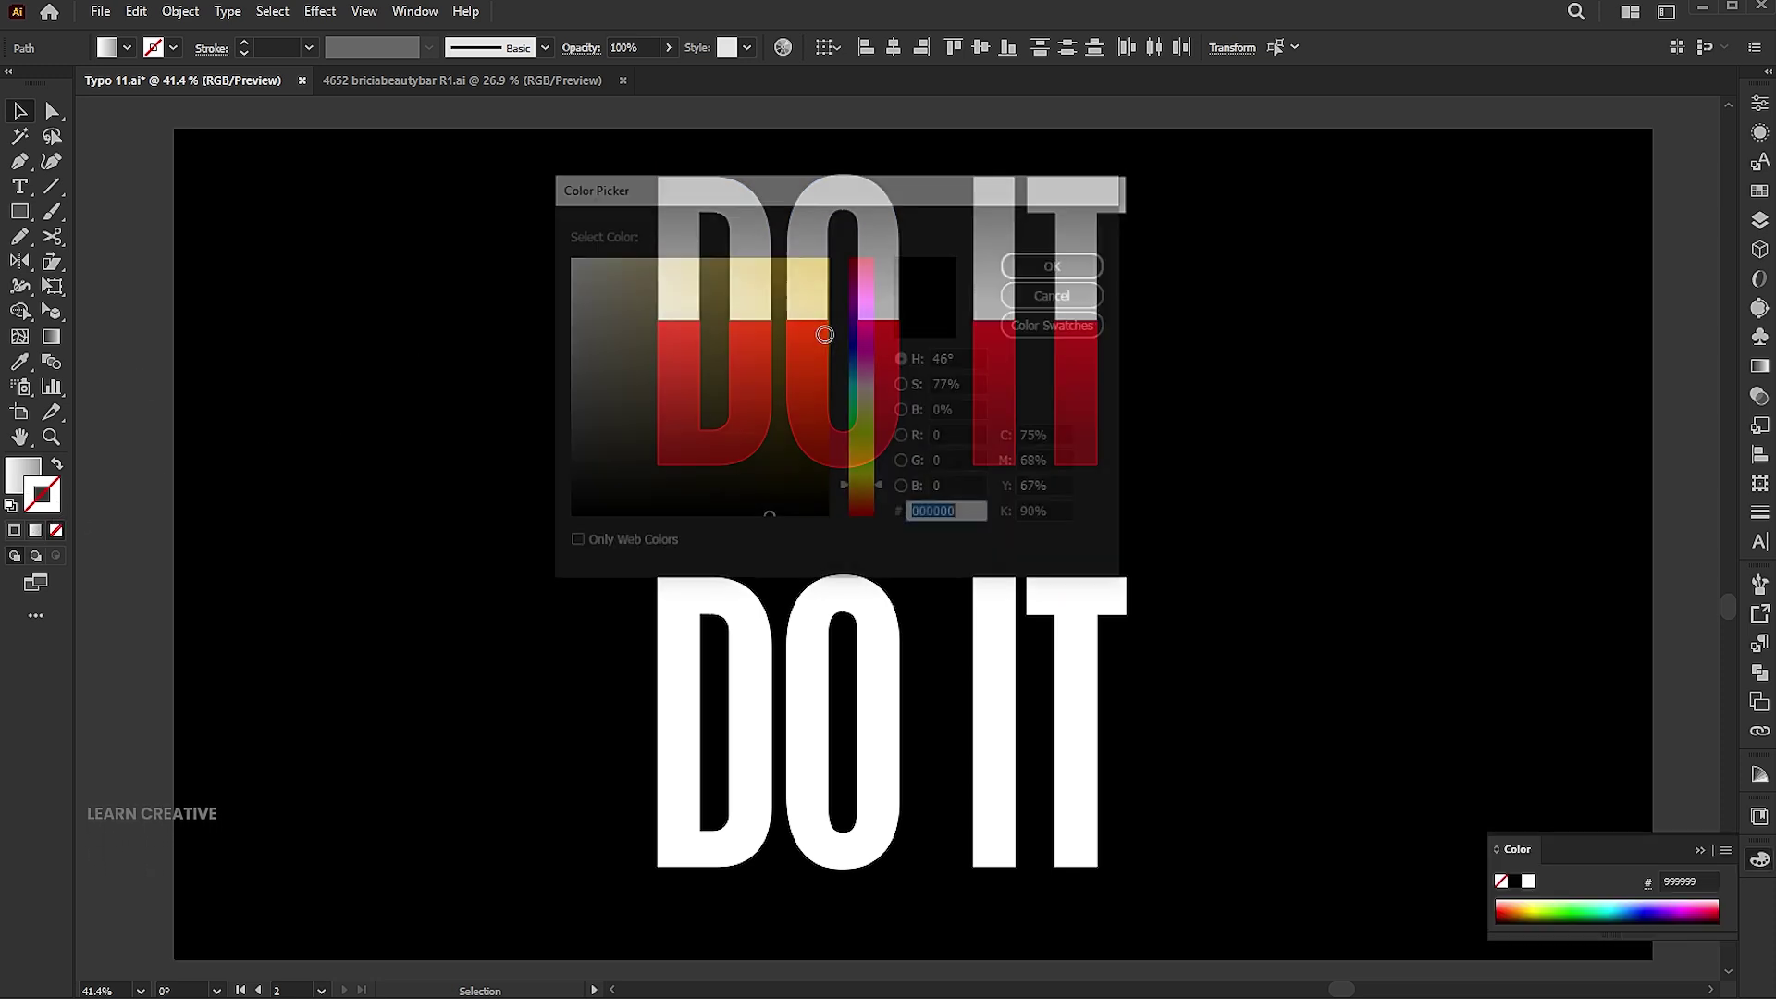
{"action": "left_click", "coordinate": [566, 258]}
{"action": "left_click", "coordinate": [1059, 264]}
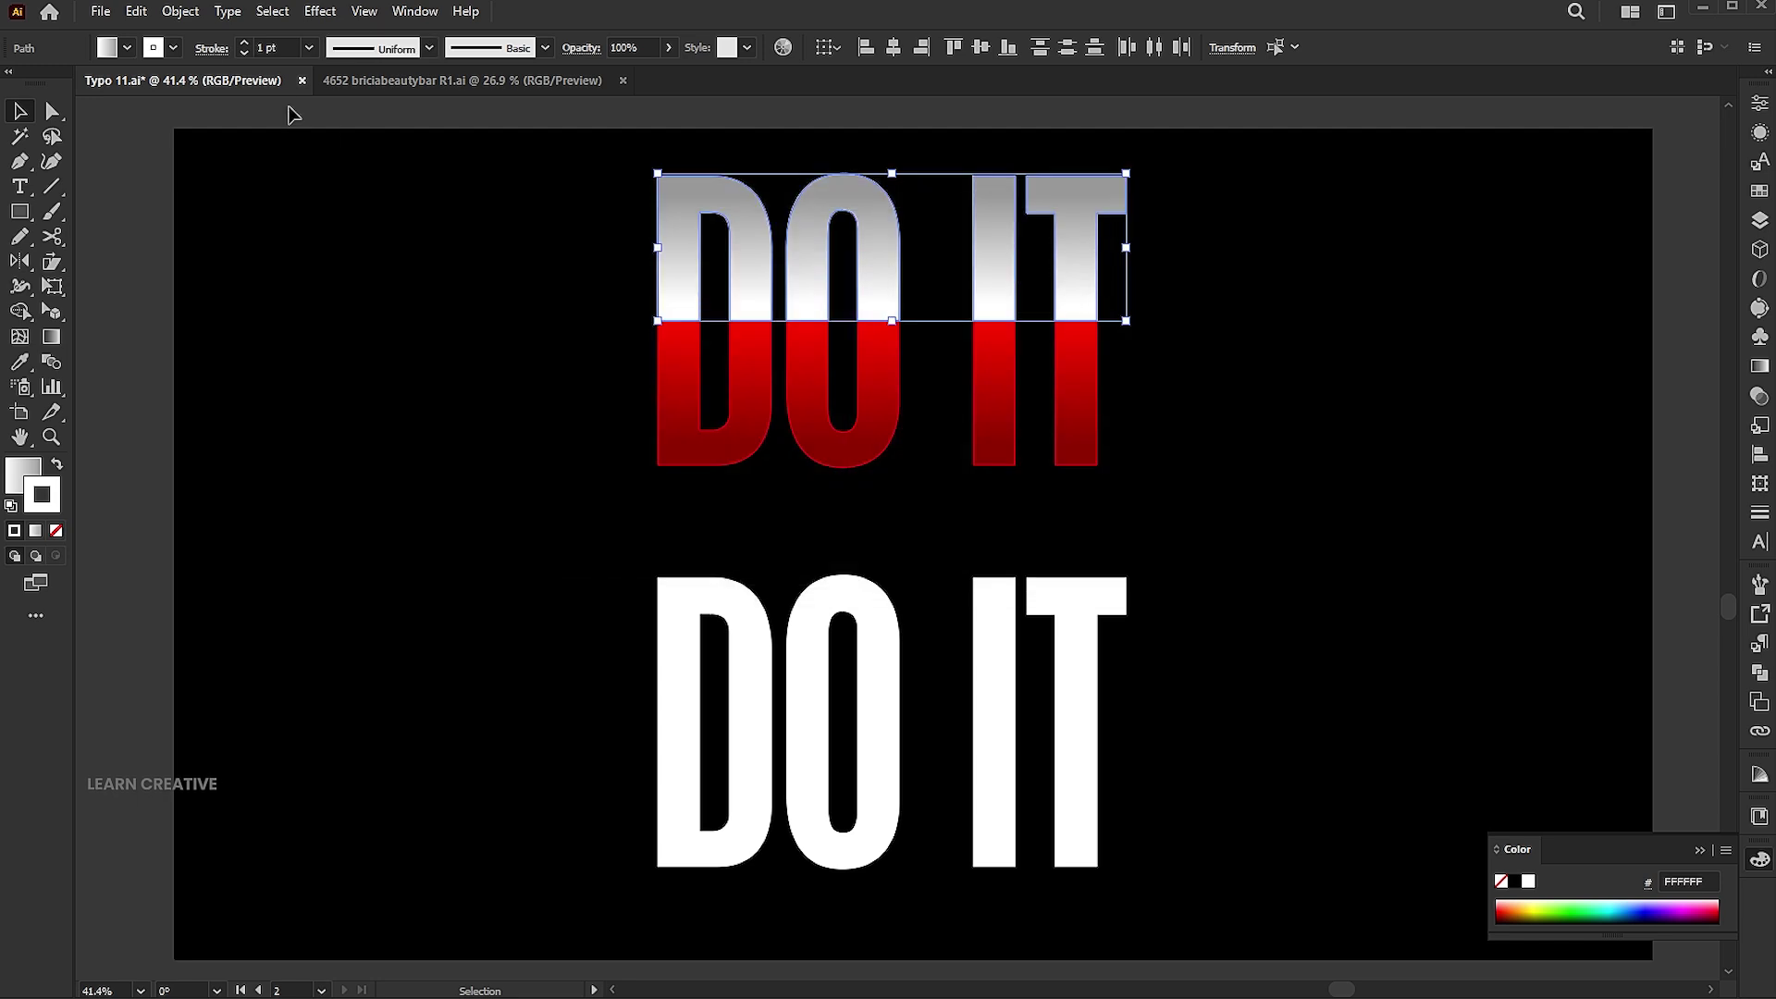
{"action": "left_click", "coordinate": [212, 47]}
{"action": "left_click", "coordinate": [114, 158]}
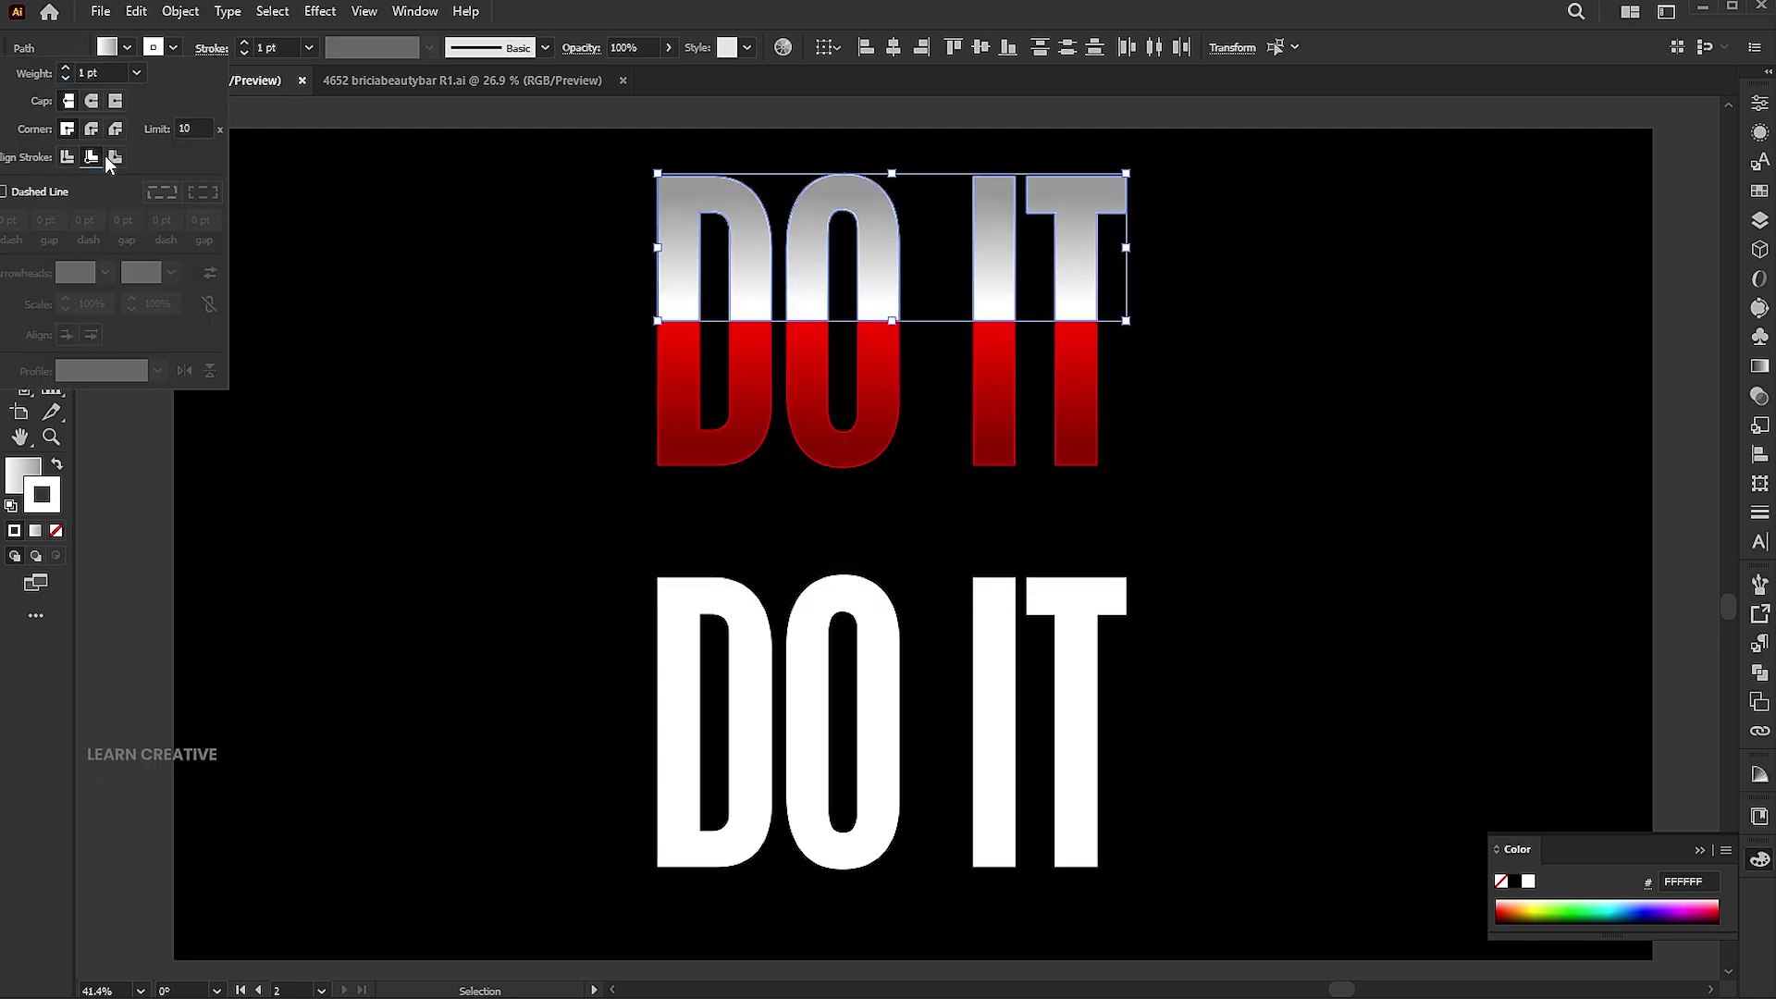
{"action": "left_click", "coordinate": [1332, 383]}
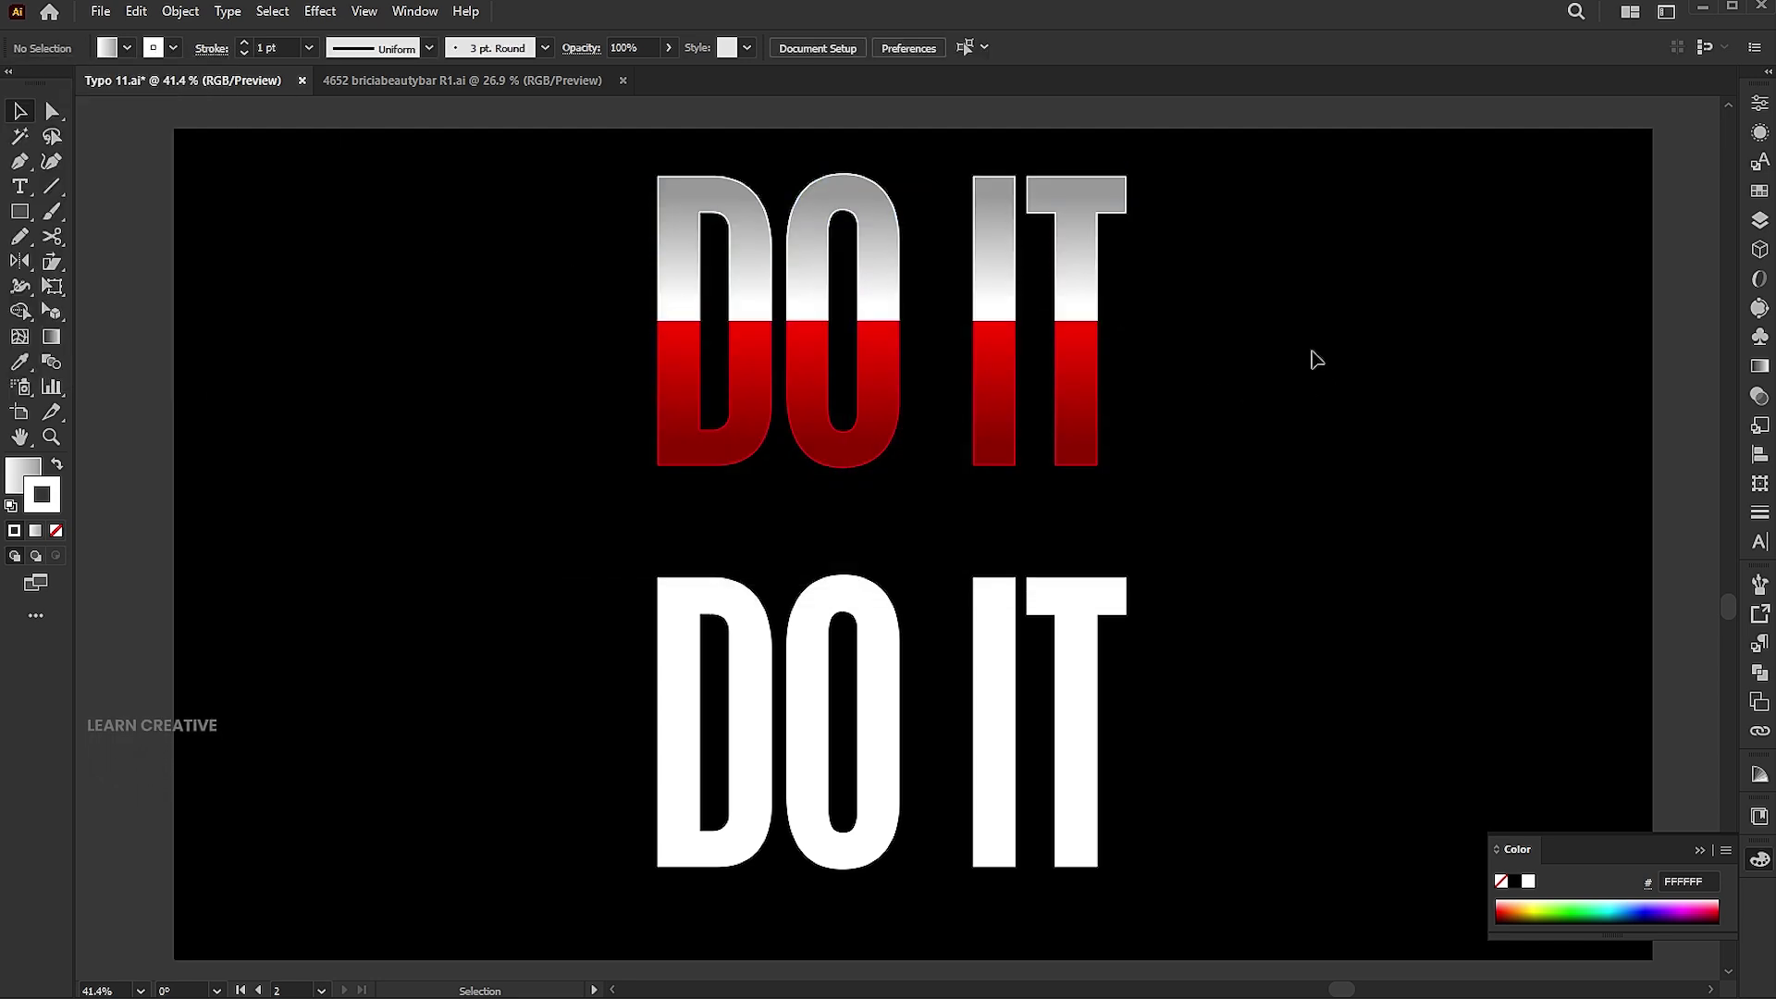
- Shear the upper half of the top DO IT to slant right
{"action": "left_click_drag", "start_coordinate": [1285, 202], "coordinate": [721, 296]}
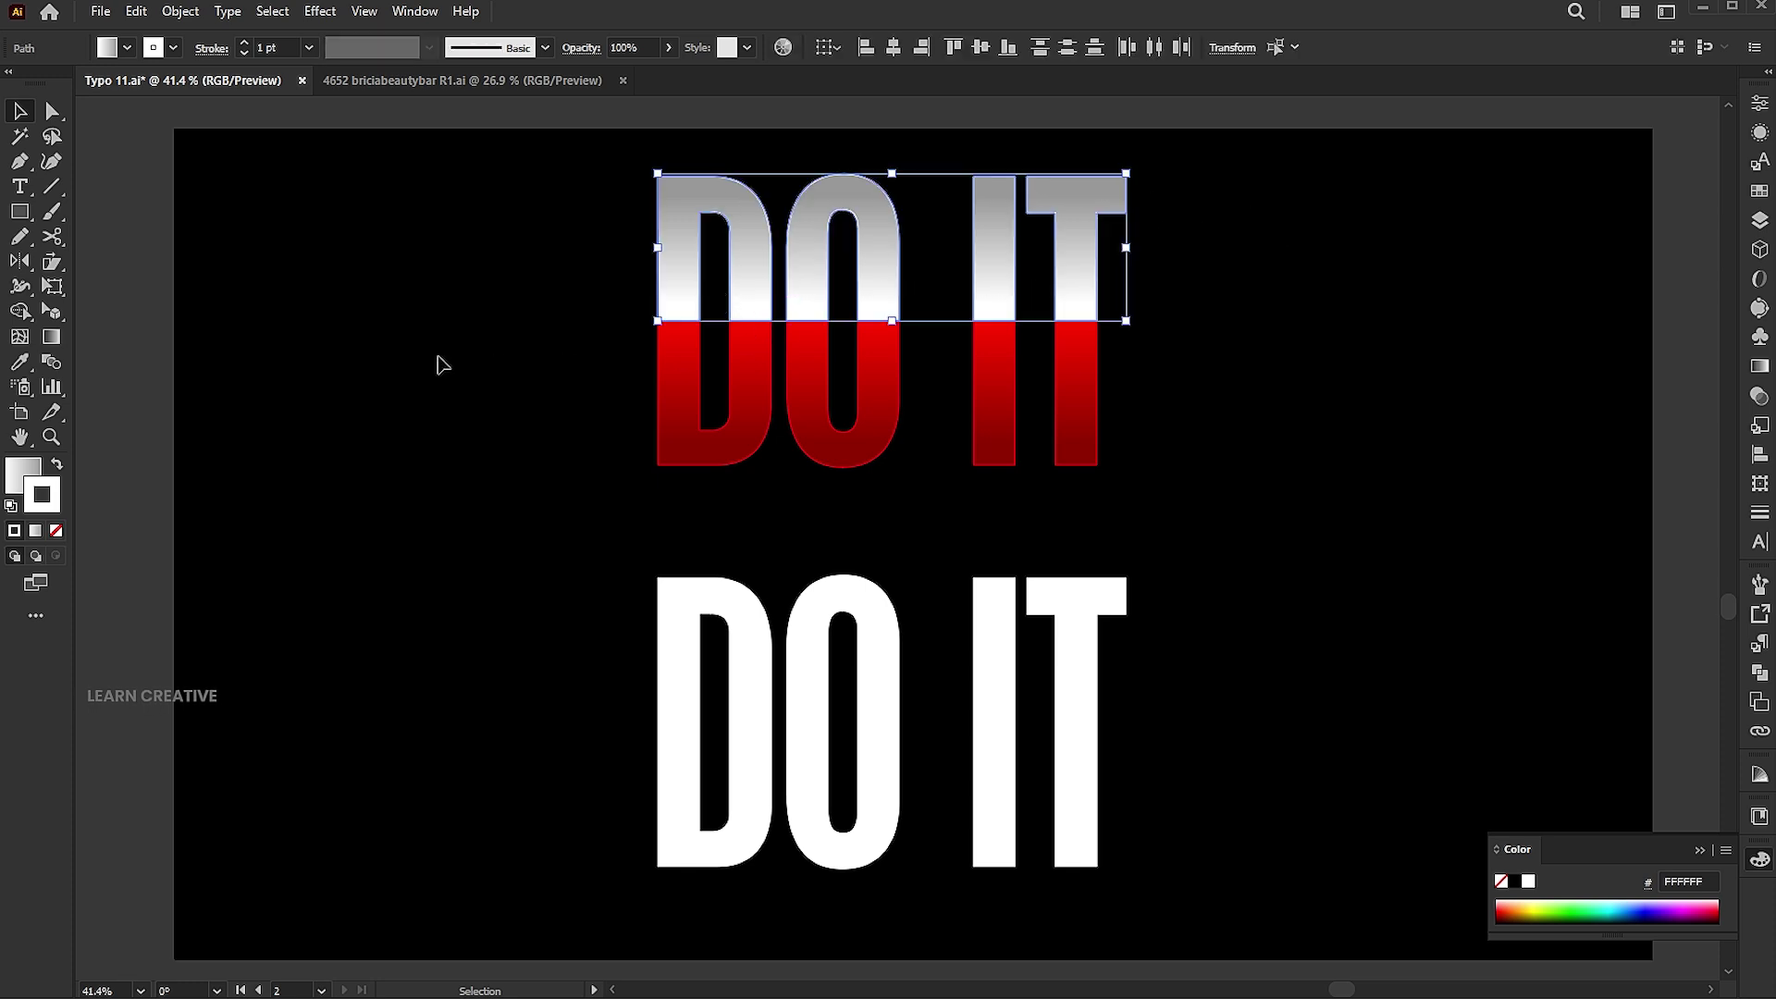
{"action": "left_click_drag", "start_coordinate": [52, 261], "coordinate": [146, 287]}
{"action": "left_click_drag", "start_coordinate": [850, 373], "coordinate": [904, 359]}
{"action": "key", "text": "v"}
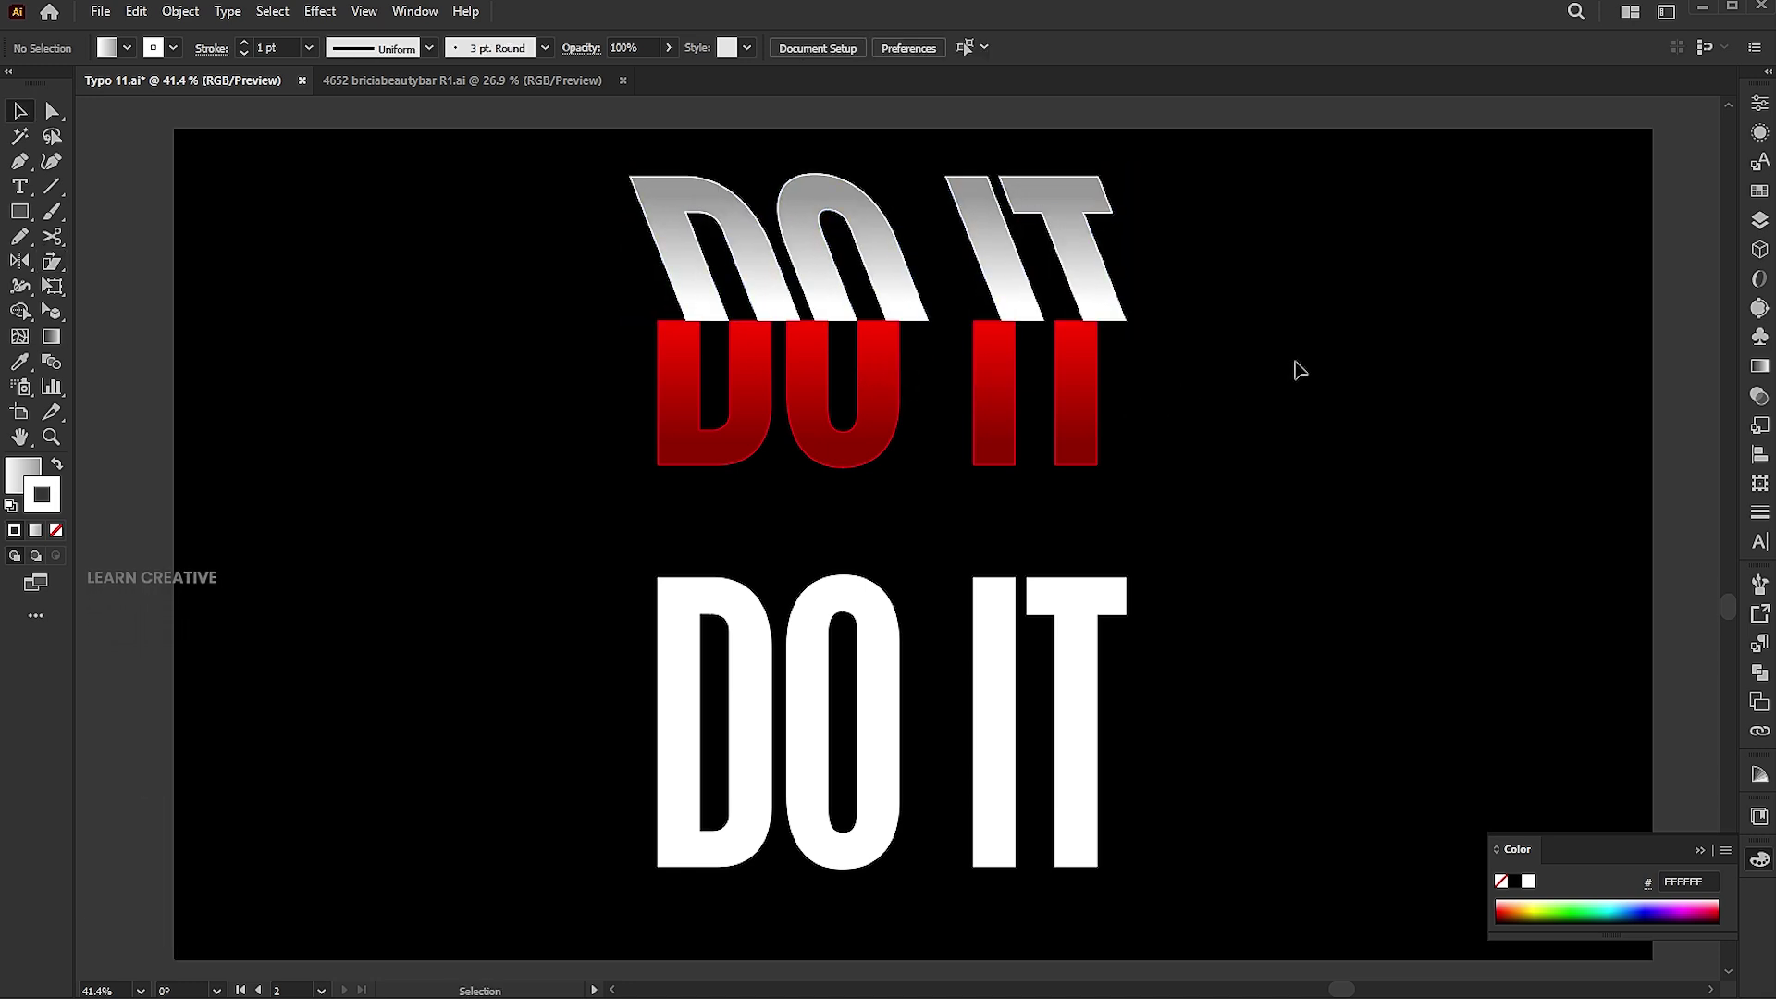
- Shear the red lower half the opposite way to form chevron shapes
{"action": "left_click_drag", "start_coordinate": [1292, 365], "coordinate": [560, 398]}
{"action": "key", "text": "s"}
{"action": "left_click_drag", "start_coordinate": [856, 256], "coordinate": [926, 260]}
{"action": "key", "text": "v"}
{"action": "left_click", "coordinate": [1348, 377]}
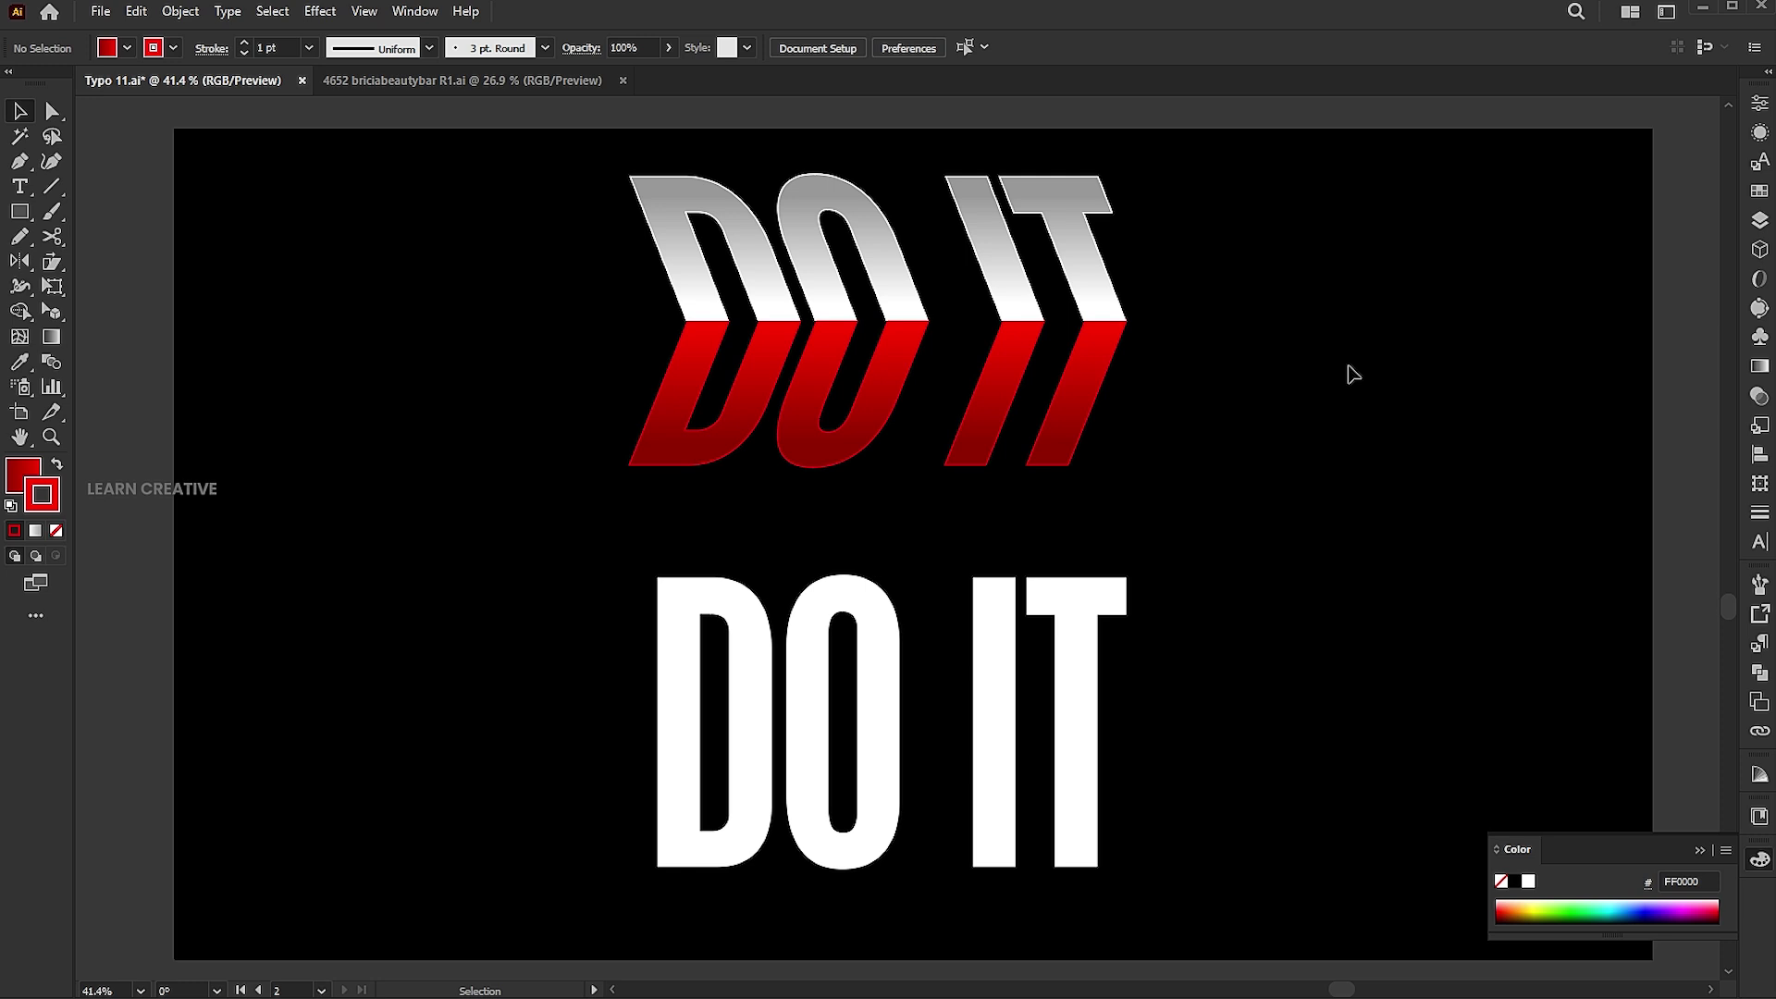
- Fill the bottom DO IT's lower half with a reversed dark-grey-to-red gradient, then gradient its upper half
{"action": "left_click_drag", "start_coordinate": [1205, 773], "coordinate": [574, 819]}
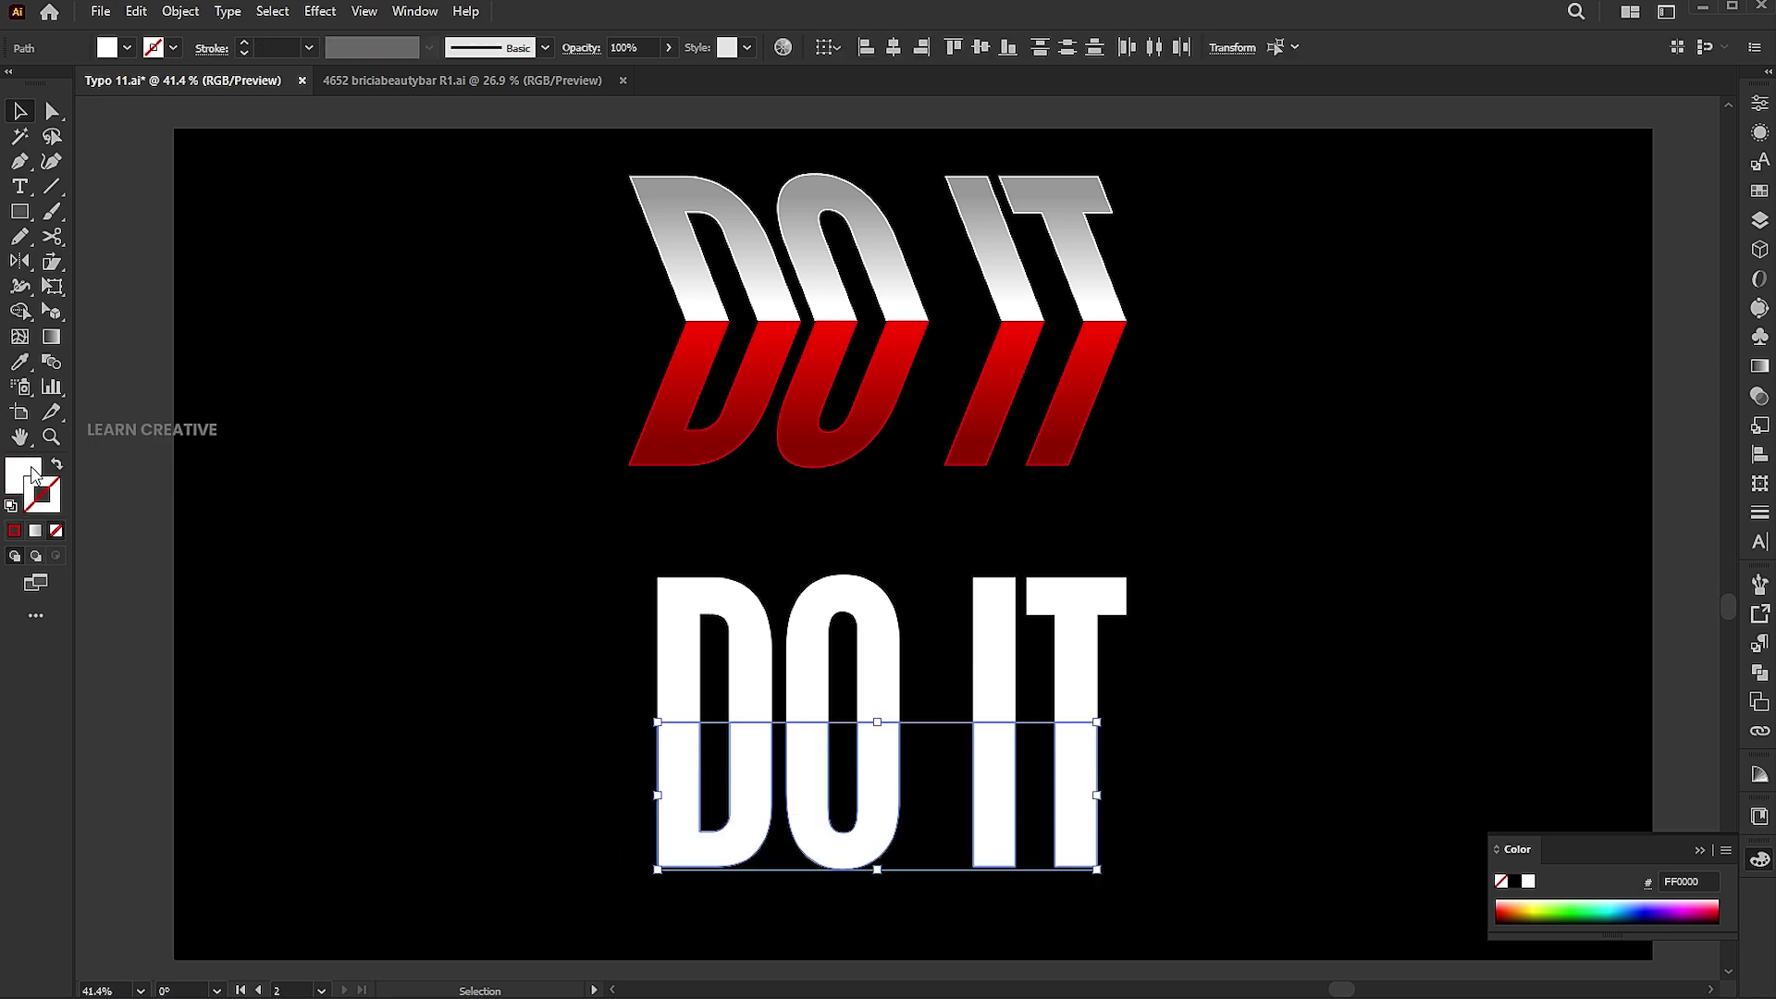
{"action": "key", "text": "x"}
{"action": "left_click", "coordinate": [36, 532]}
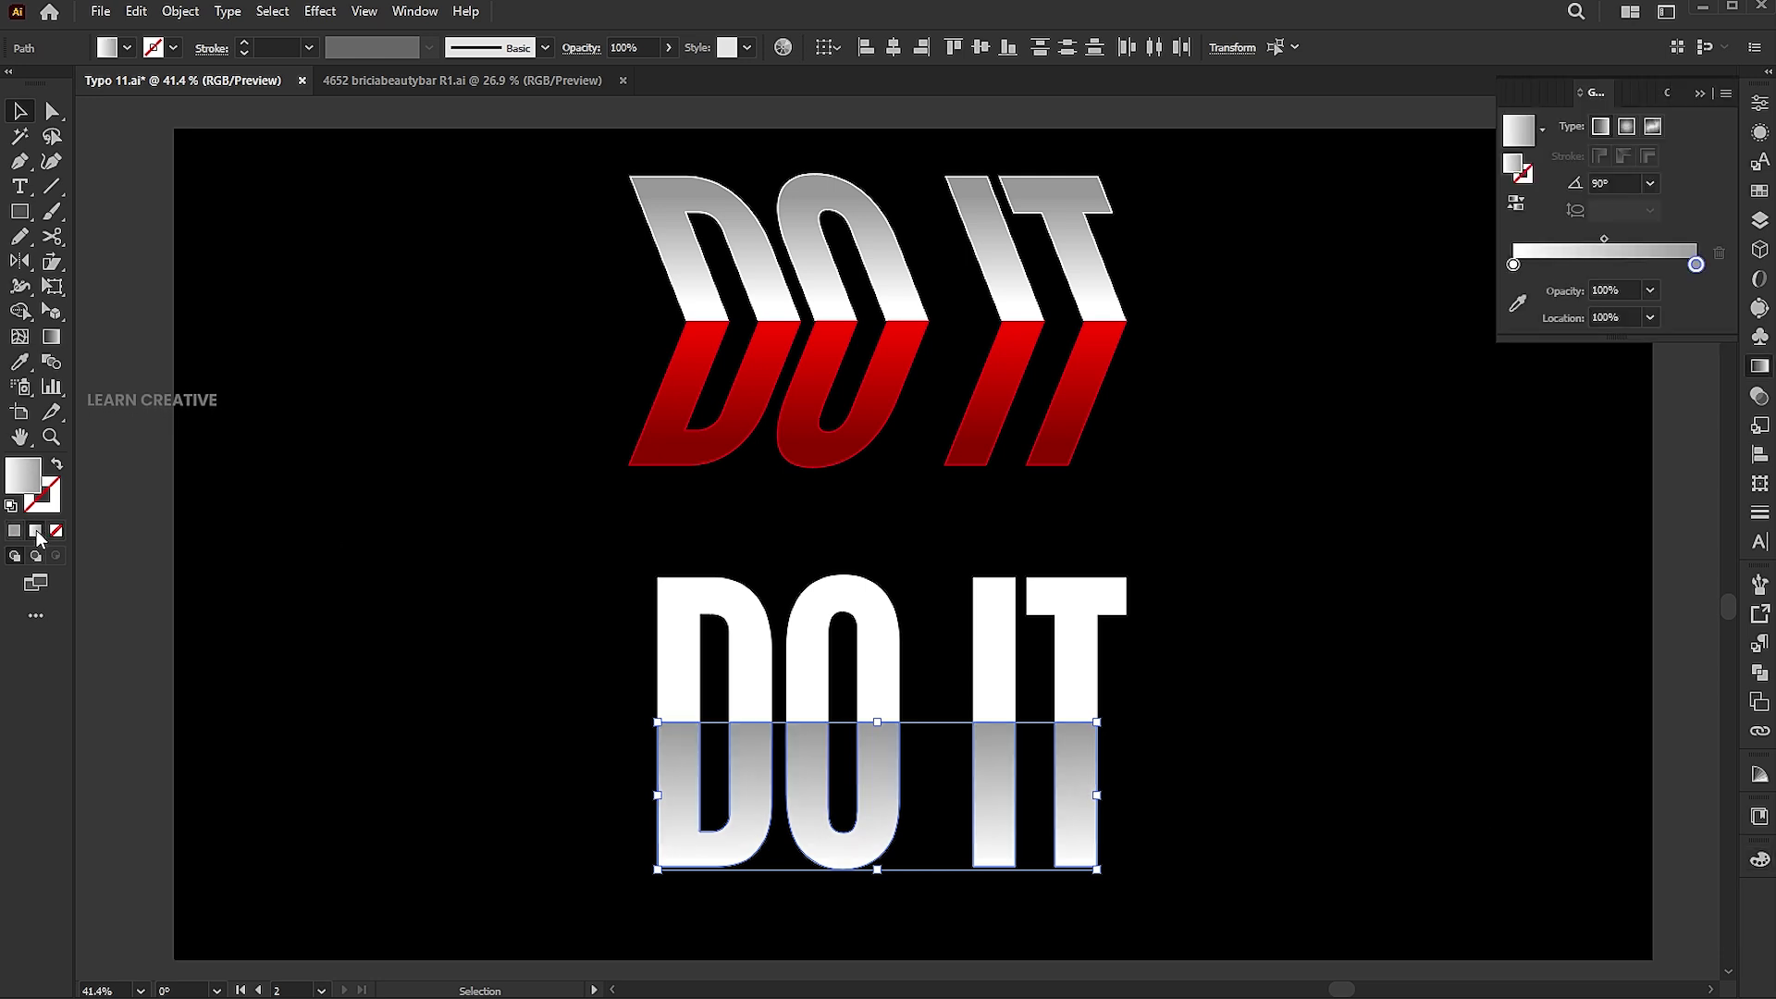
{"action": "double_click", "coordinate": [1696, 264]}
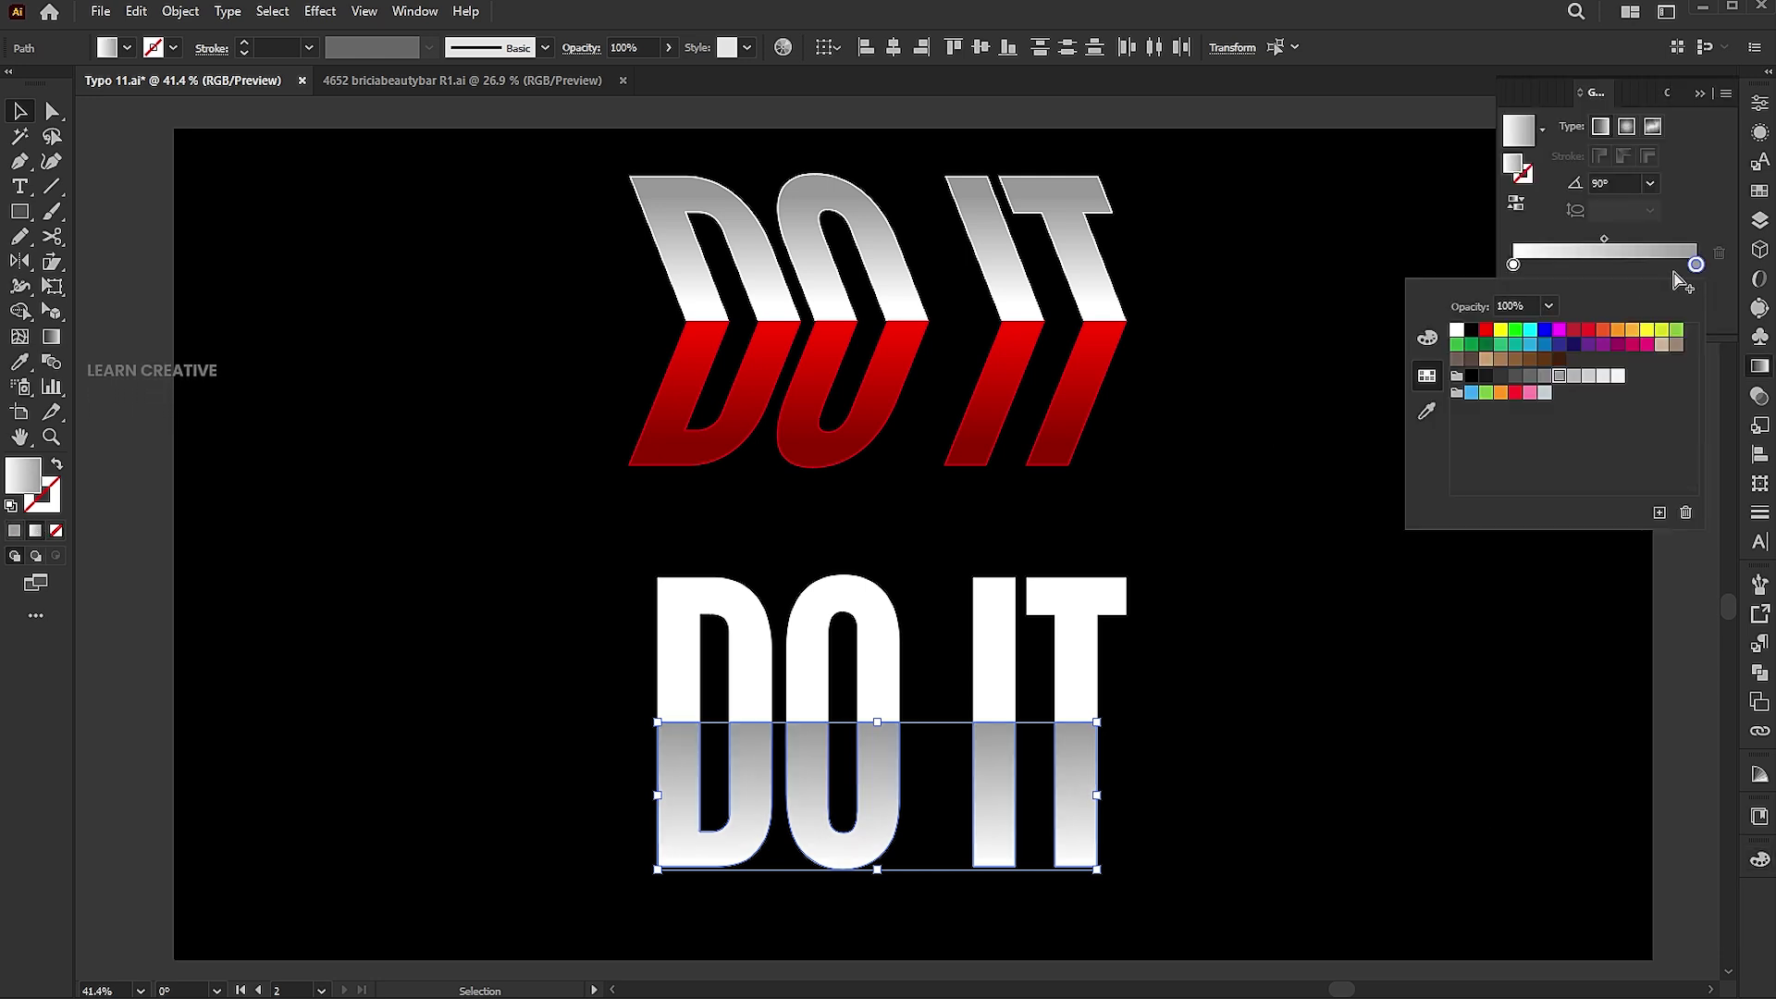
{"action": "left_click", "coordinate": [1484, 333]}
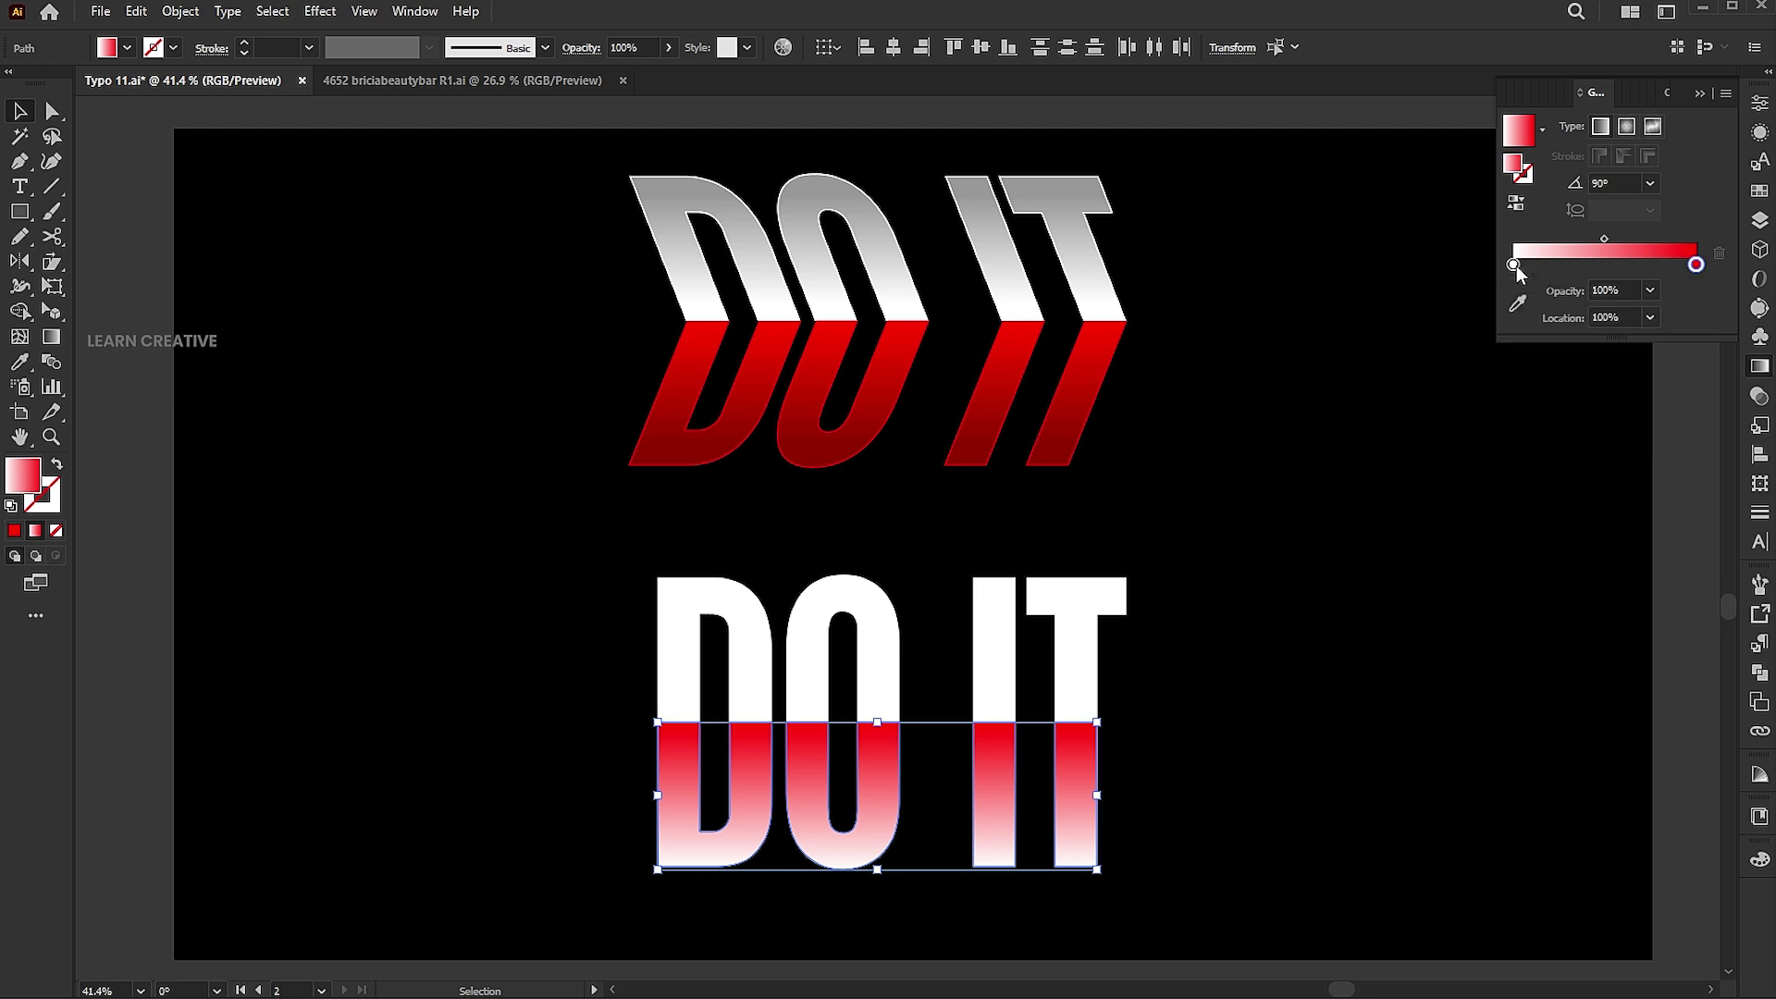
{"action": "double_click", "coordinate": [1514, 264]}
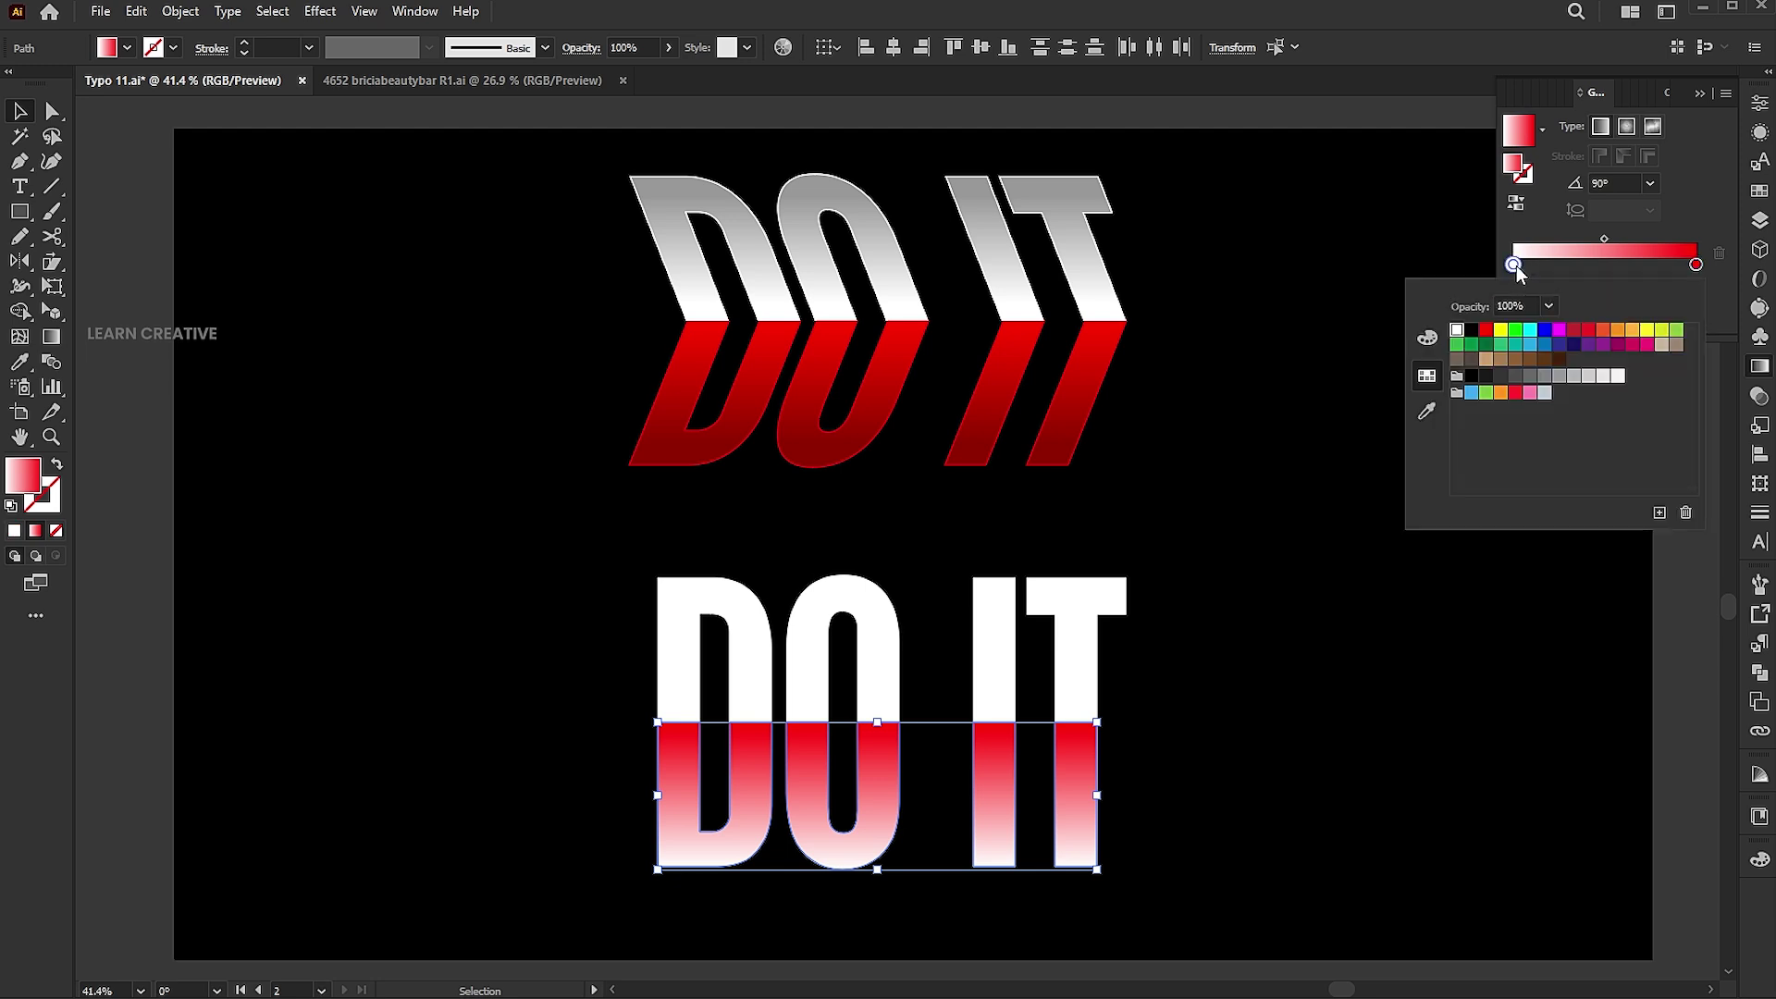
{"action": "left_click", "coordinate": [1514, 376]}
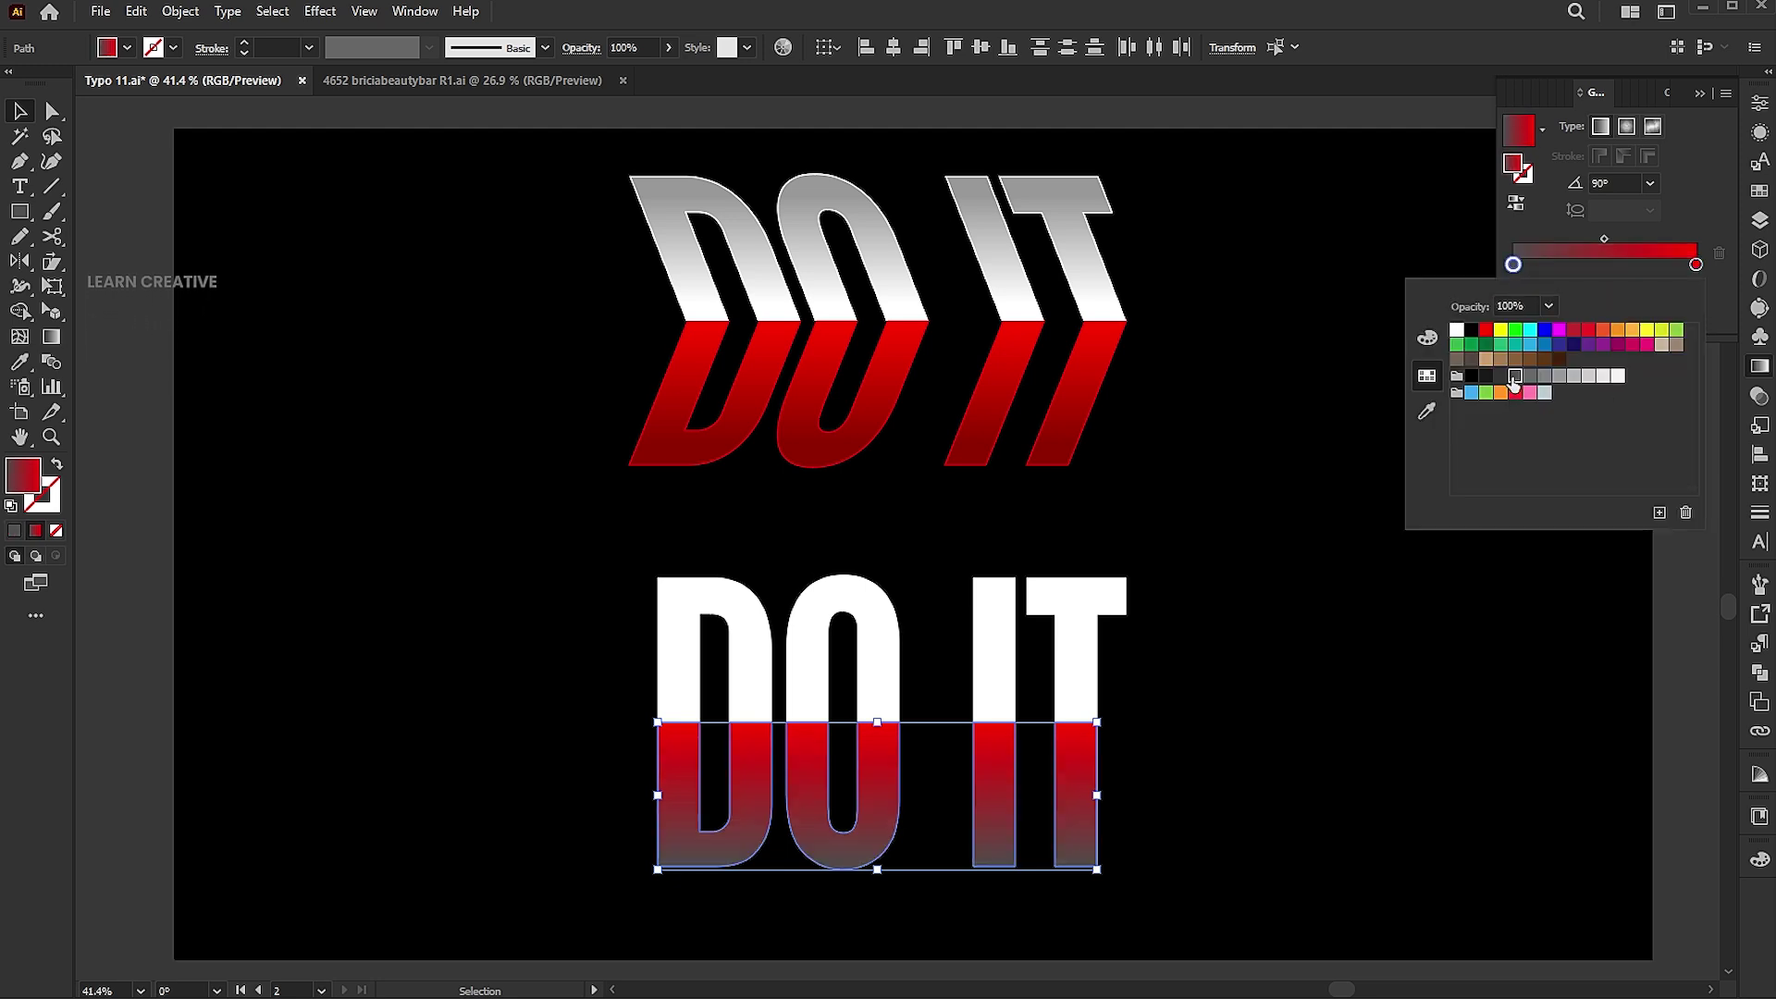
{"action": "left_click", "coordinate": [1501, 376]}
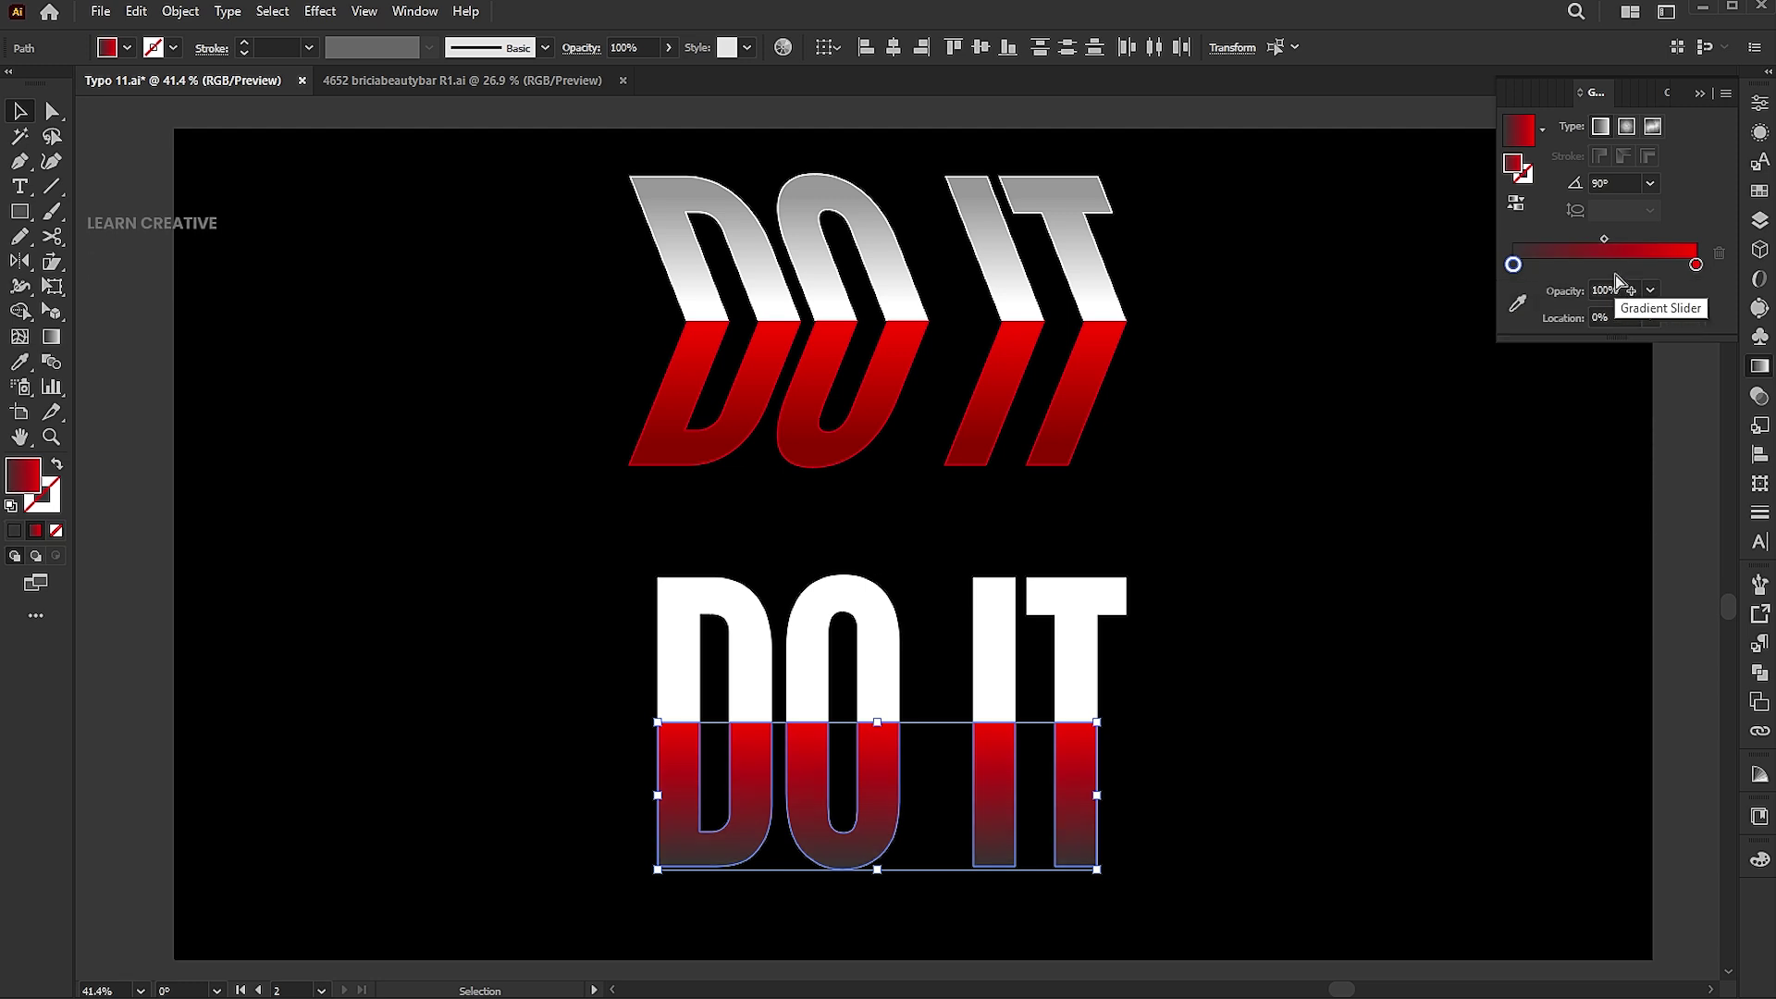
{"action": "left_click", "coordinate": [1517, 203]}
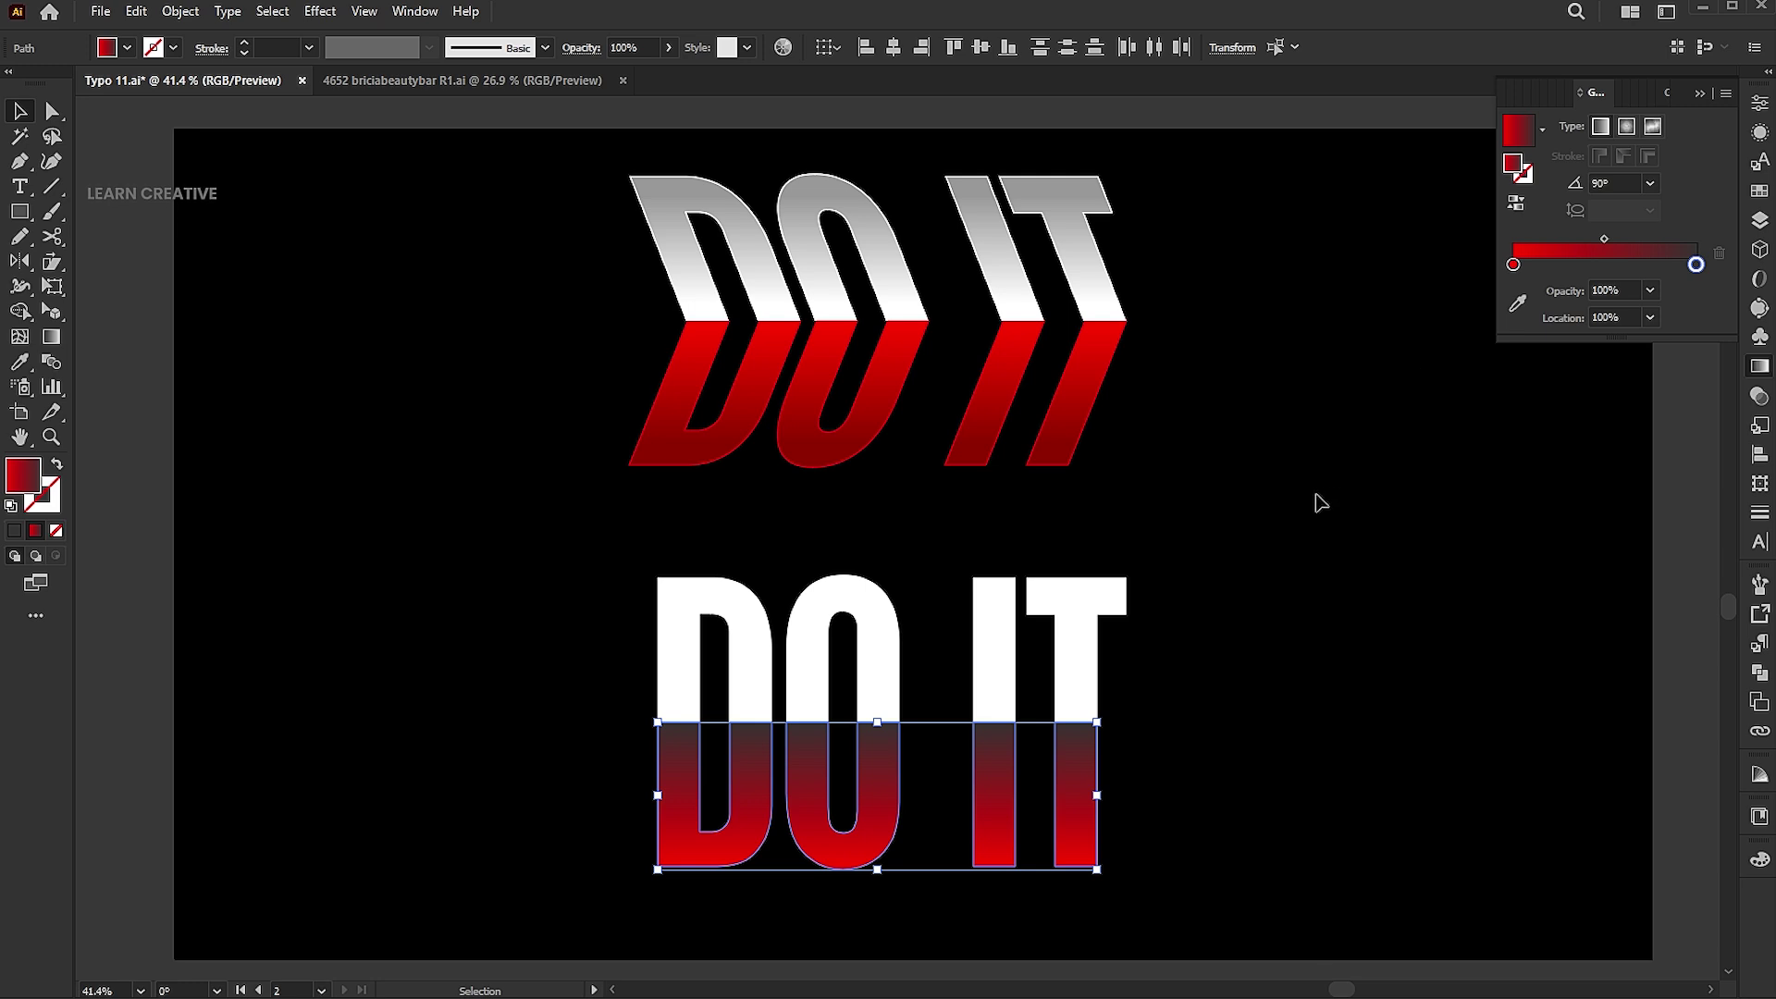
{"action": "left_click", "coordinate": [1320, 502]}
{"action": "left_click_drag", "start_coordinate": [1223, 558], "coordinate": [702, 682]}
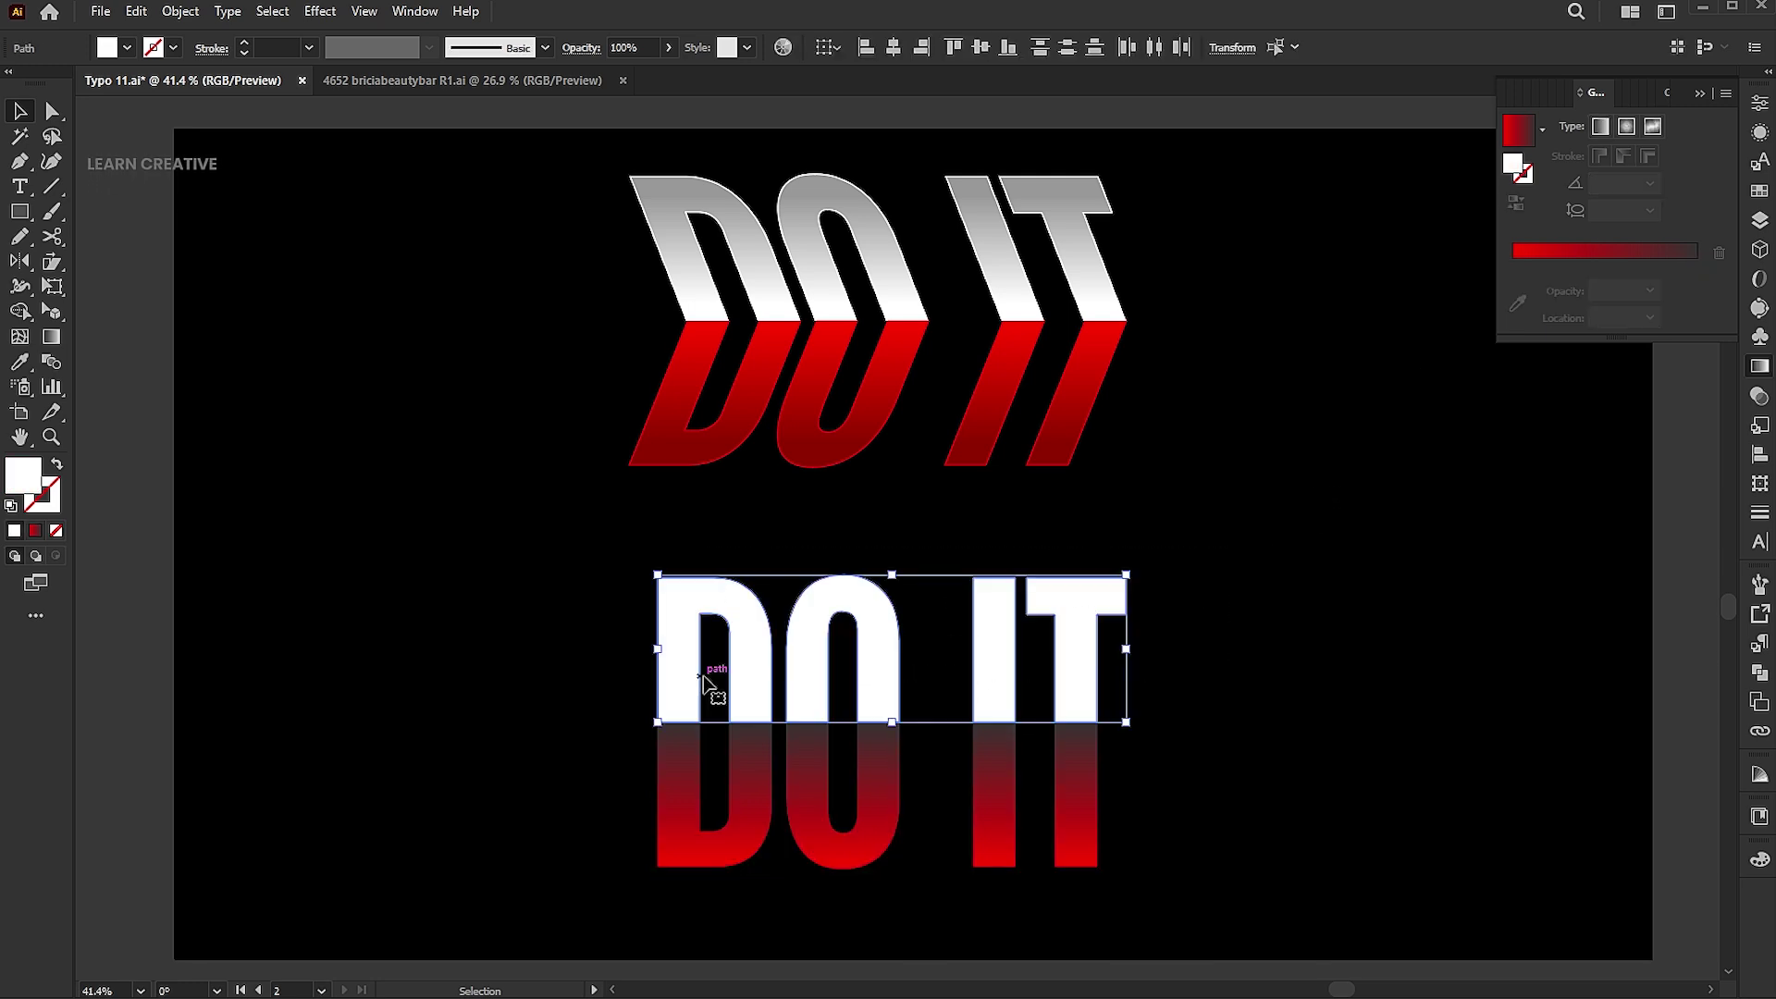
{"action": "left_click", "coordinate": [35, 533]}
- Make the left gradient stop white and reverse the gradient so white sits on top
{"action": "double_click", "coordinate": [1513, 265]}
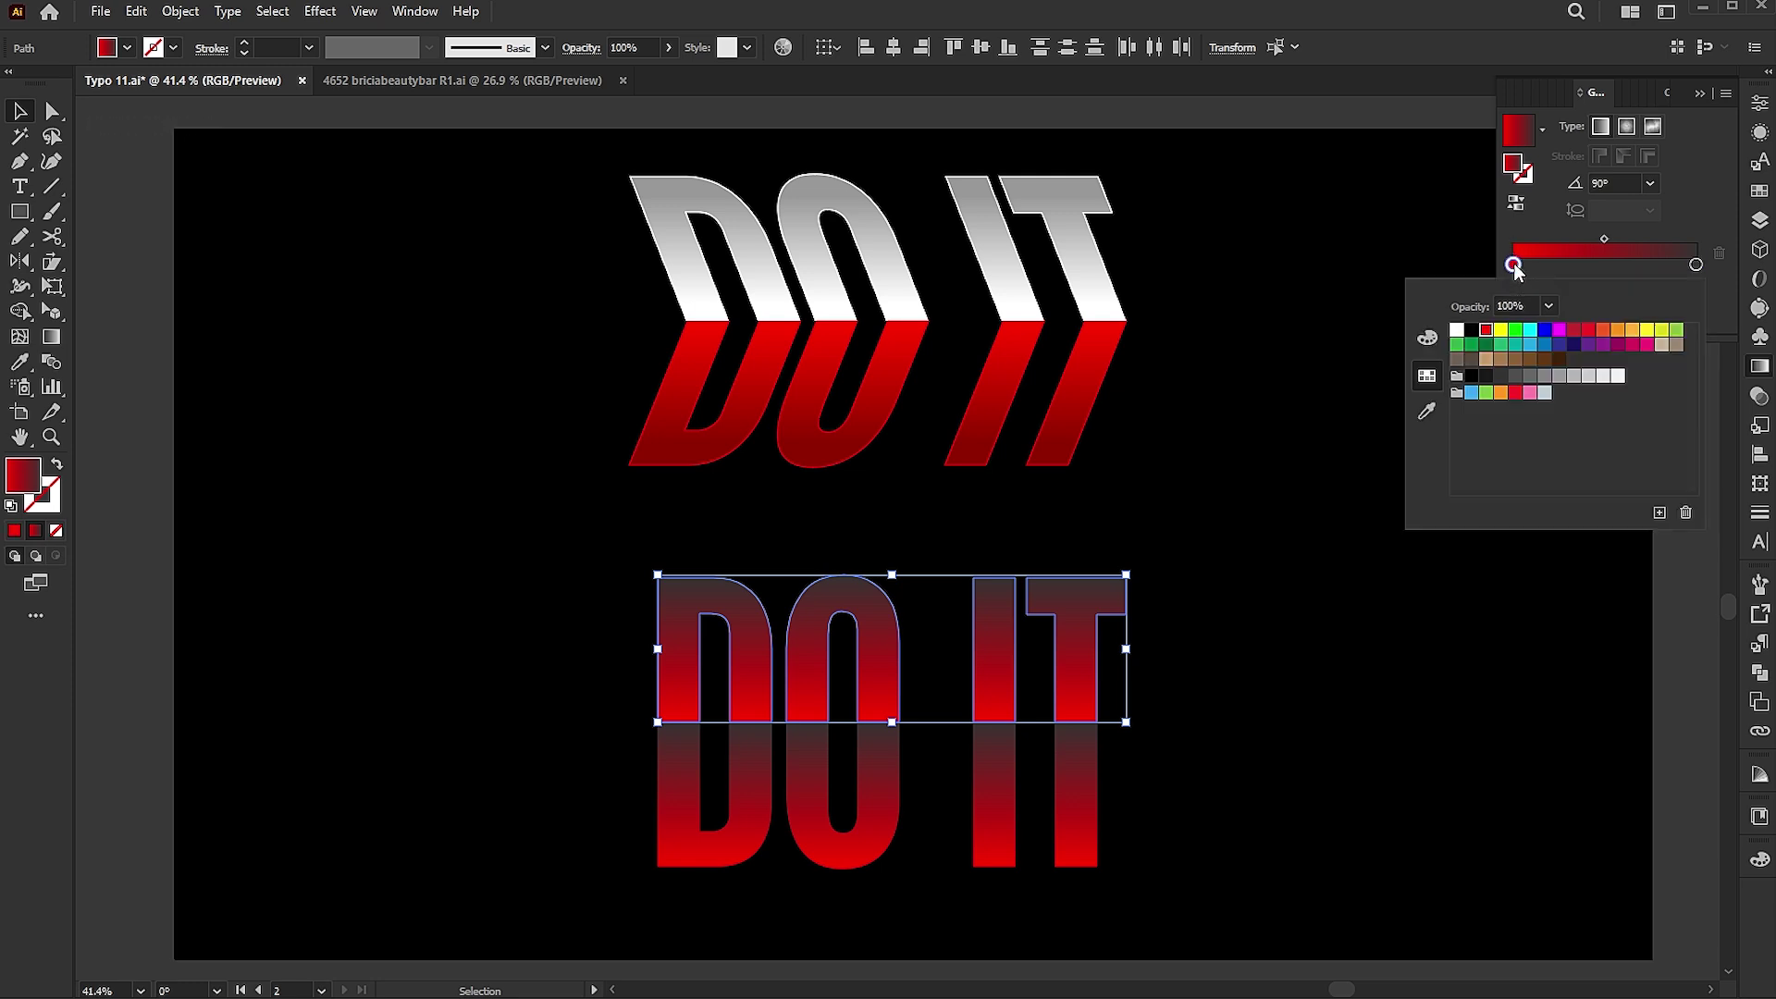
{"action": "left_click", "coordinate": [1457, 331]}
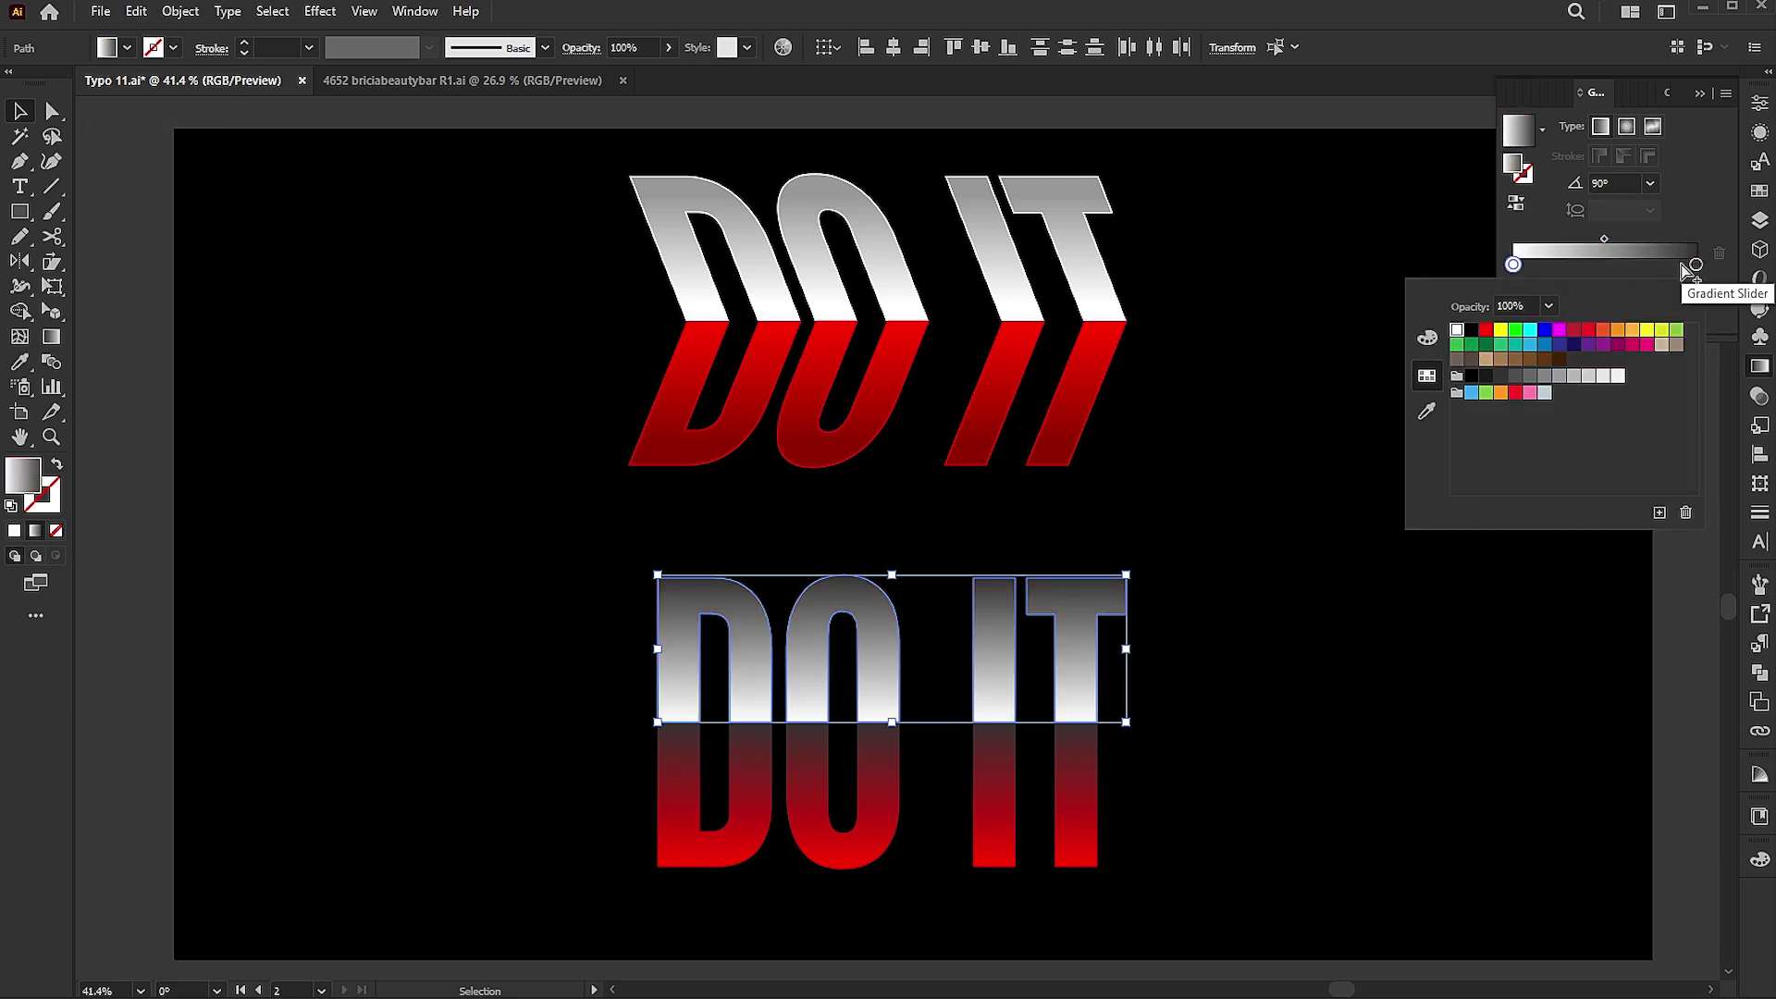
{"action": "left_click", "coordinate": [1515, 203]}
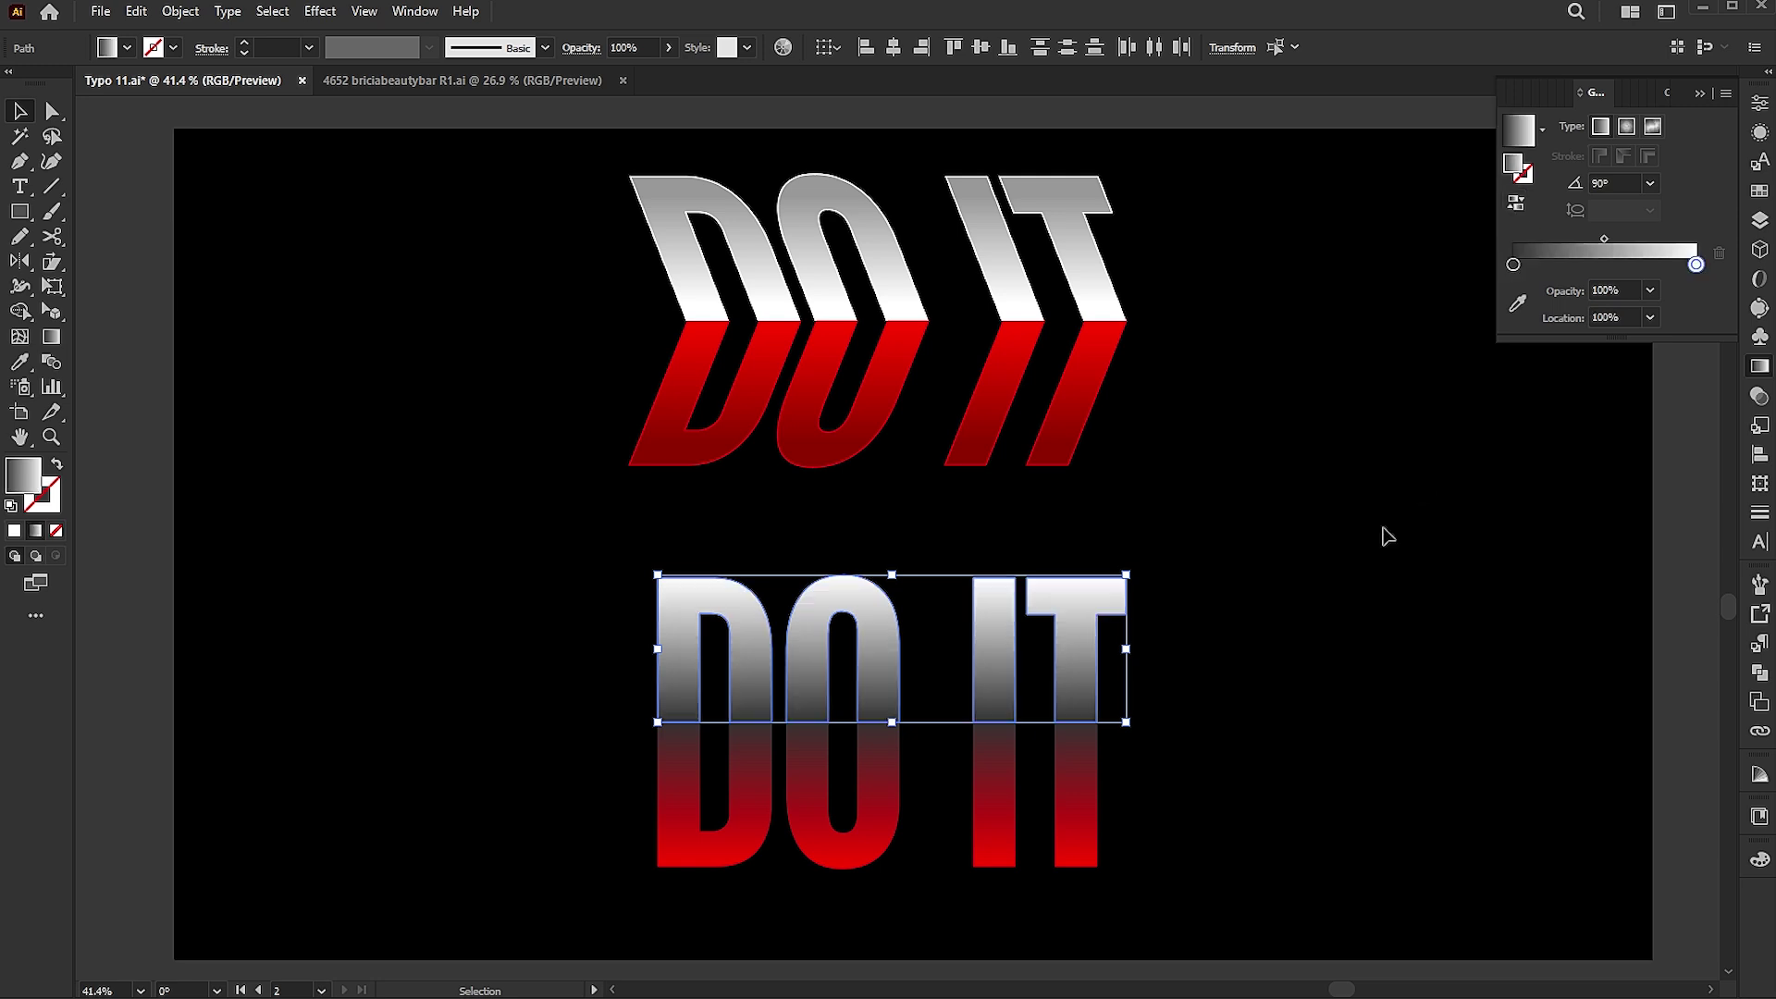
- Shear the upper half of the bottom DO IT so it slants rightward
{"action": "left_click", "coordinate": [1357, 595]}
{"action": "left_click_drag", "start_coordinate": [1136, 608], "coordinate": [749, 678]}
{"action": "left_click", "coordinate": [52, 264]}
{"action": "left_click_drag", "start_coordinate": [810, 776], "coordinate": [771, 783]}
- Shear the red lower half of the bottom DO IT the opposite way, forming chevrons
{"action": "key", "text": "v"}
{"action": "left_click_drag", "start_coordinate": [1235, 752], "coordinate": [673, 819]}
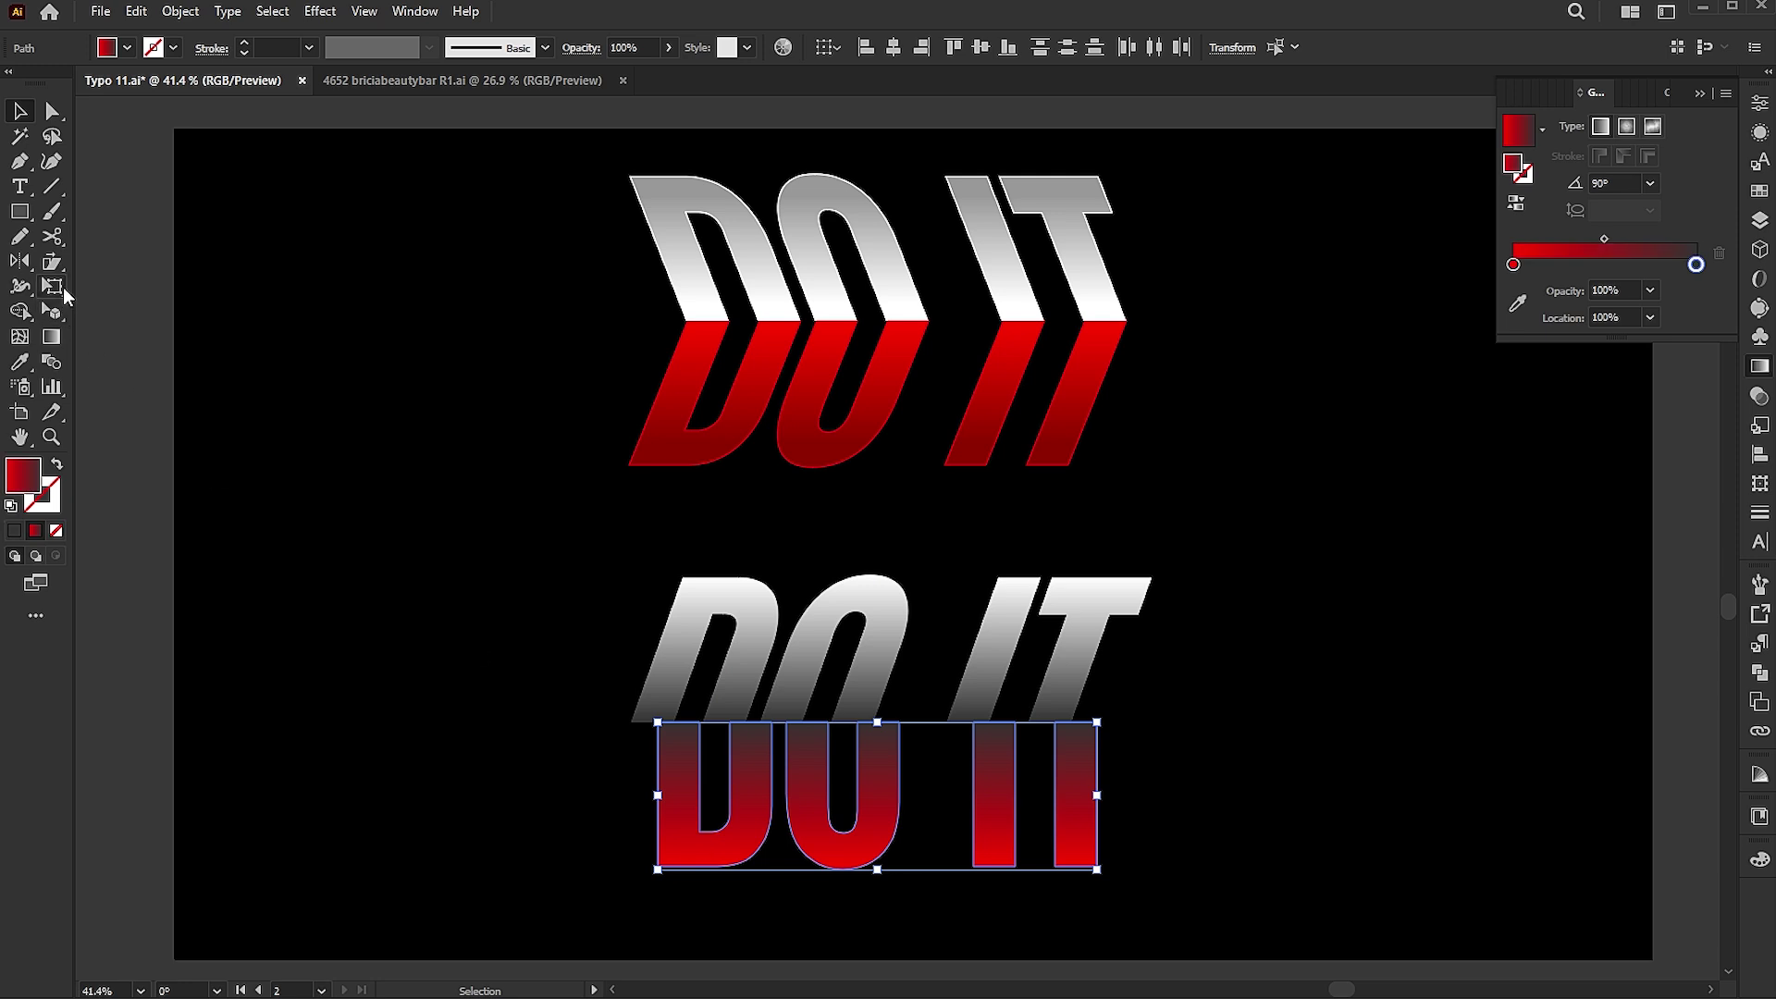
{"action": "left_click", "coordinate": [54, 262]}
{"action": "left_click_drag", "start_coordinate": [992, 550], "coordinate": [910, 565]}
- Group all pieces of the bottom DO IT together
{"action": "key", "text": "v"}
{"action": "left_click", "coordinate": [1255, 747]}
{"action": "left_click_drag", "start_coordinate": [1293, 558], "coordinate": [638, 744]}
{"action": "right_click", "coordinate": [732, 642]}
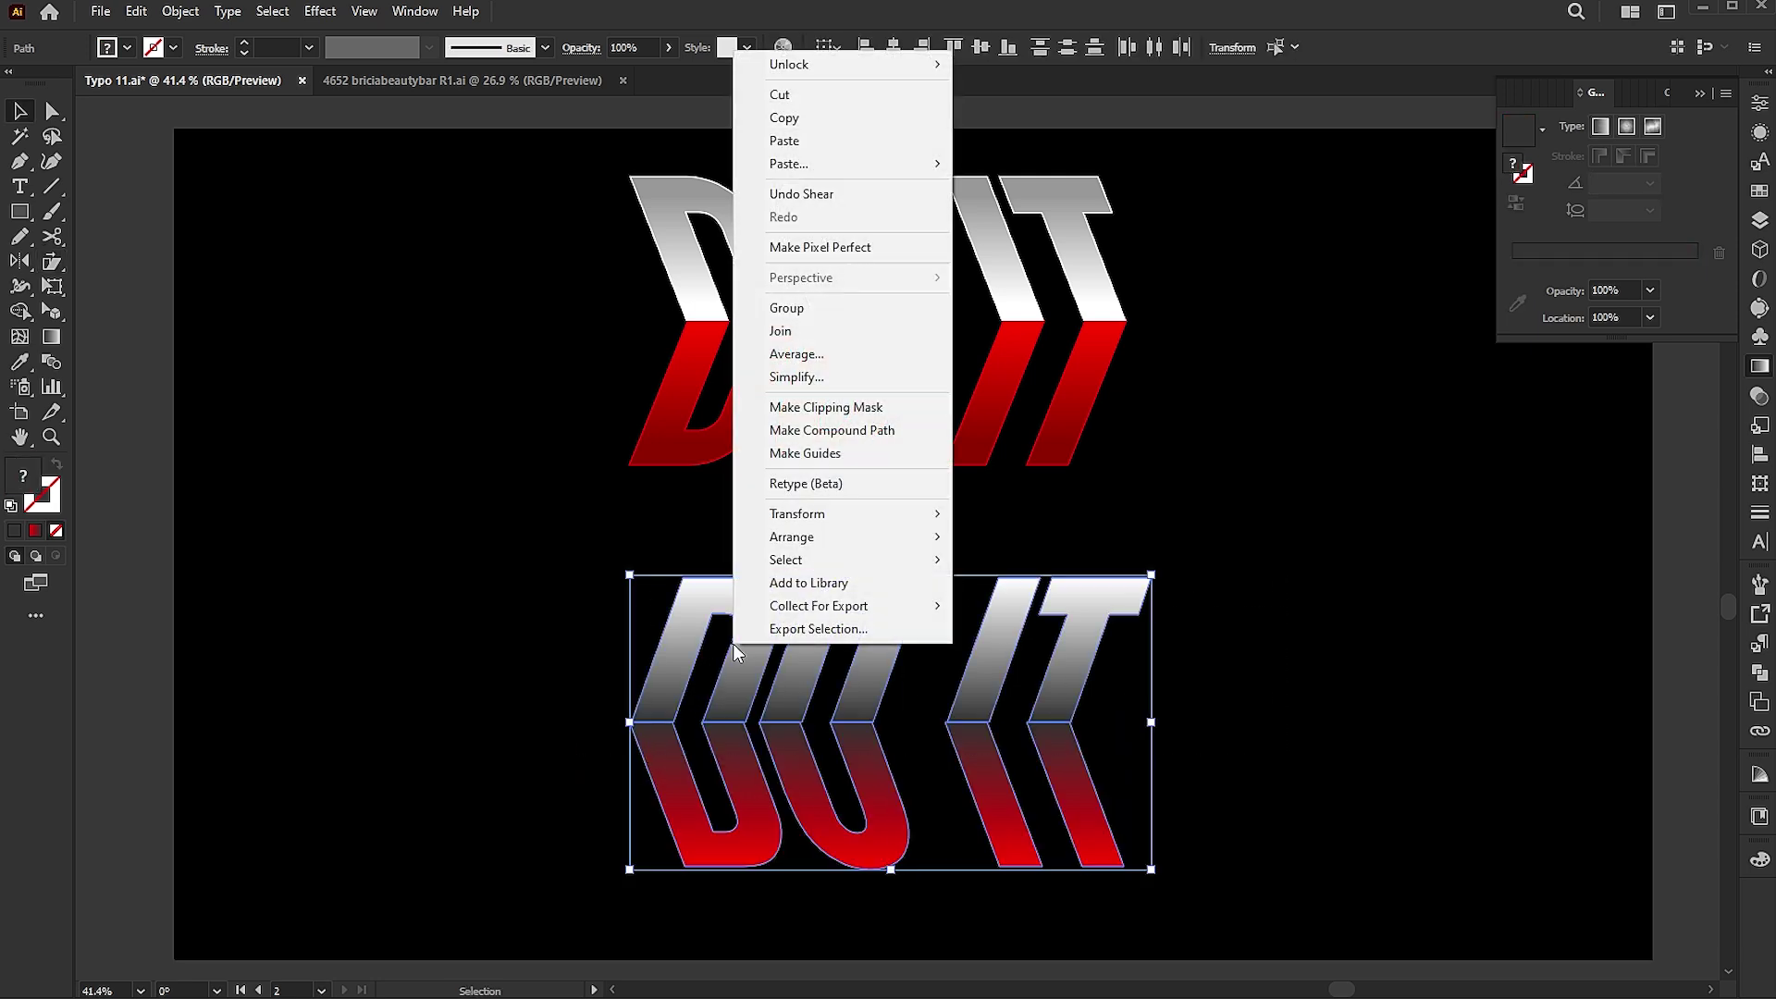
{"action": "left_click", "coordinate": [786, 308]}
- Group all pieces of the top DO IT together
{"action": "left_click_drag", "start_coordinate": [1300, 238], "coordinate": [760, 304]}
{"action": "right_click", "coordinate": [764, 289]}
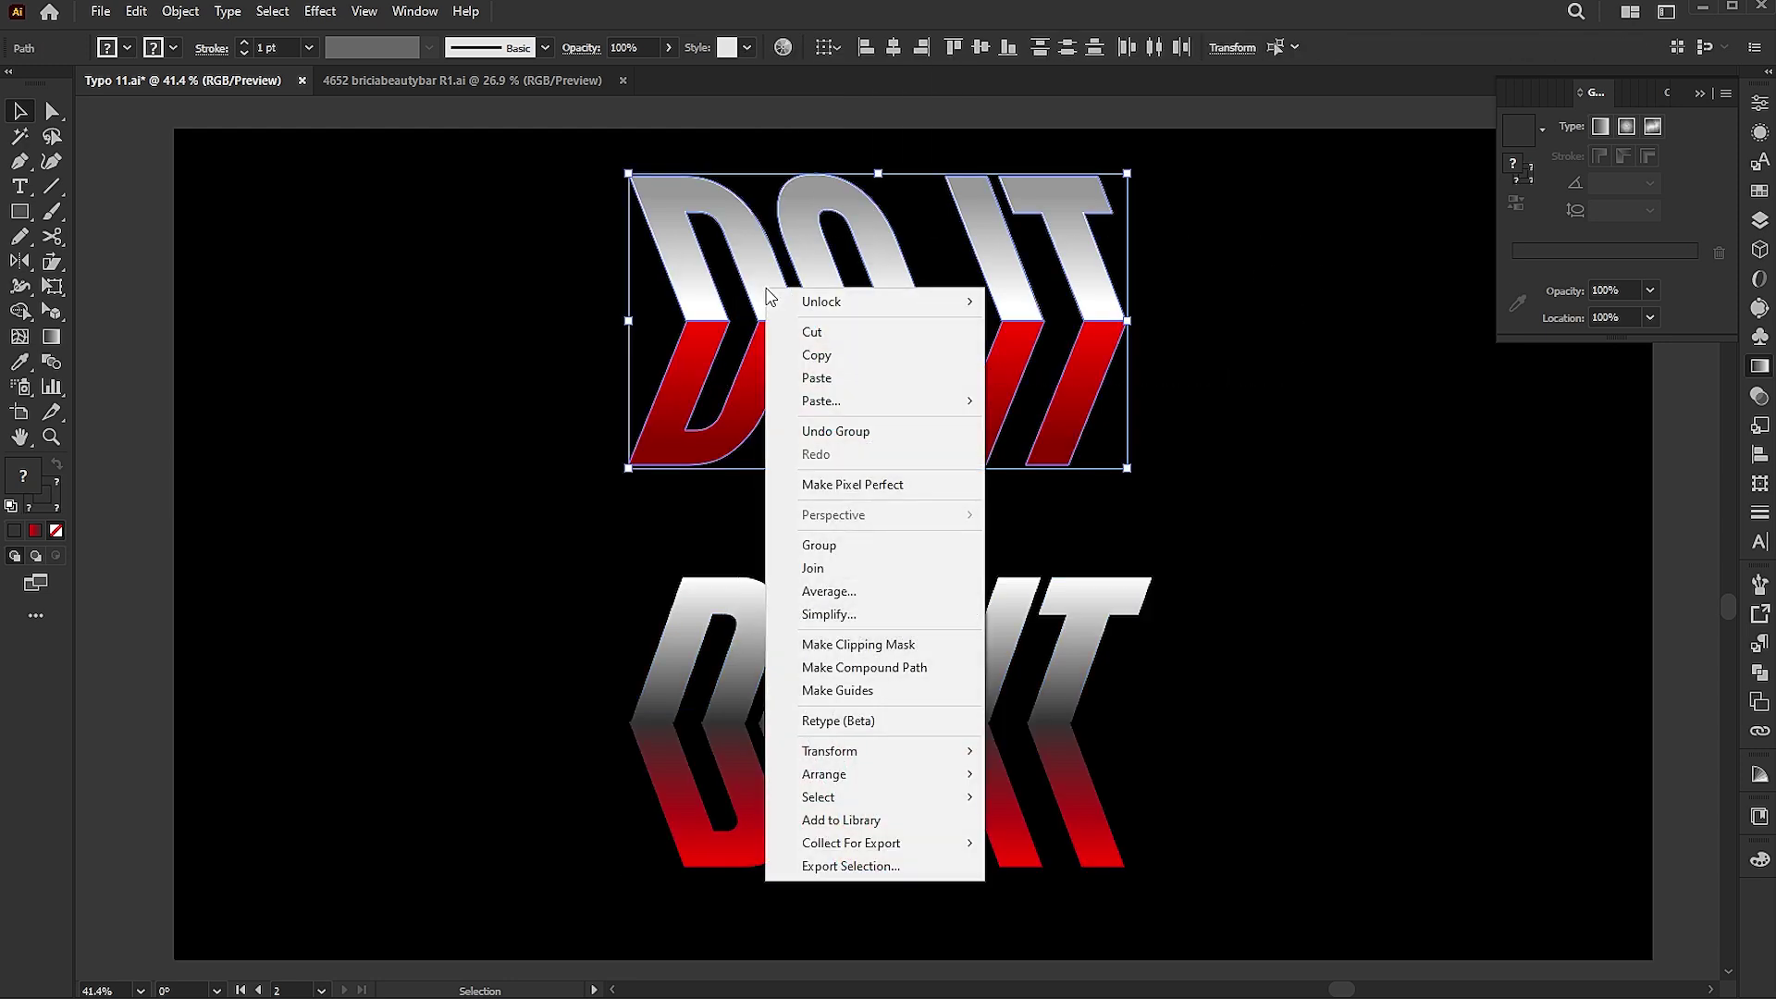
{"action": "left_click", "coordinate": [832, 544]}
{"action": "left_click", "coordinate": [1268, 487]}
- Bring the upper DO IT group to the front
{"action": "right_click", "coordinate": [1082, 268]}
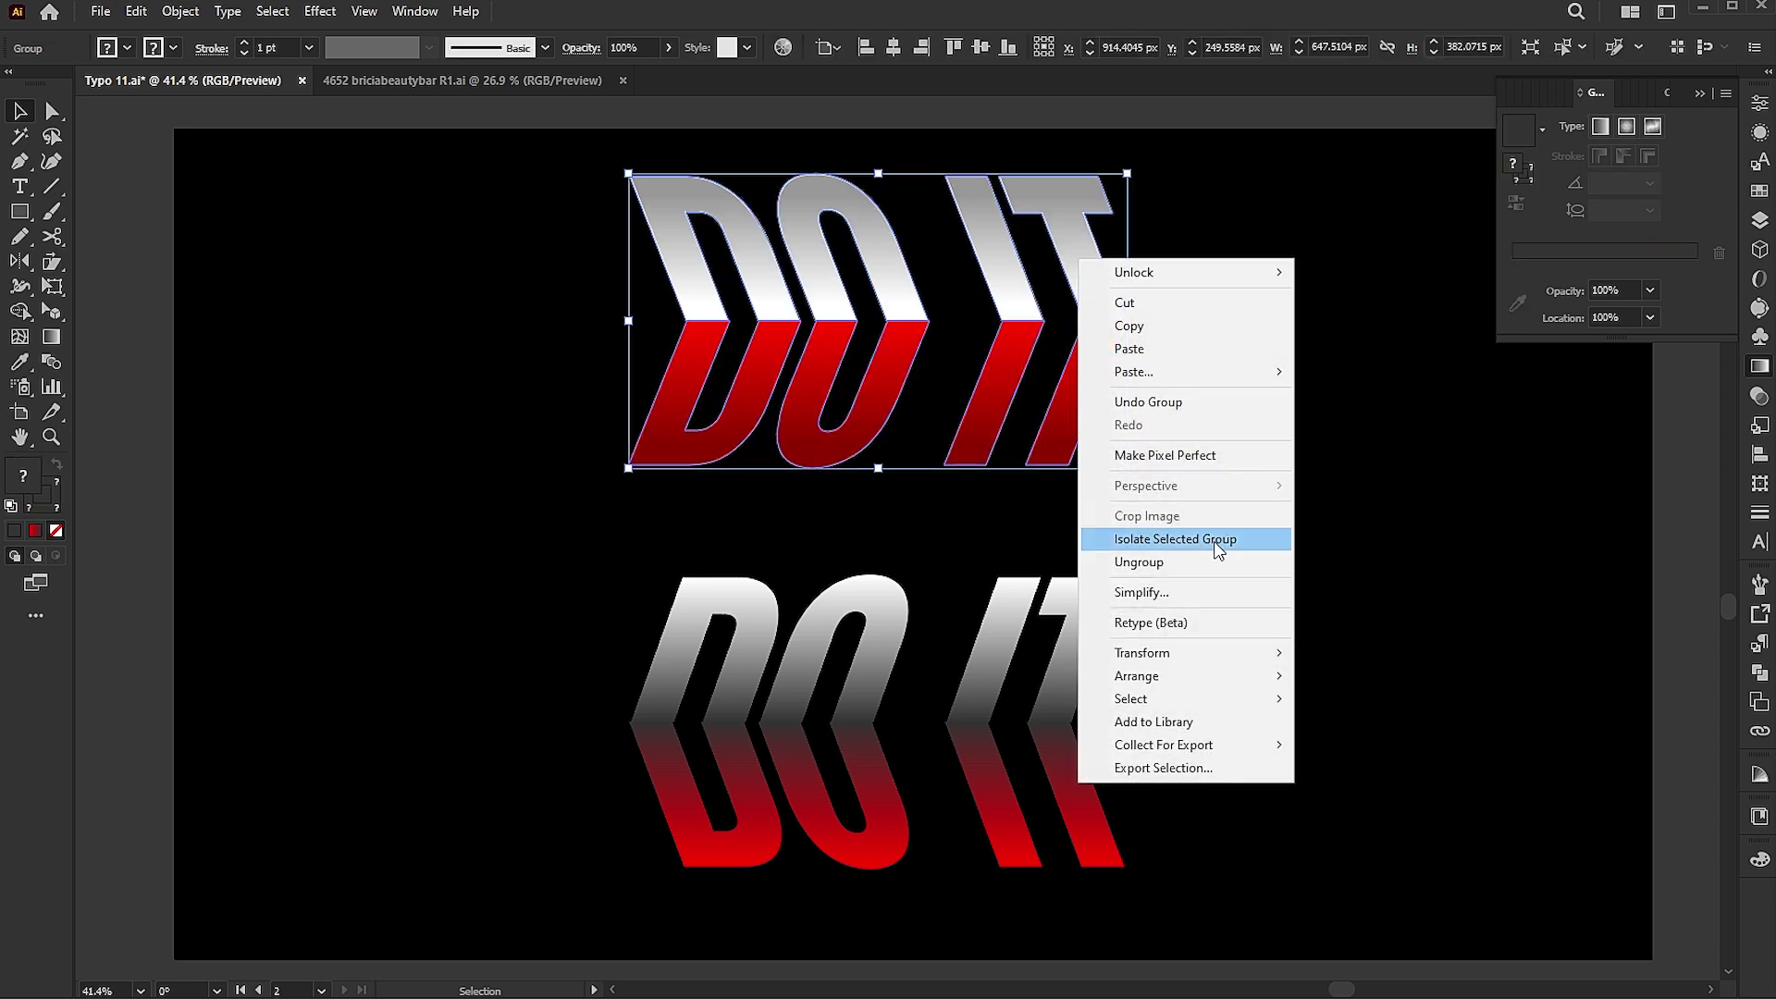
{"action": "mouse_move", "coordinate": [1156, 666]}
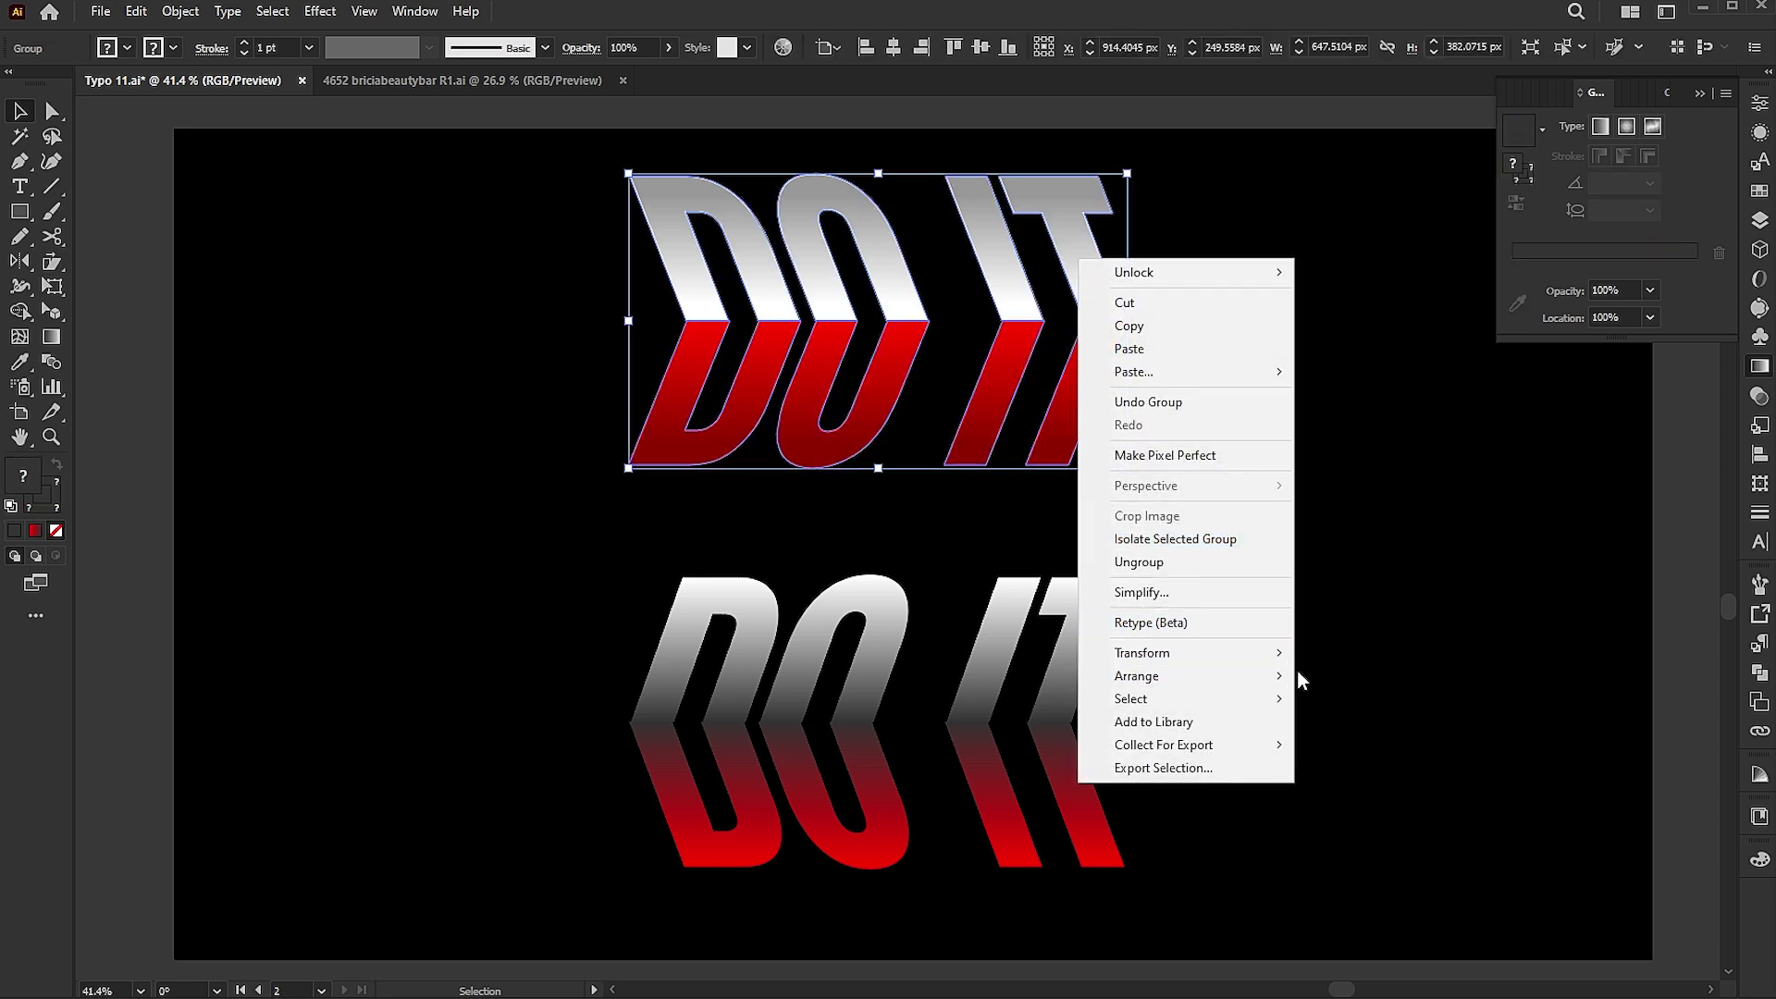
{"action": "left_click", "coordinate": [1365, 676]}
- Align both DO IT groups on their vertical centres, then shift one about 50 px right
{"action": "left_click_drag", "start_coordinate": [1329, 243], "coordinate": [740, 756]}
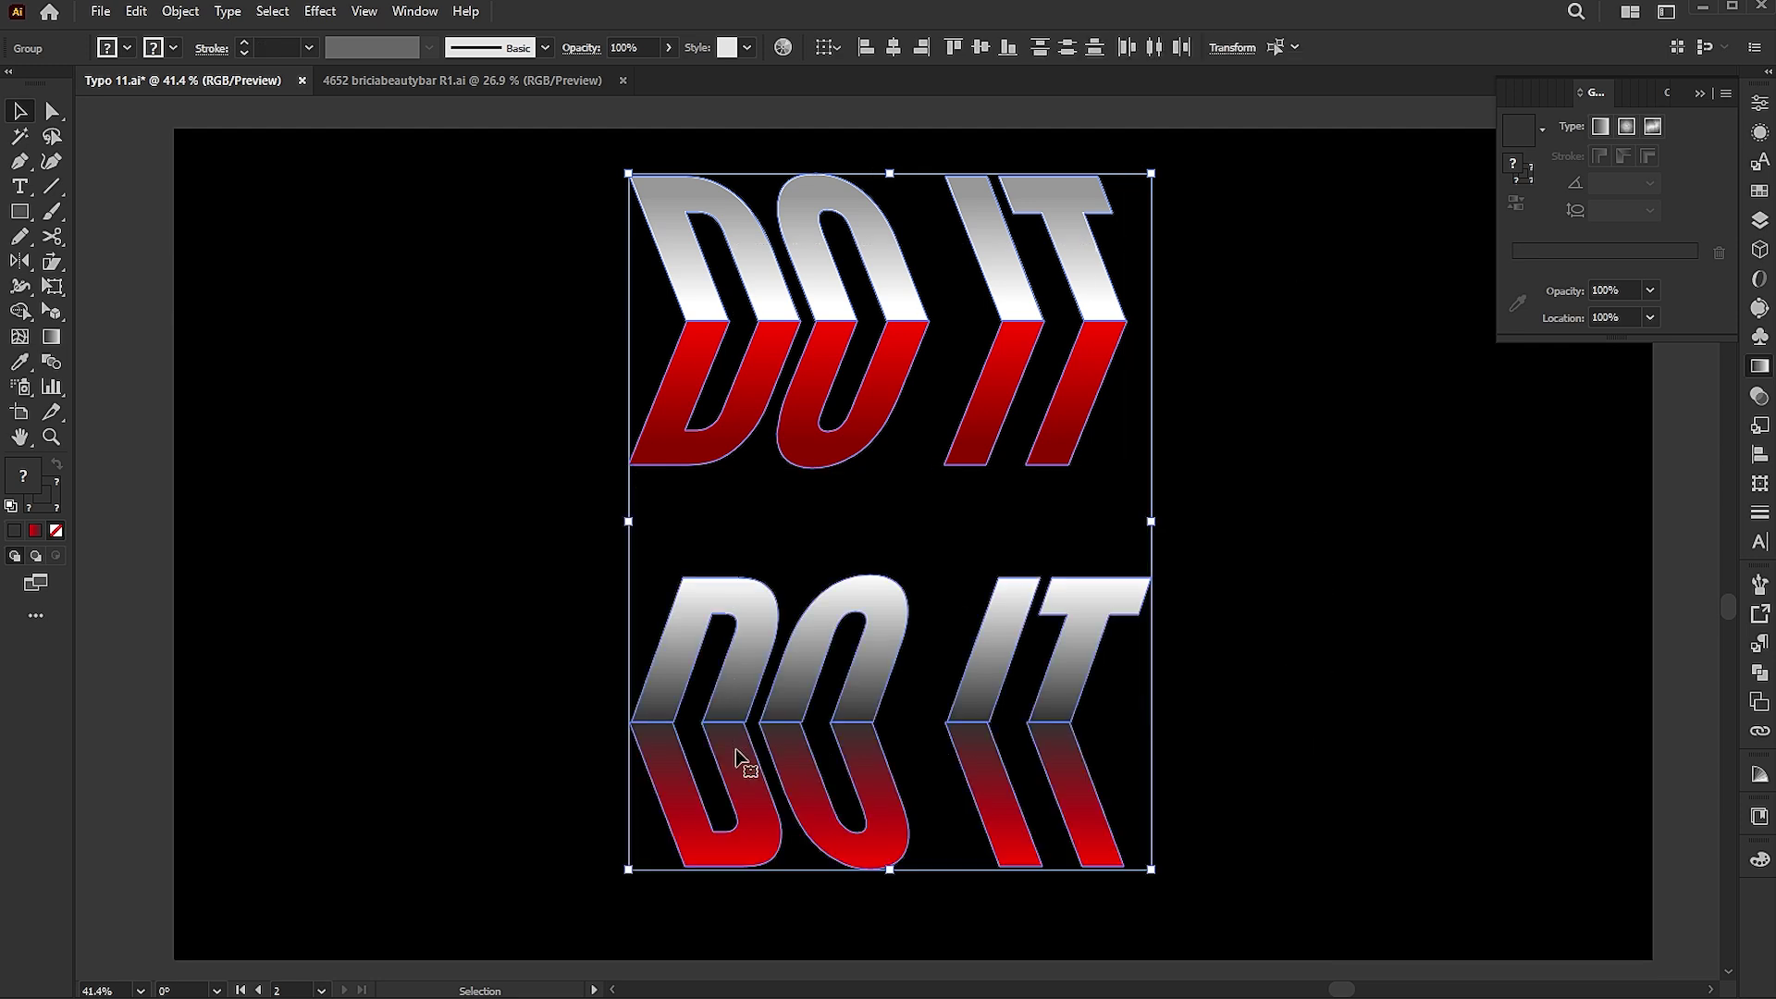
{"action": "left_click", "coordinate": [986, 48]}
{"action": "left_click", "coordinate": [1252, 488]}
{"action": "left_click_drag", "start_coordinate": [1109, 498], "coordinate": [1147, 497]}
- Set the back DO IT copy to 50% opacity
{"action": "key", "text": "ctrl+shift+a"}
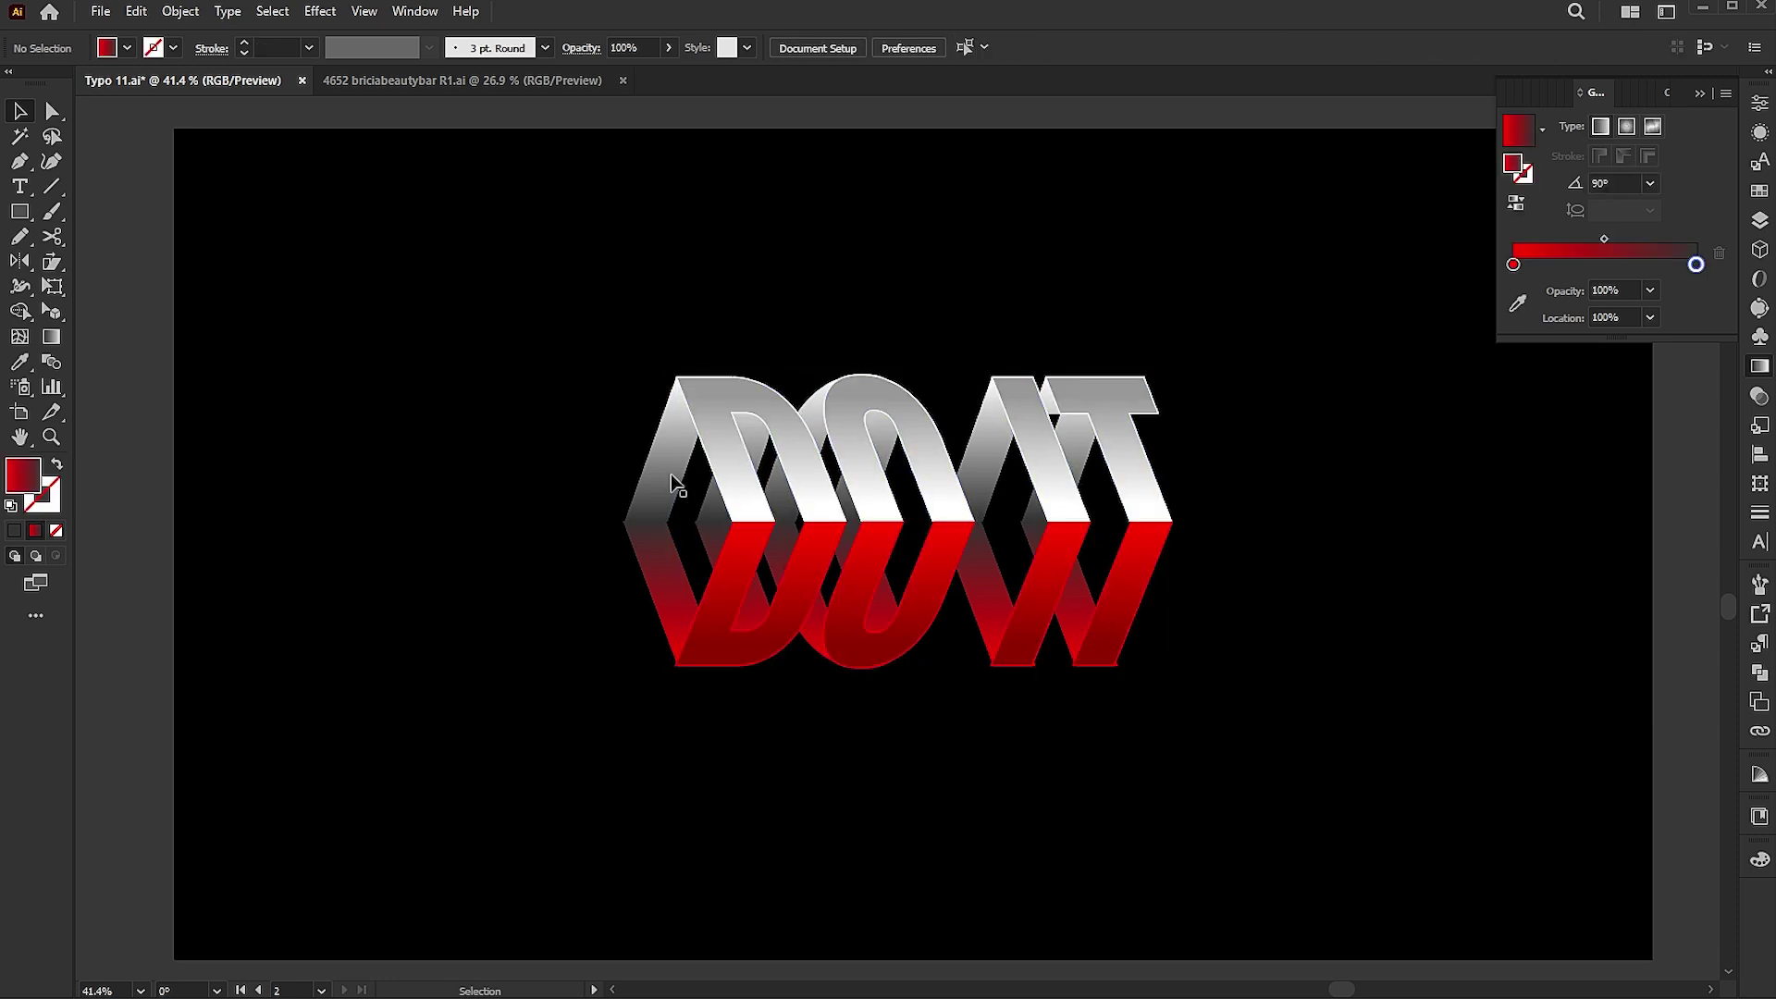
{"action": "left_click", "coordinate": [672, 481]}
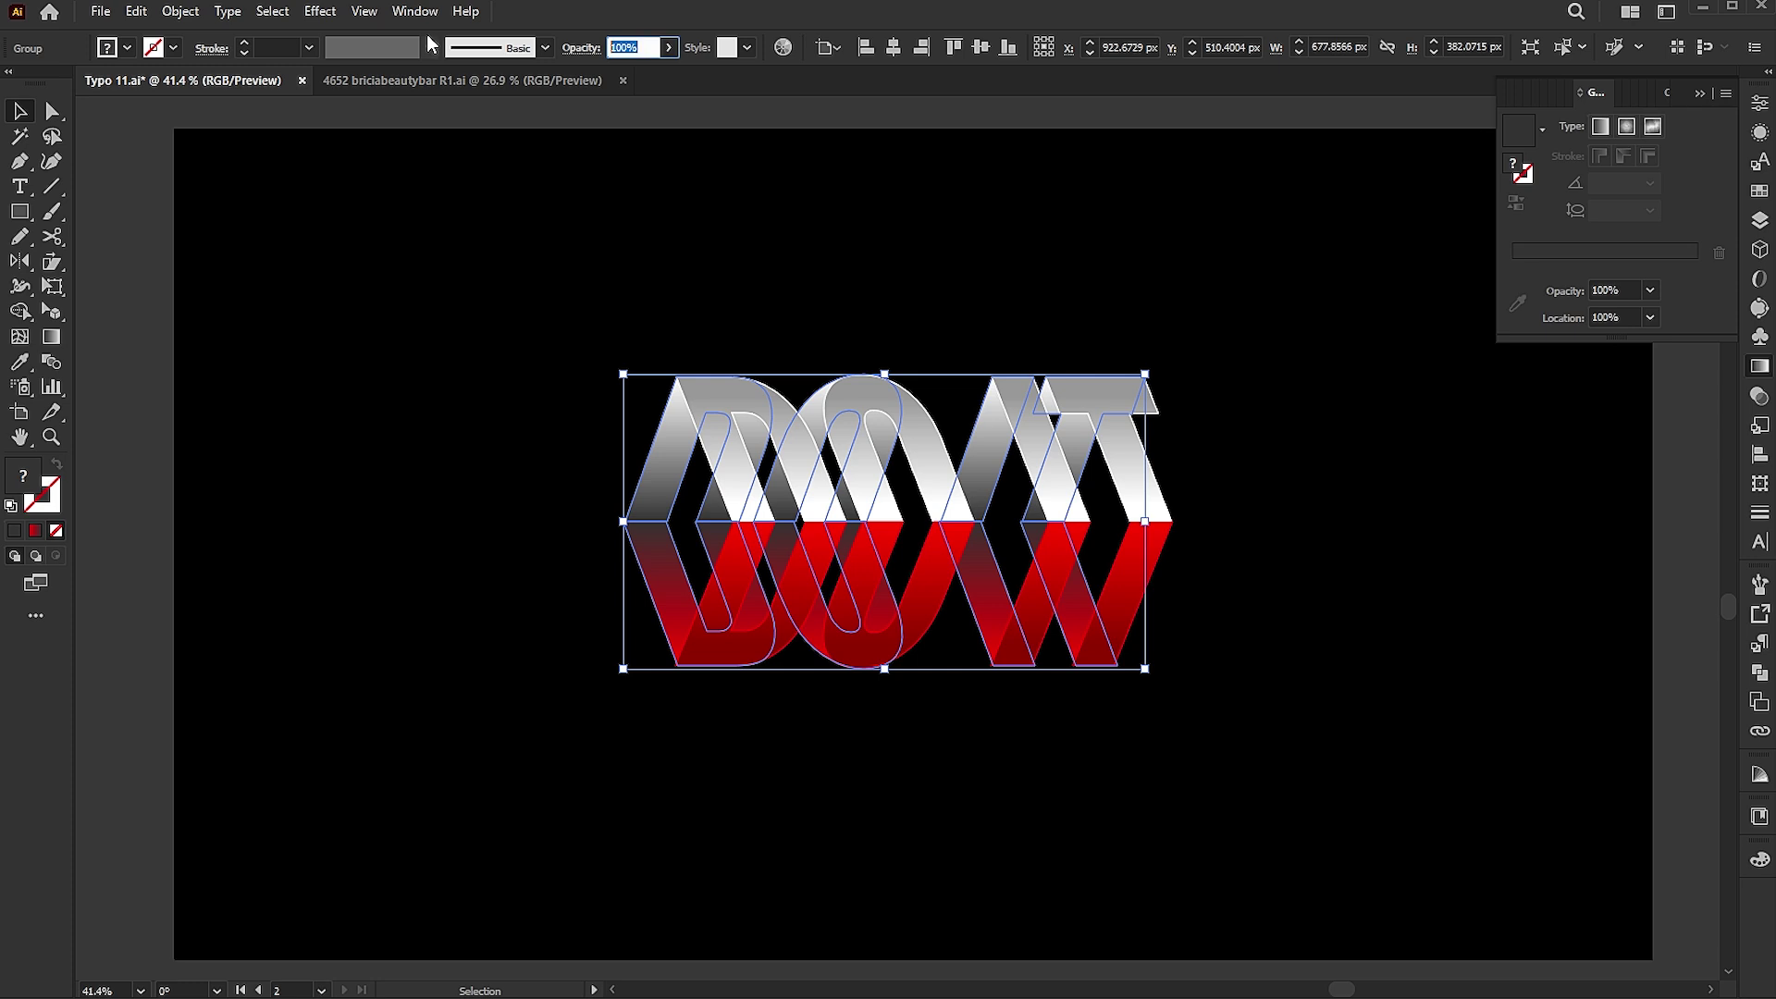
{"action": "type", "text": "50"}
{"action": "key", "text": "Return"}
{"action": "left_click", "coordinate": [588, 208]}
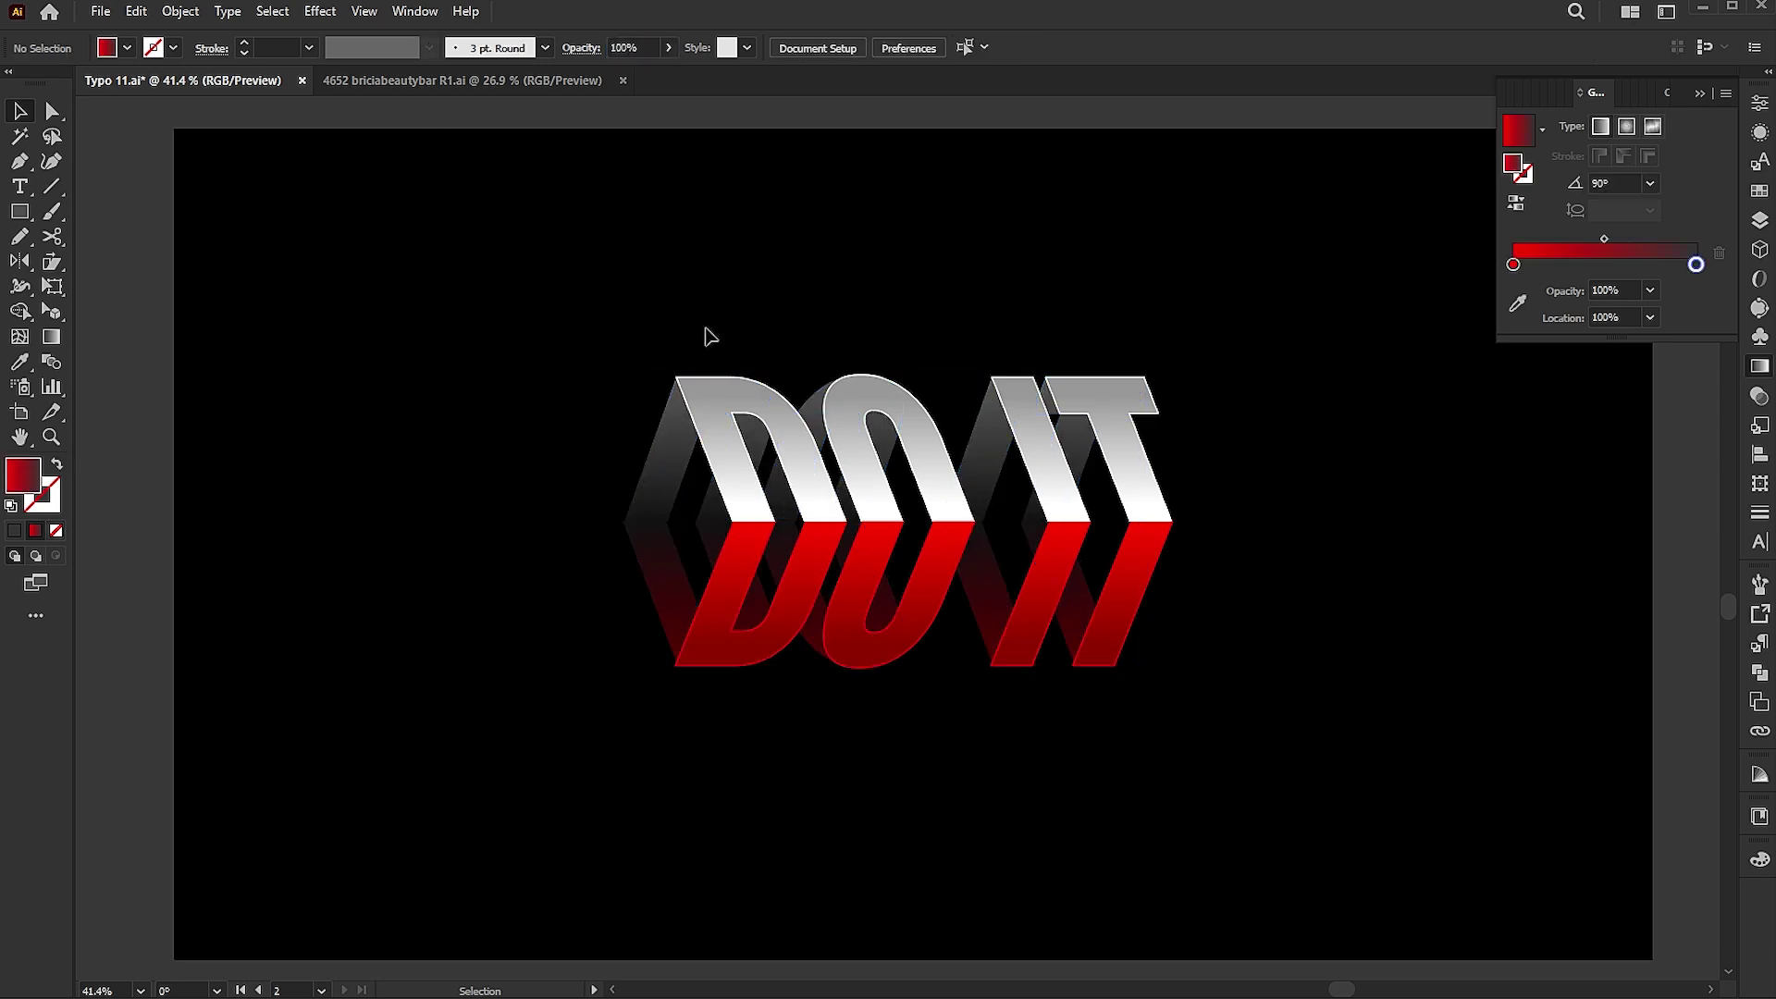
- Give all letter paths inside the front DO IT group a 0.75 pt stroke
{"action": "left_click", "coordinate": [727, 392]}
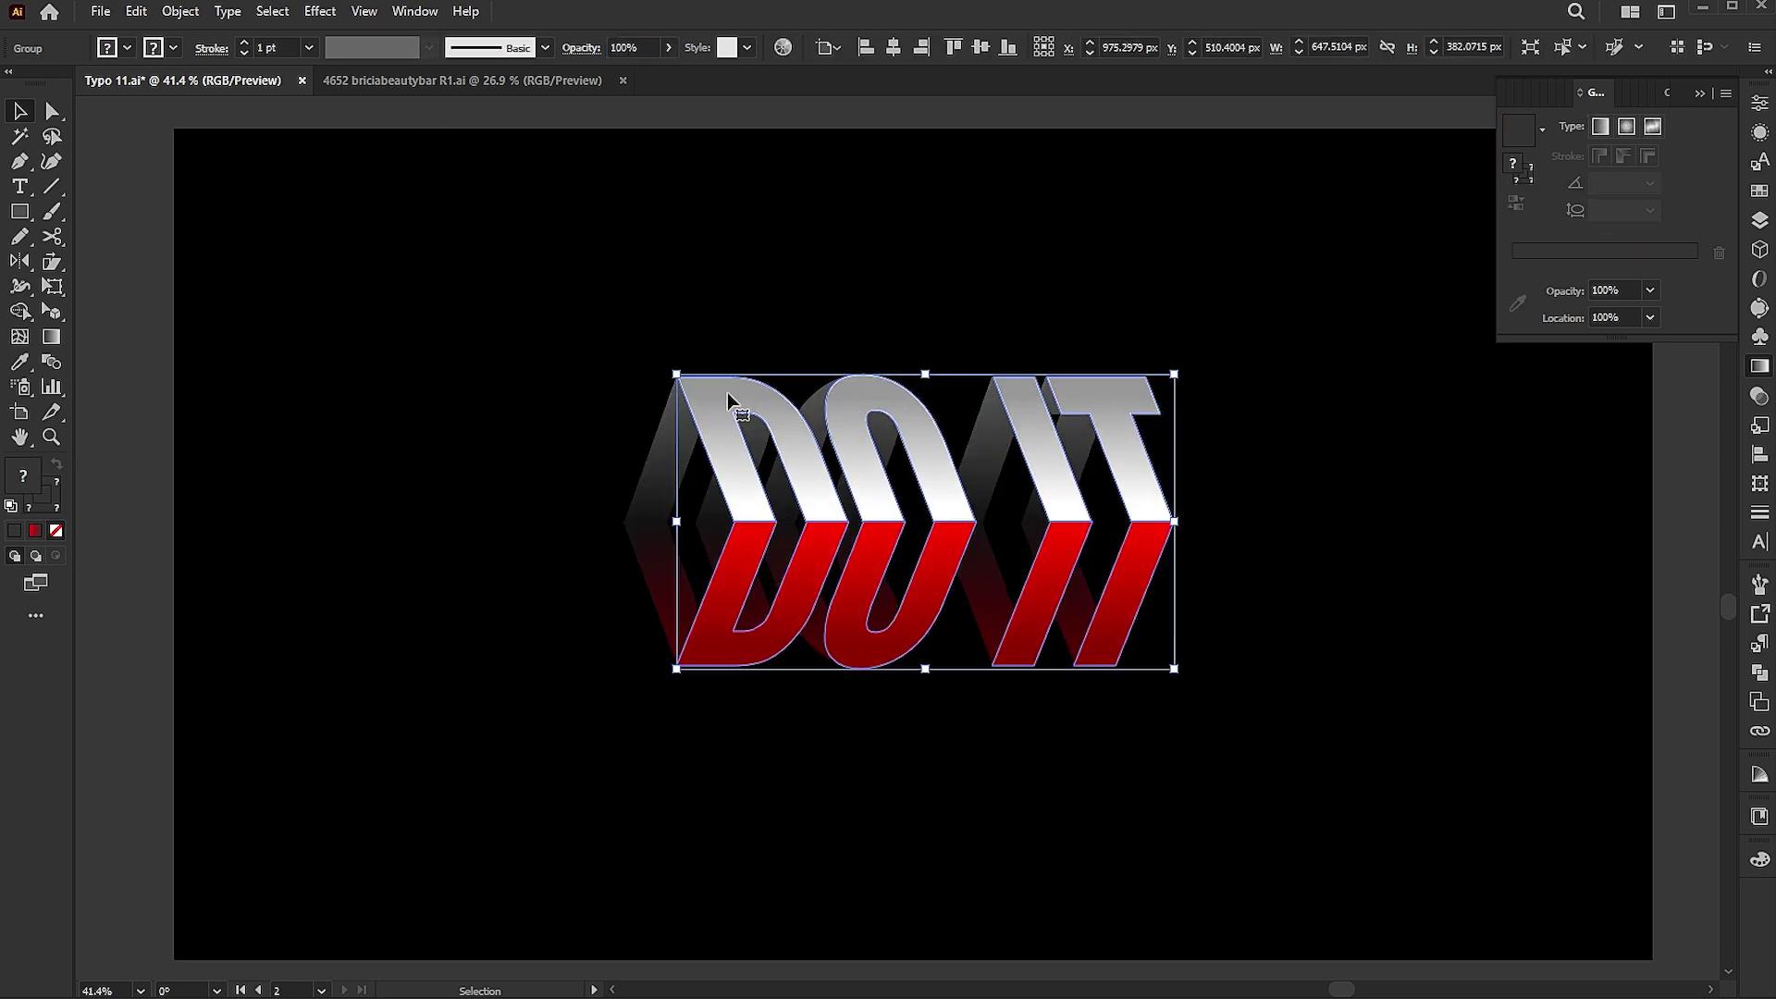
{"action": "left_click", "coordinate": [777, 308]}
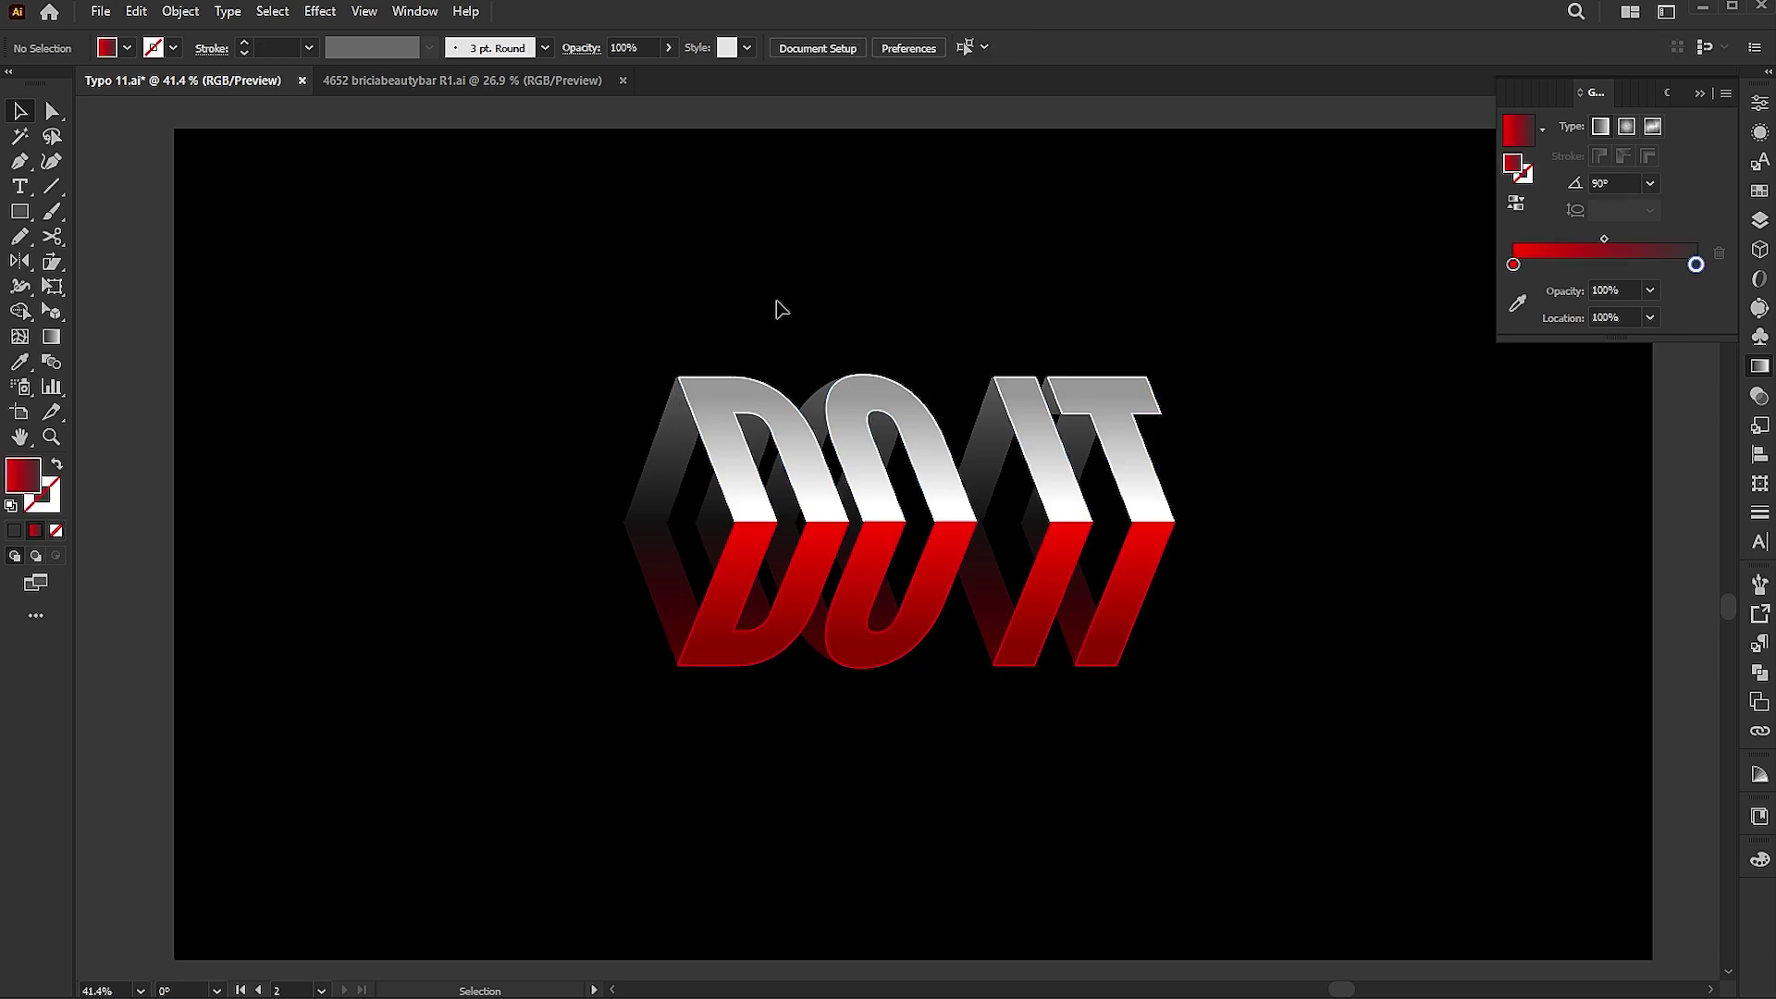
{"action": "left_click", "coordinate": [759, 400]}
{"action": "double_click", "coordinate": [758, 403]}
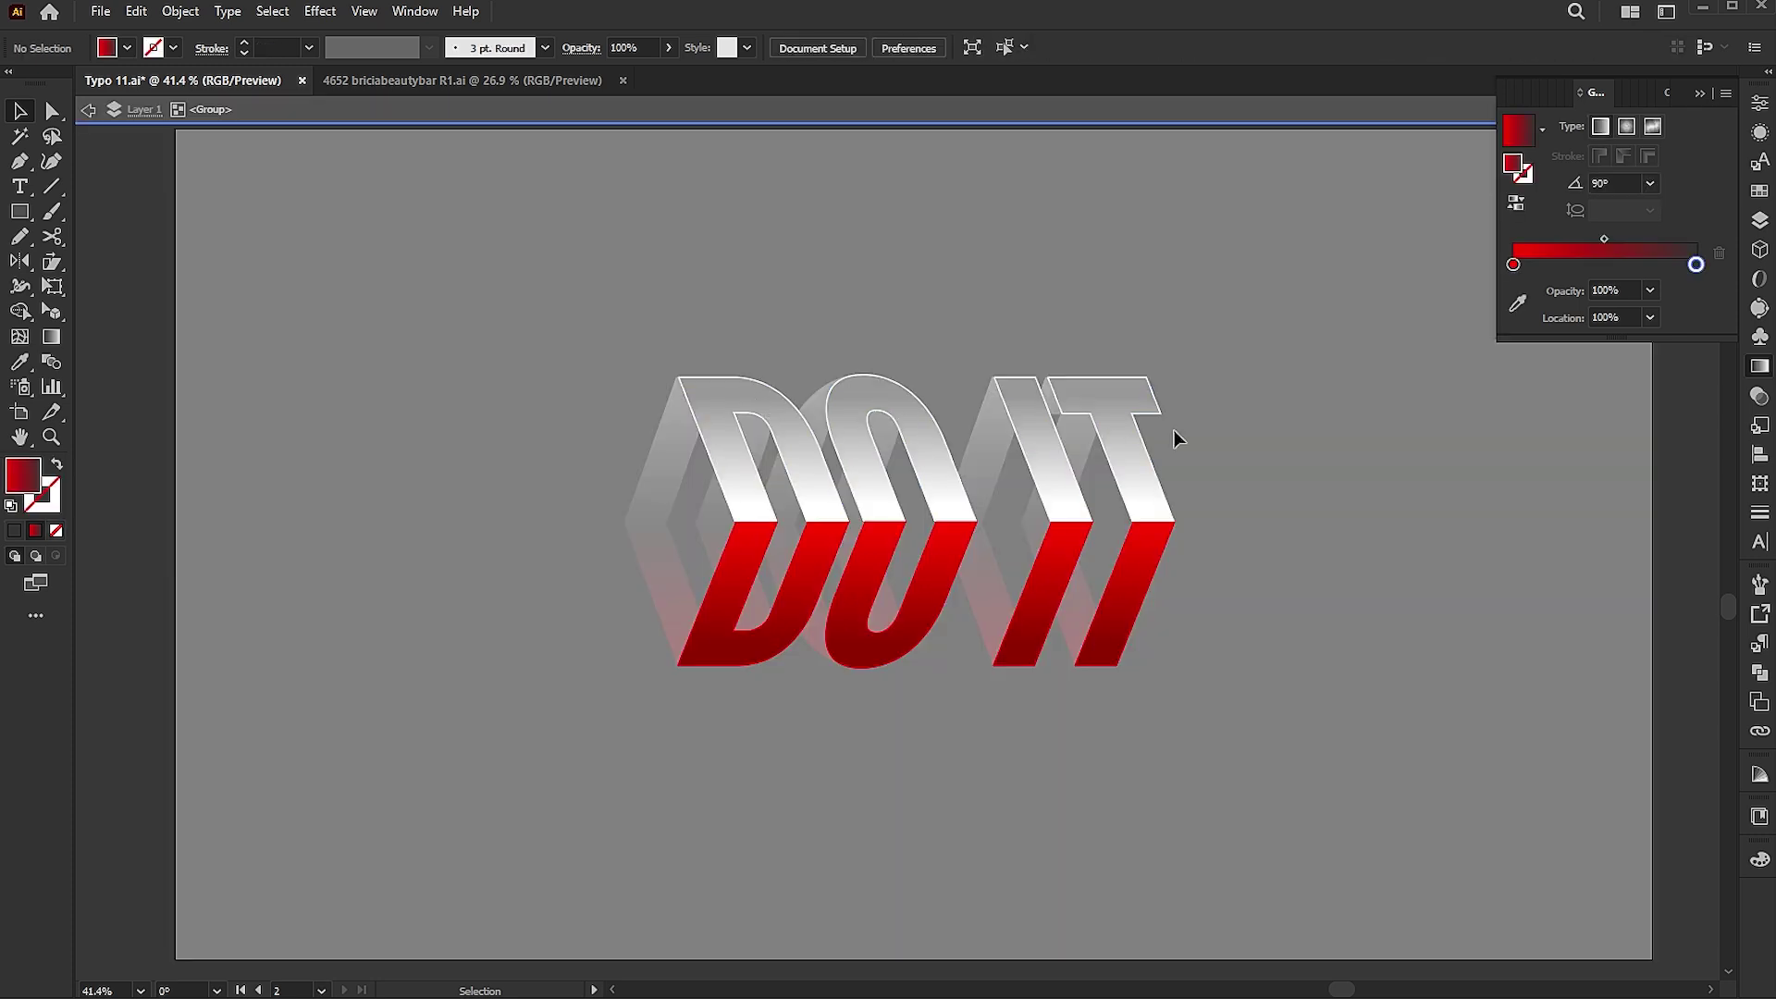
{"action": "key", "text": "ctrl+a"}
{"action": "left_click", "coordinate": [308, 47]}
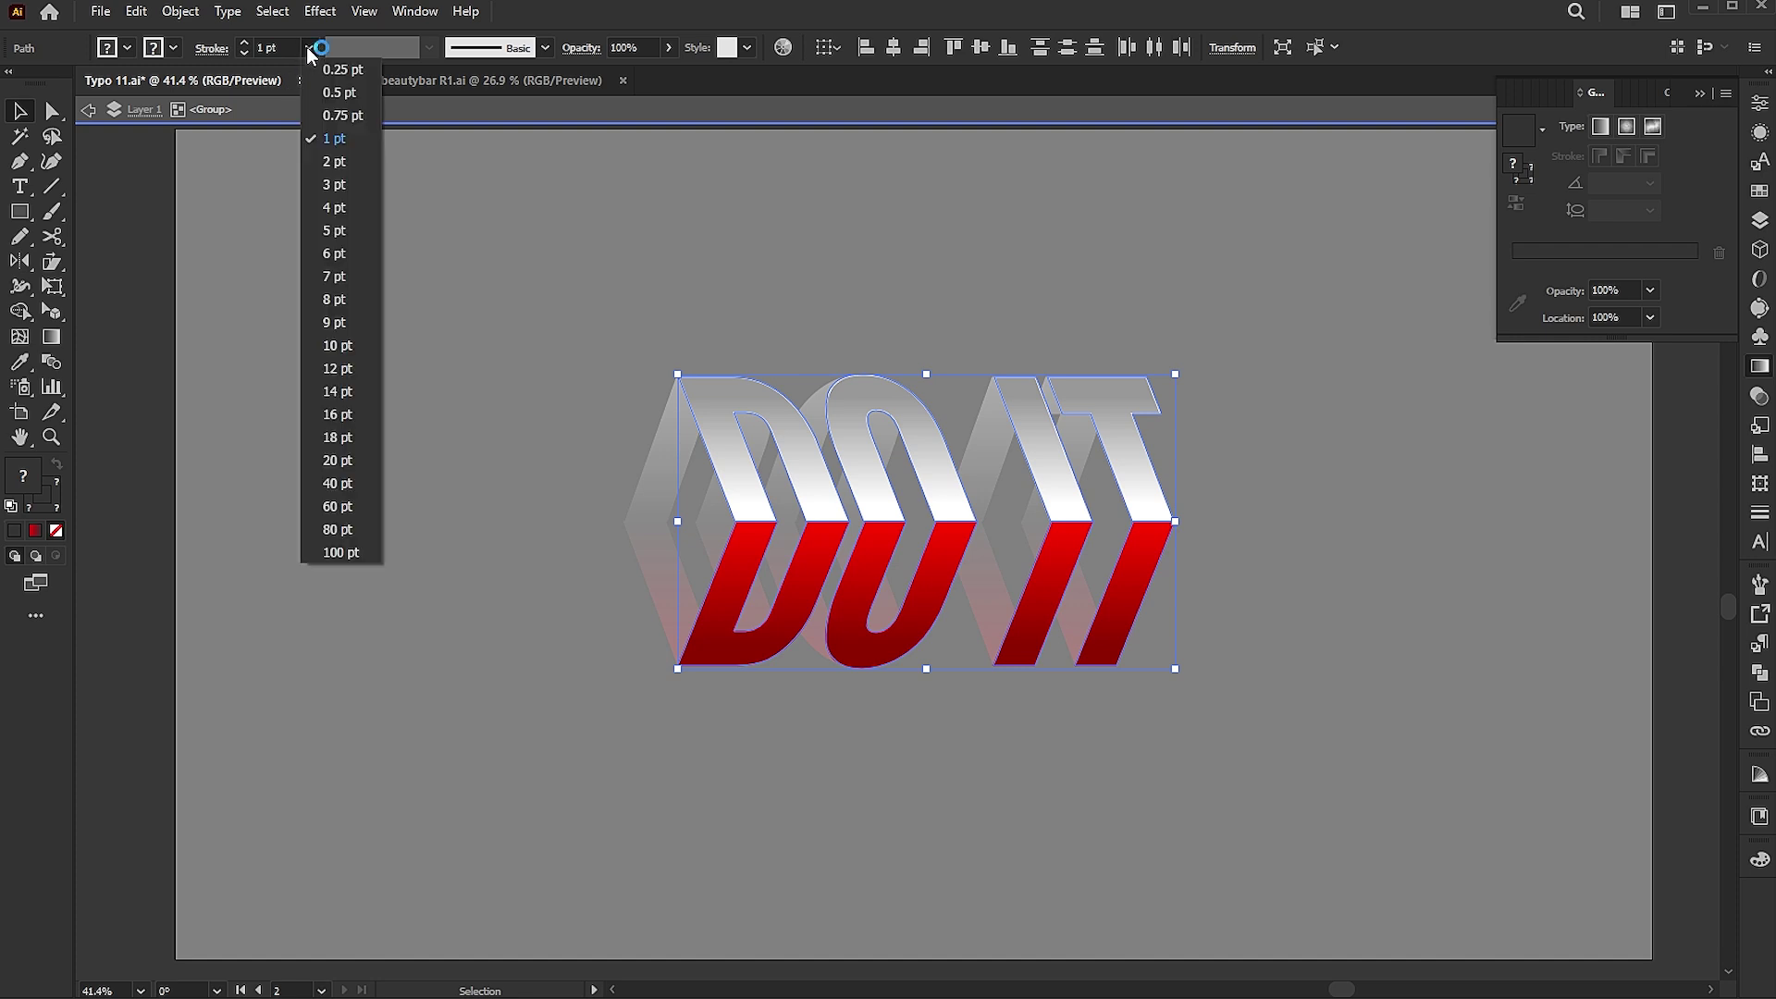
{"action": "left_click", "coordinate": [331, 115]}
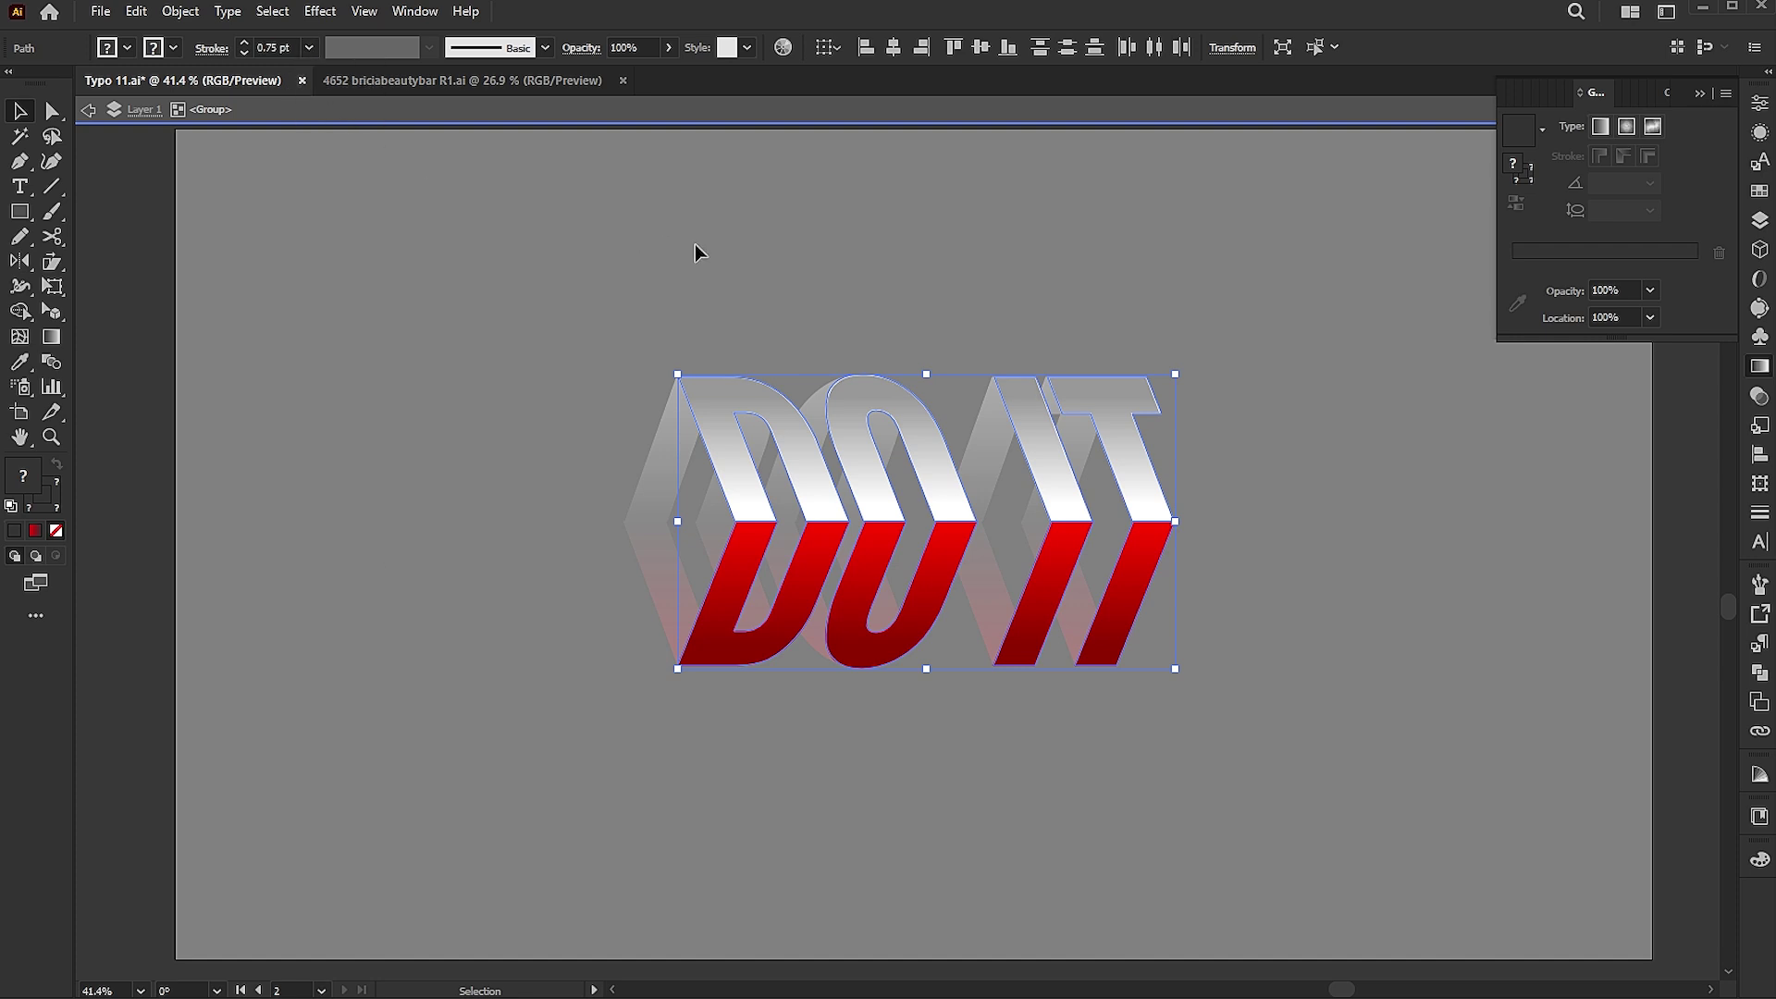
{"action": "double_click", "coordinate": [737, 261]}
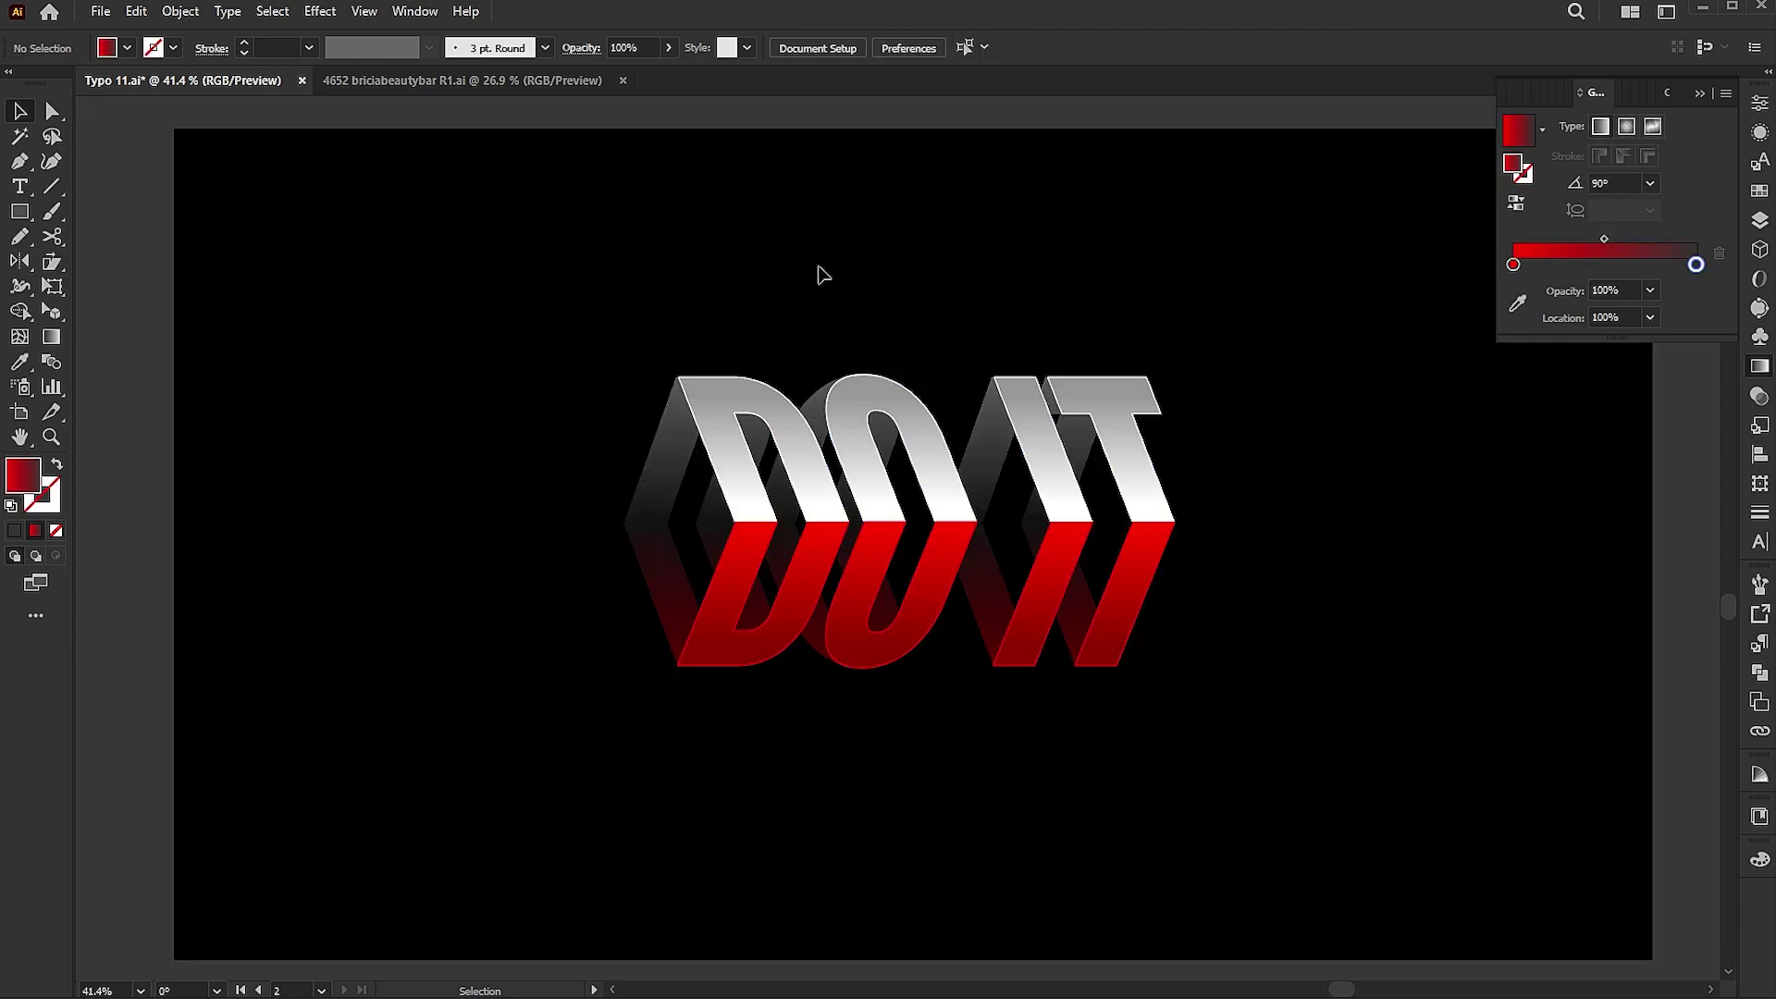
{"action": "left_click", "coordinate": [792, 409]}
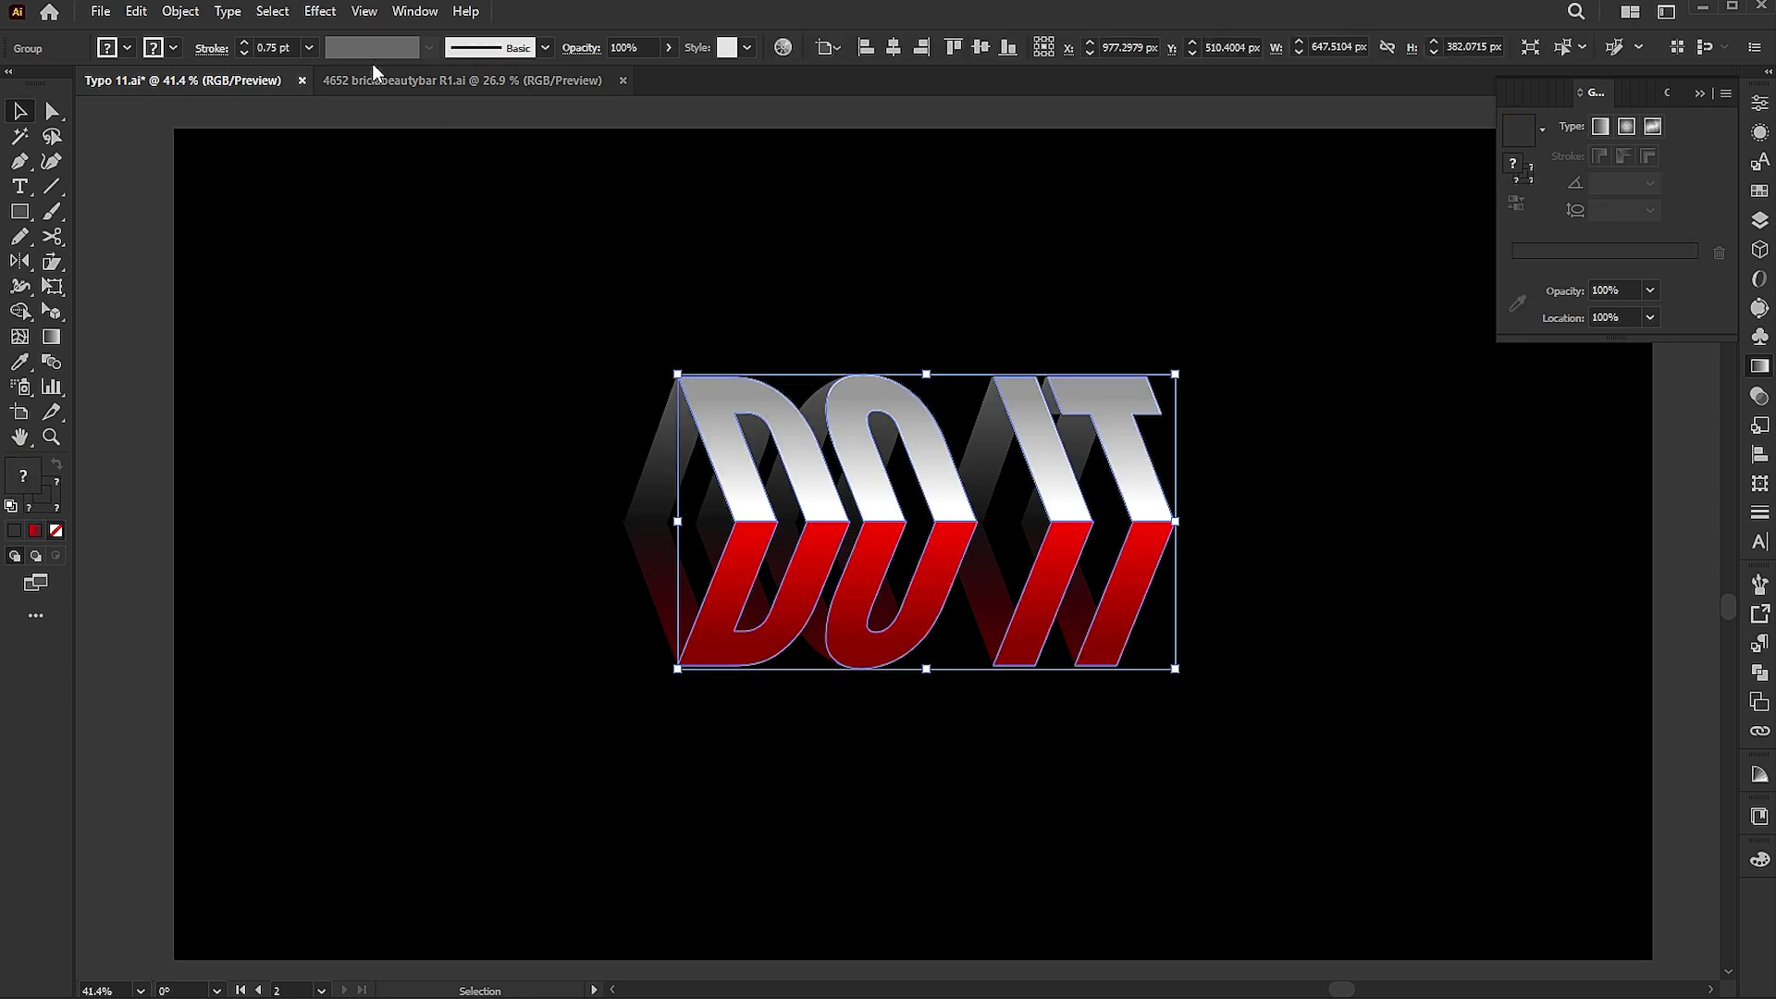
- Apply an Outer Glow (Screen, 30% opacity, 10 px blur) to the front DO IT group
{"action": "left_click", "coordinate": [335, 19]}
{"action": "mouse_move", "coordinate": [520, 248]}
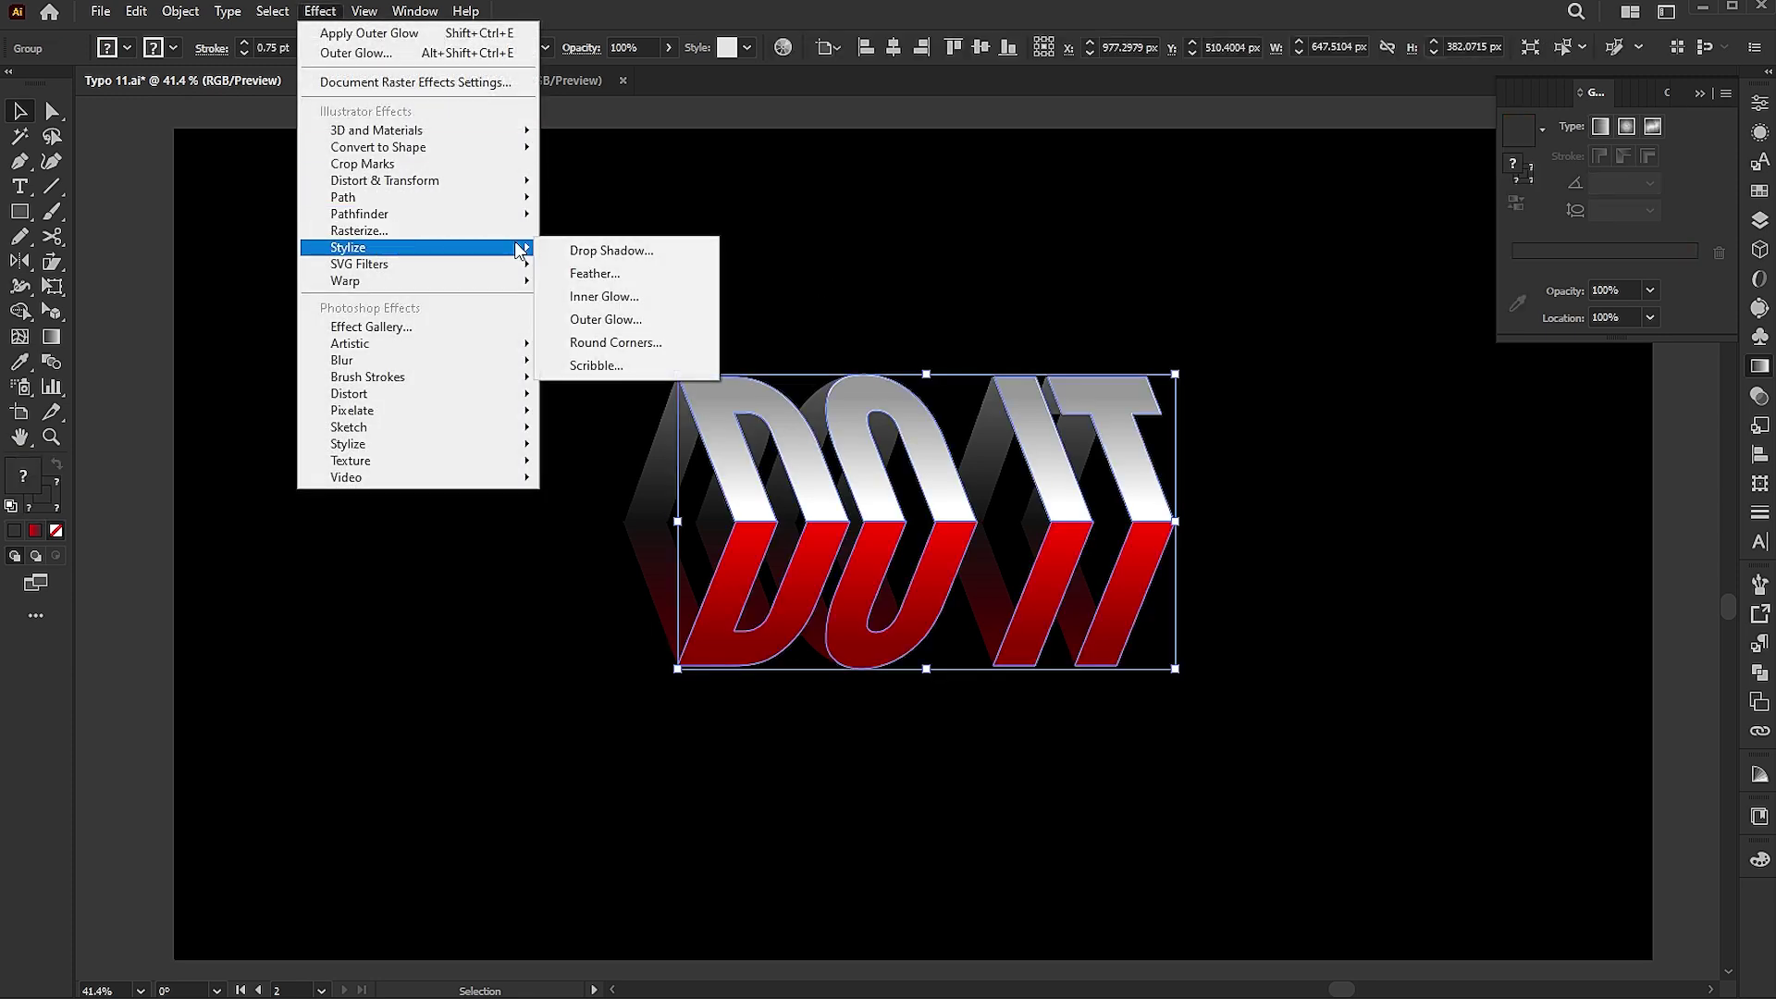
{"action": "left_click", "coordinate": [590, 319]}
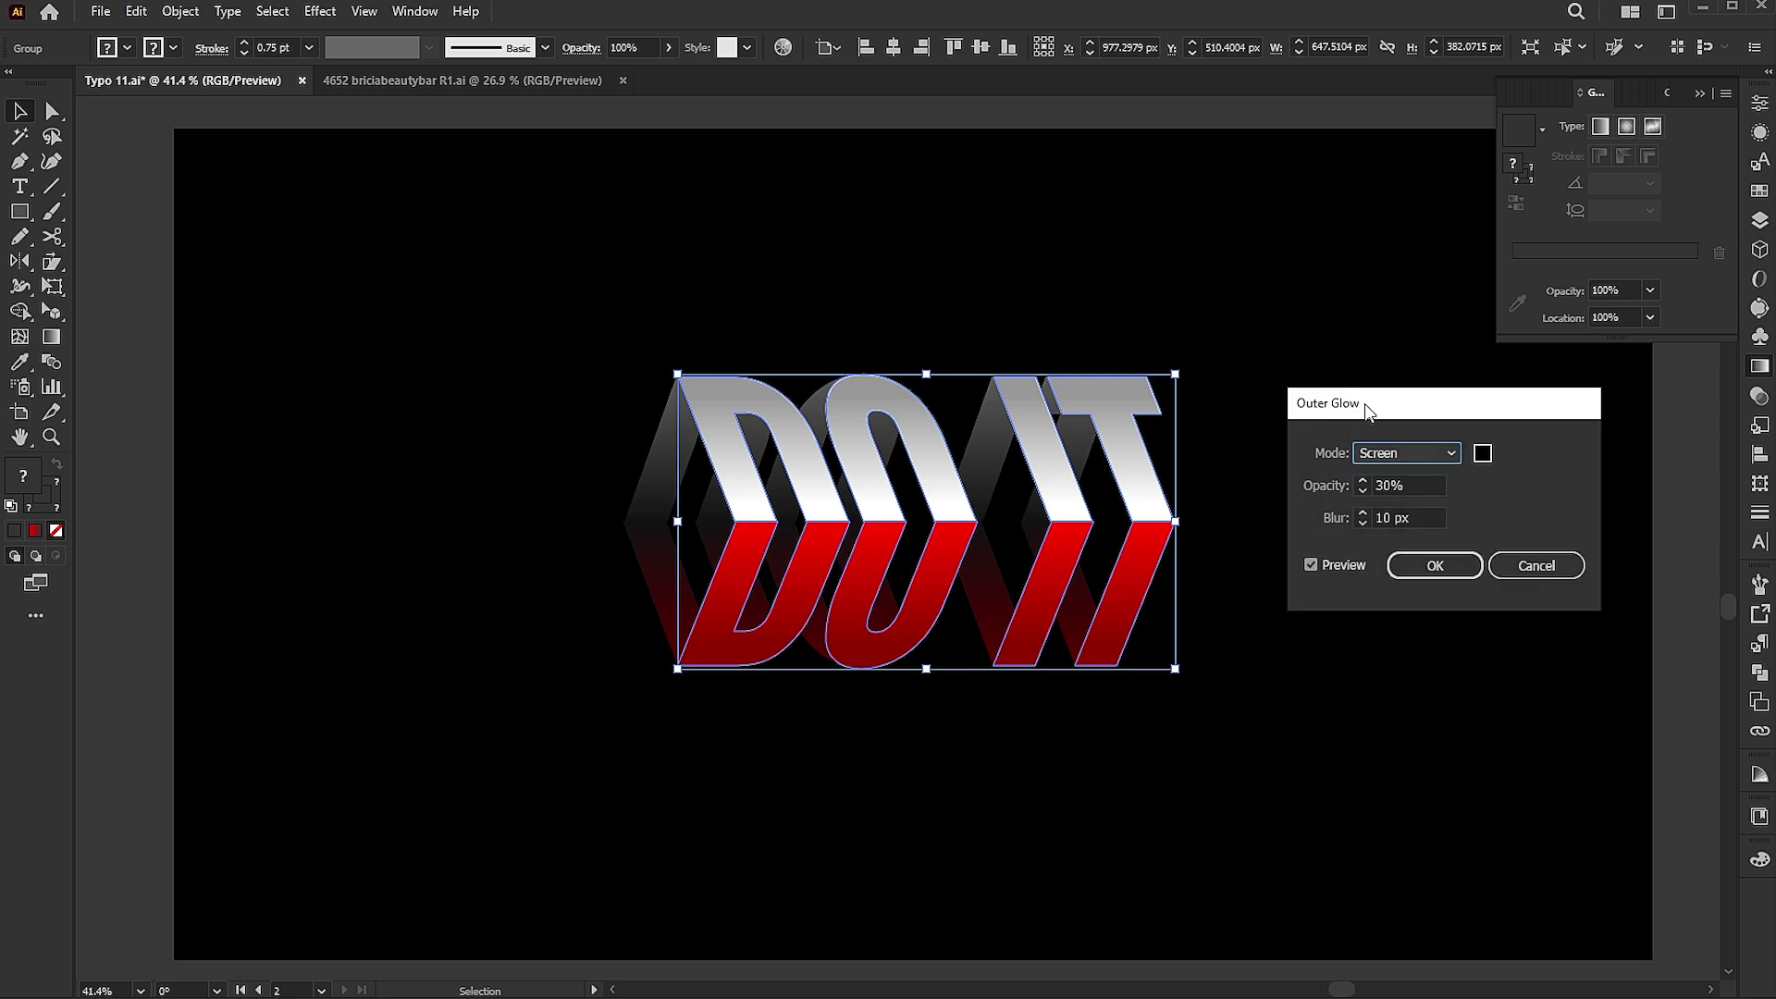
{"action": "left_click_drag", "start_coordinate": [1364, 404], "coordinate": [1069, 197]}
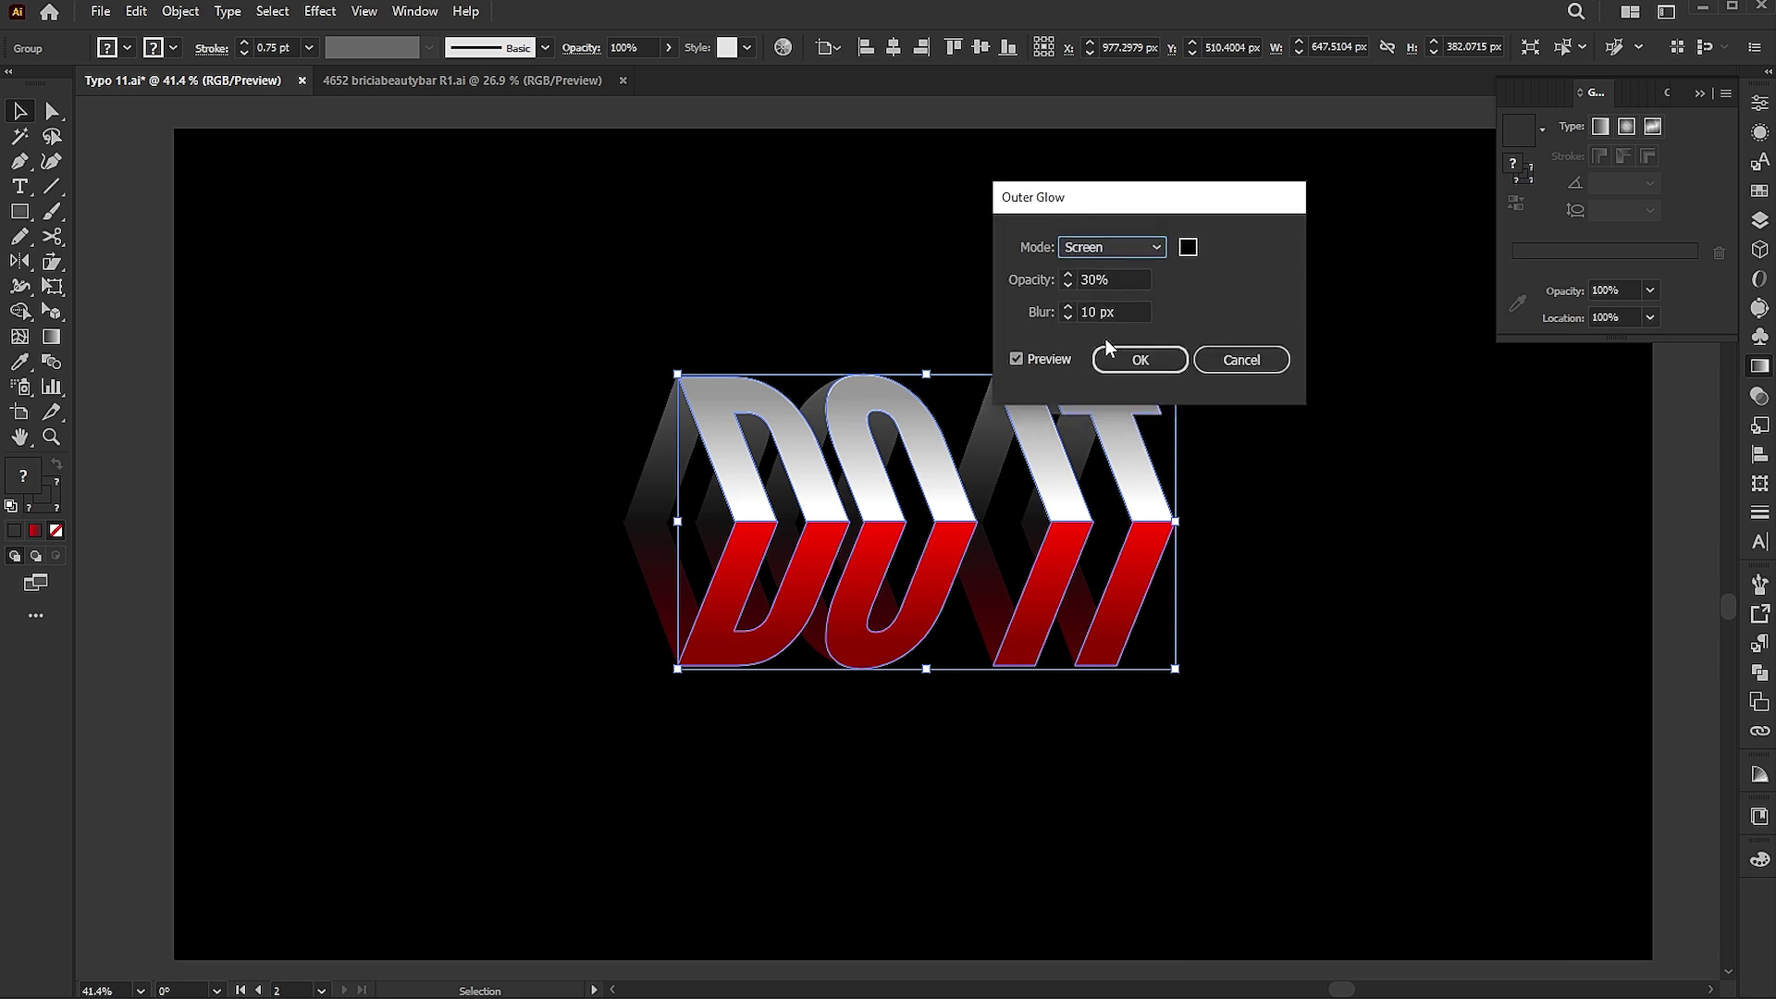
{"action": "left_click", "coordinate": [1167, 360]}
{"action": "left_click", "coordinate": [1343, 520]}
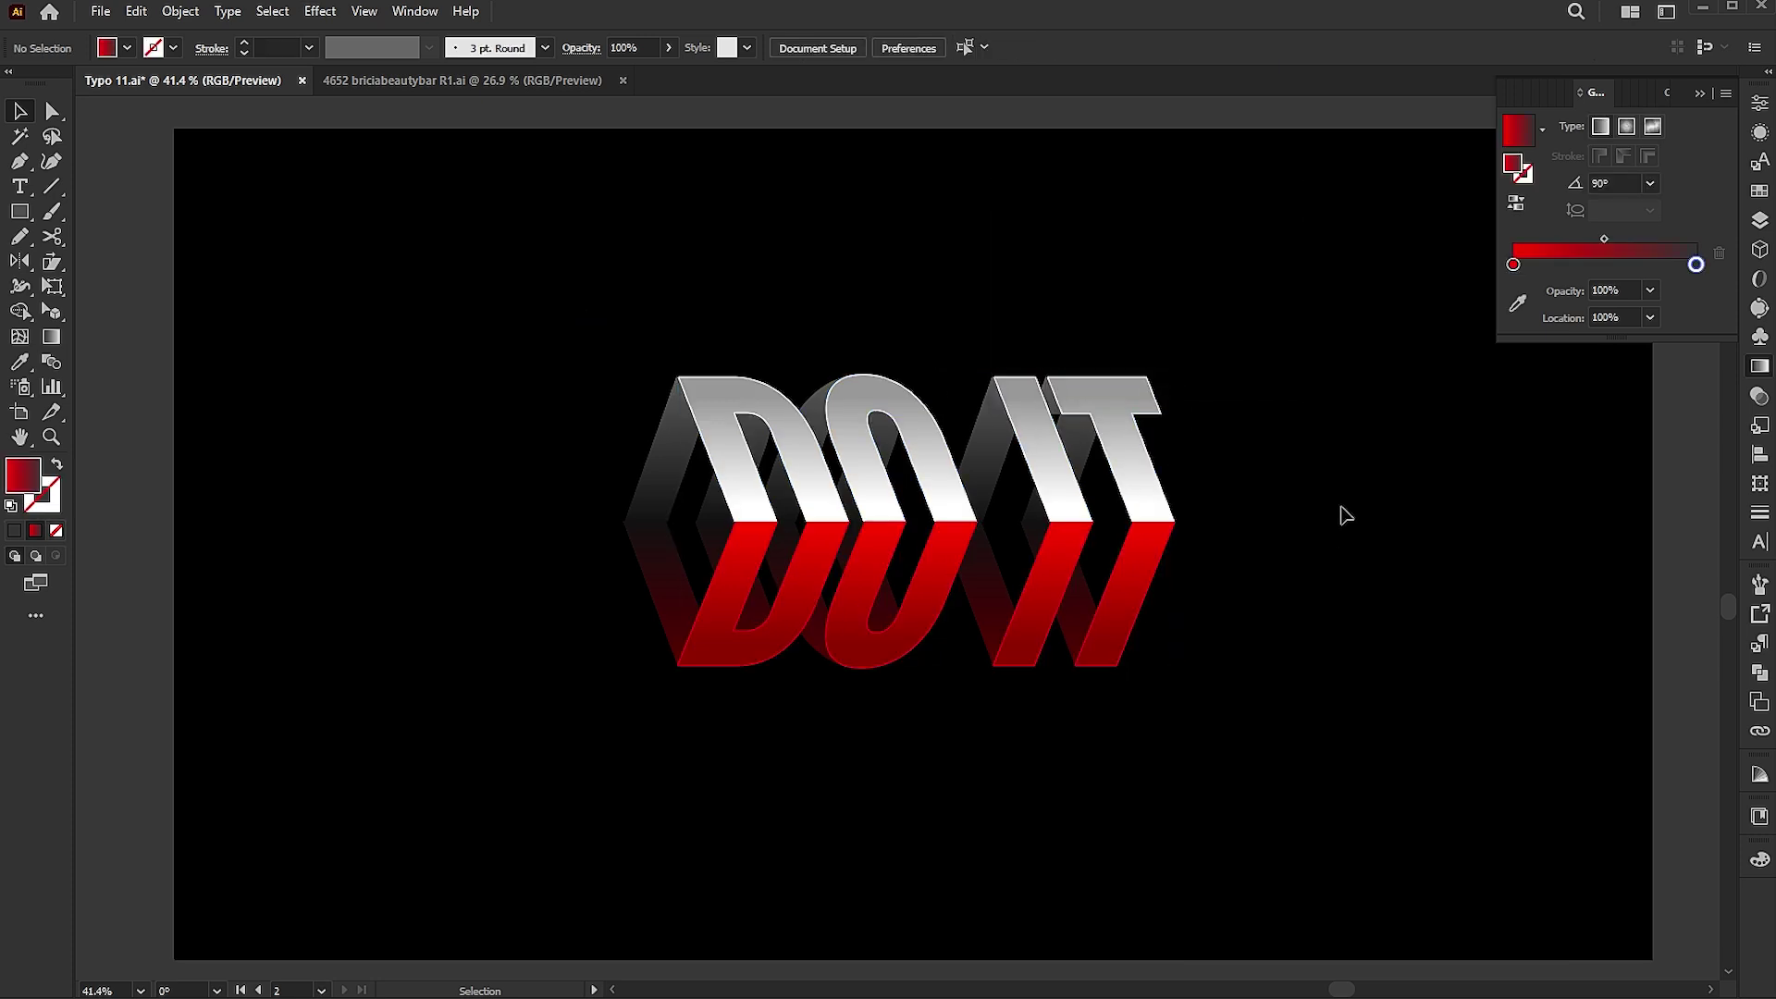
{"action": "left_click_drag", "start_coordinate": [1236, 352], "coordinate": [534, 755]}
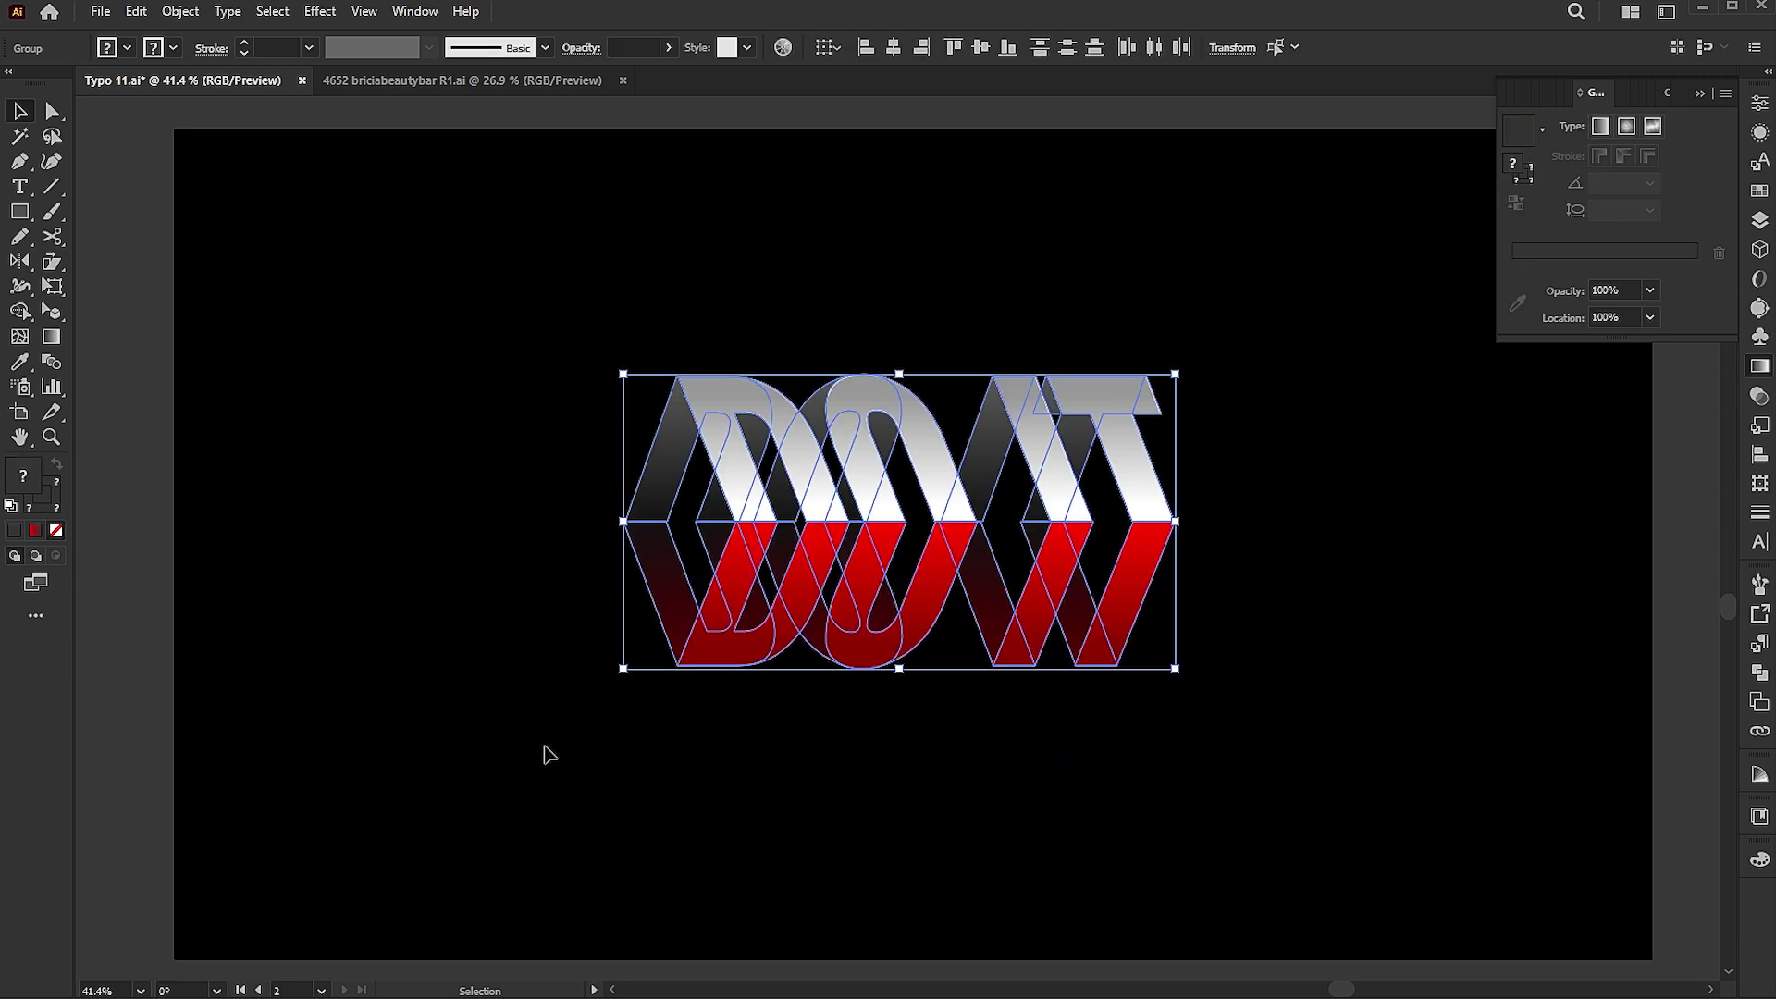
- Group both DO IT layers and centre the group horizontally and vertically on the artboard
{"action": "right_click", "coordinate": [878, 471]}
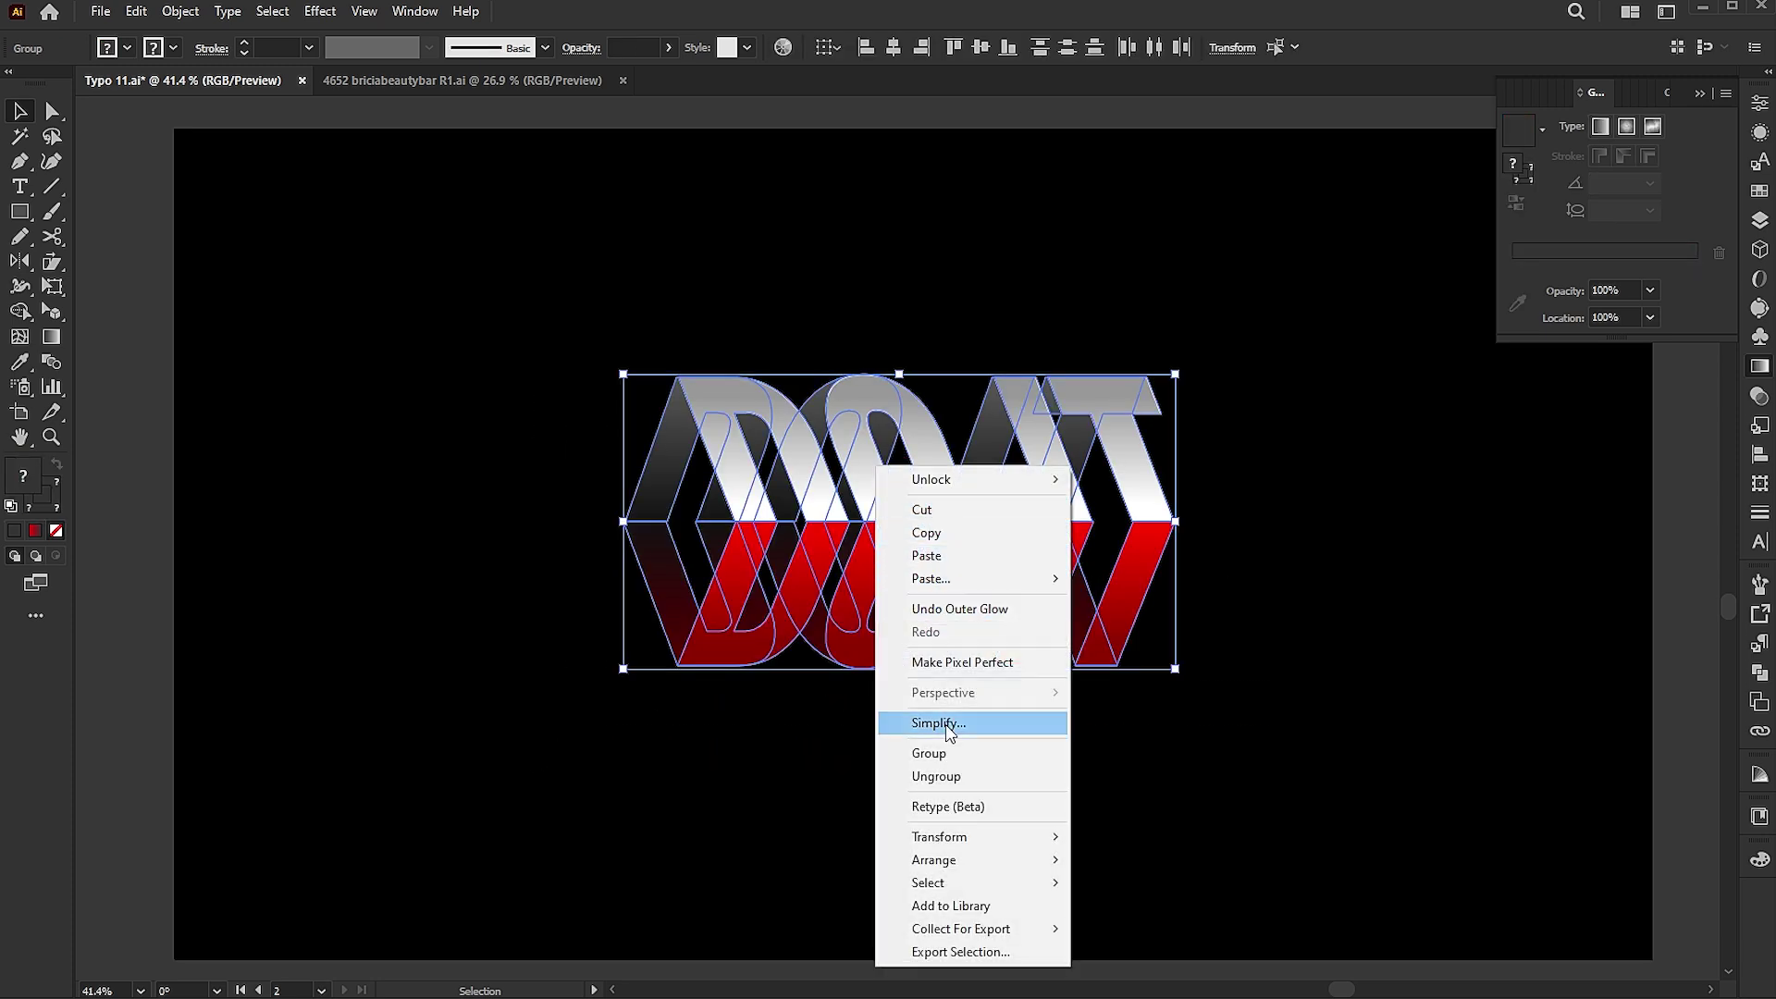
{"action": "left_click", "coordinate": [946, 755]}
{"action": "left_click", "coordinate": [892, 47]}
{"action": "left_click", "coordinate": [981, 48]}
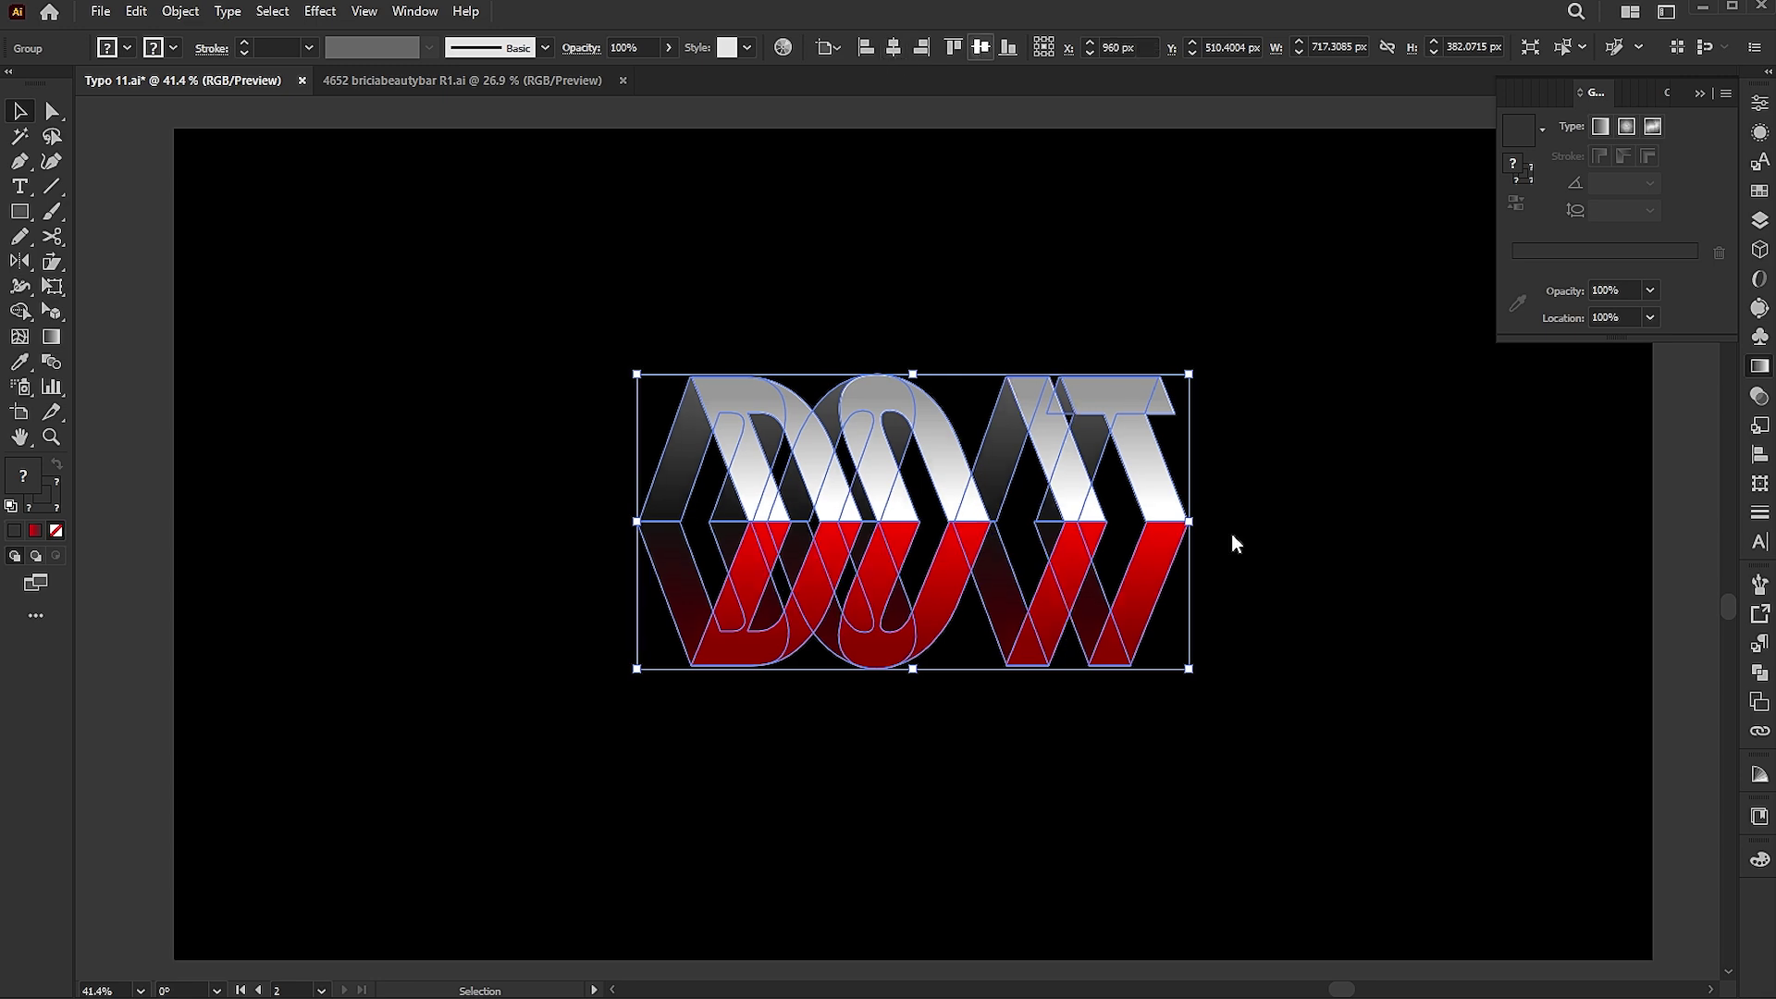
- Scale the DO IT group up to about 1086 × 579 px and fit the artboard in view
{"action": "left_click_drag", "start_coordinate": [1195, 559], "coordinate": [1368, 515]}
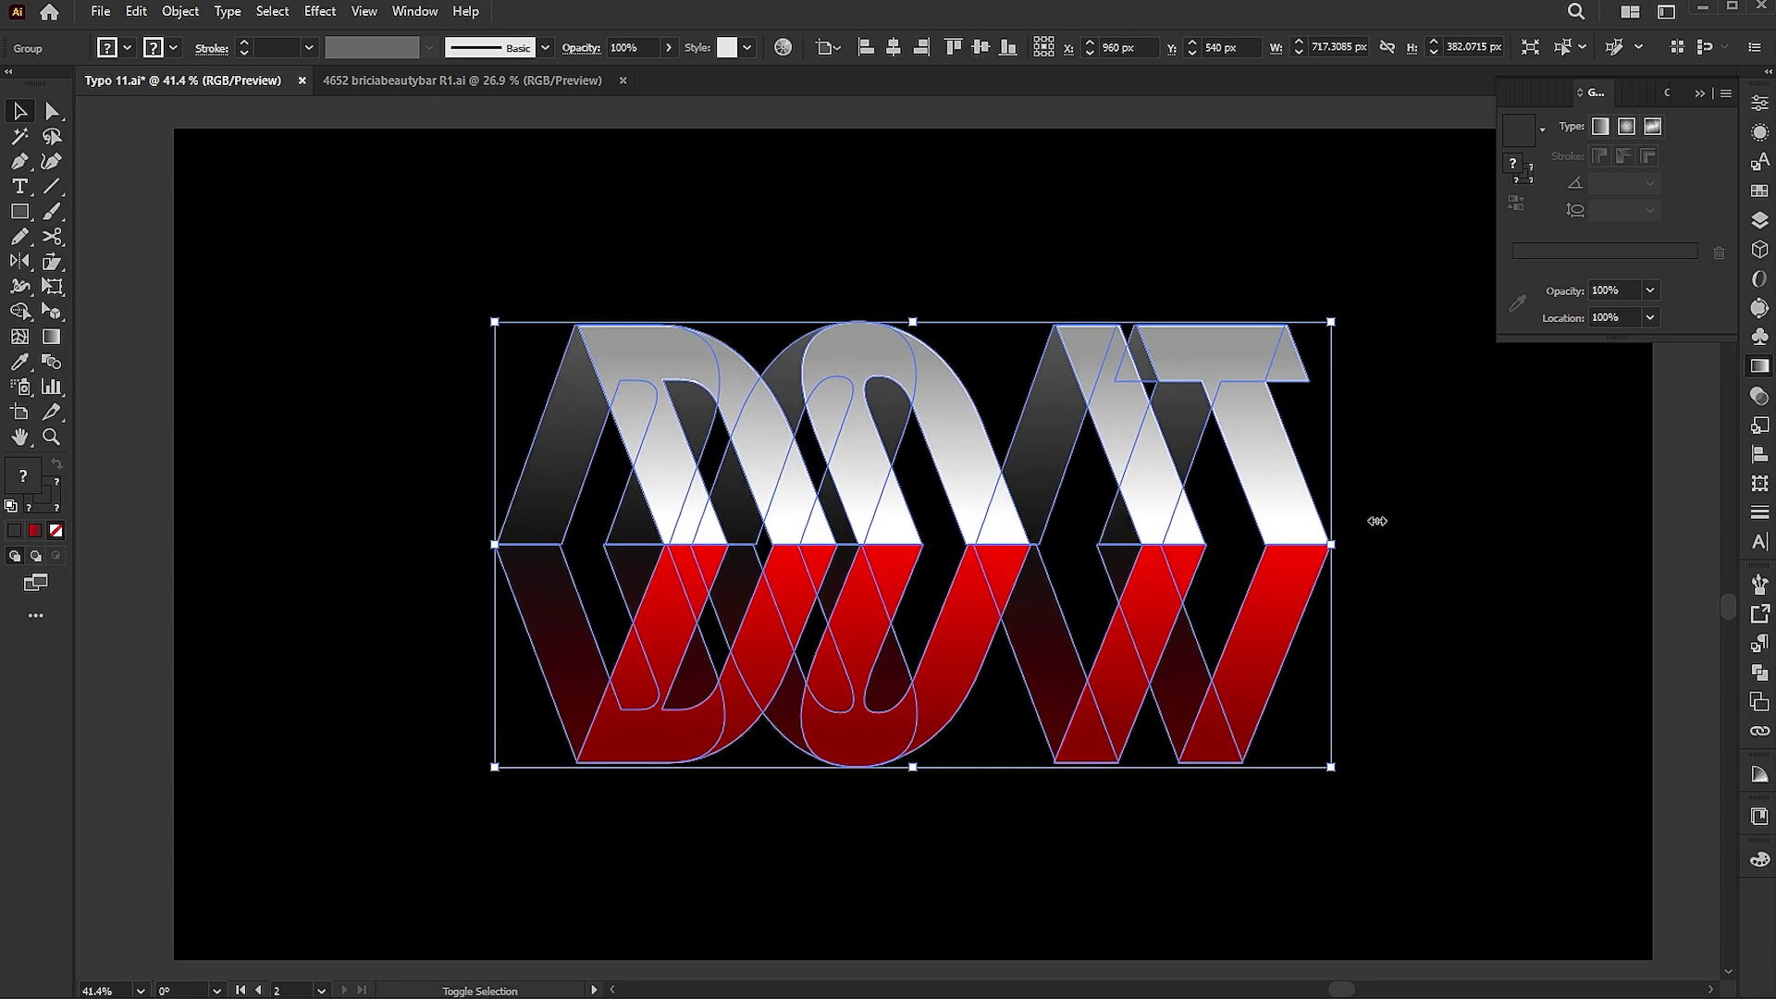
{"action": "left_click", "coordinate": [1526, 388]}
{"action": "left_click", "coordinate": [1699, 93]}
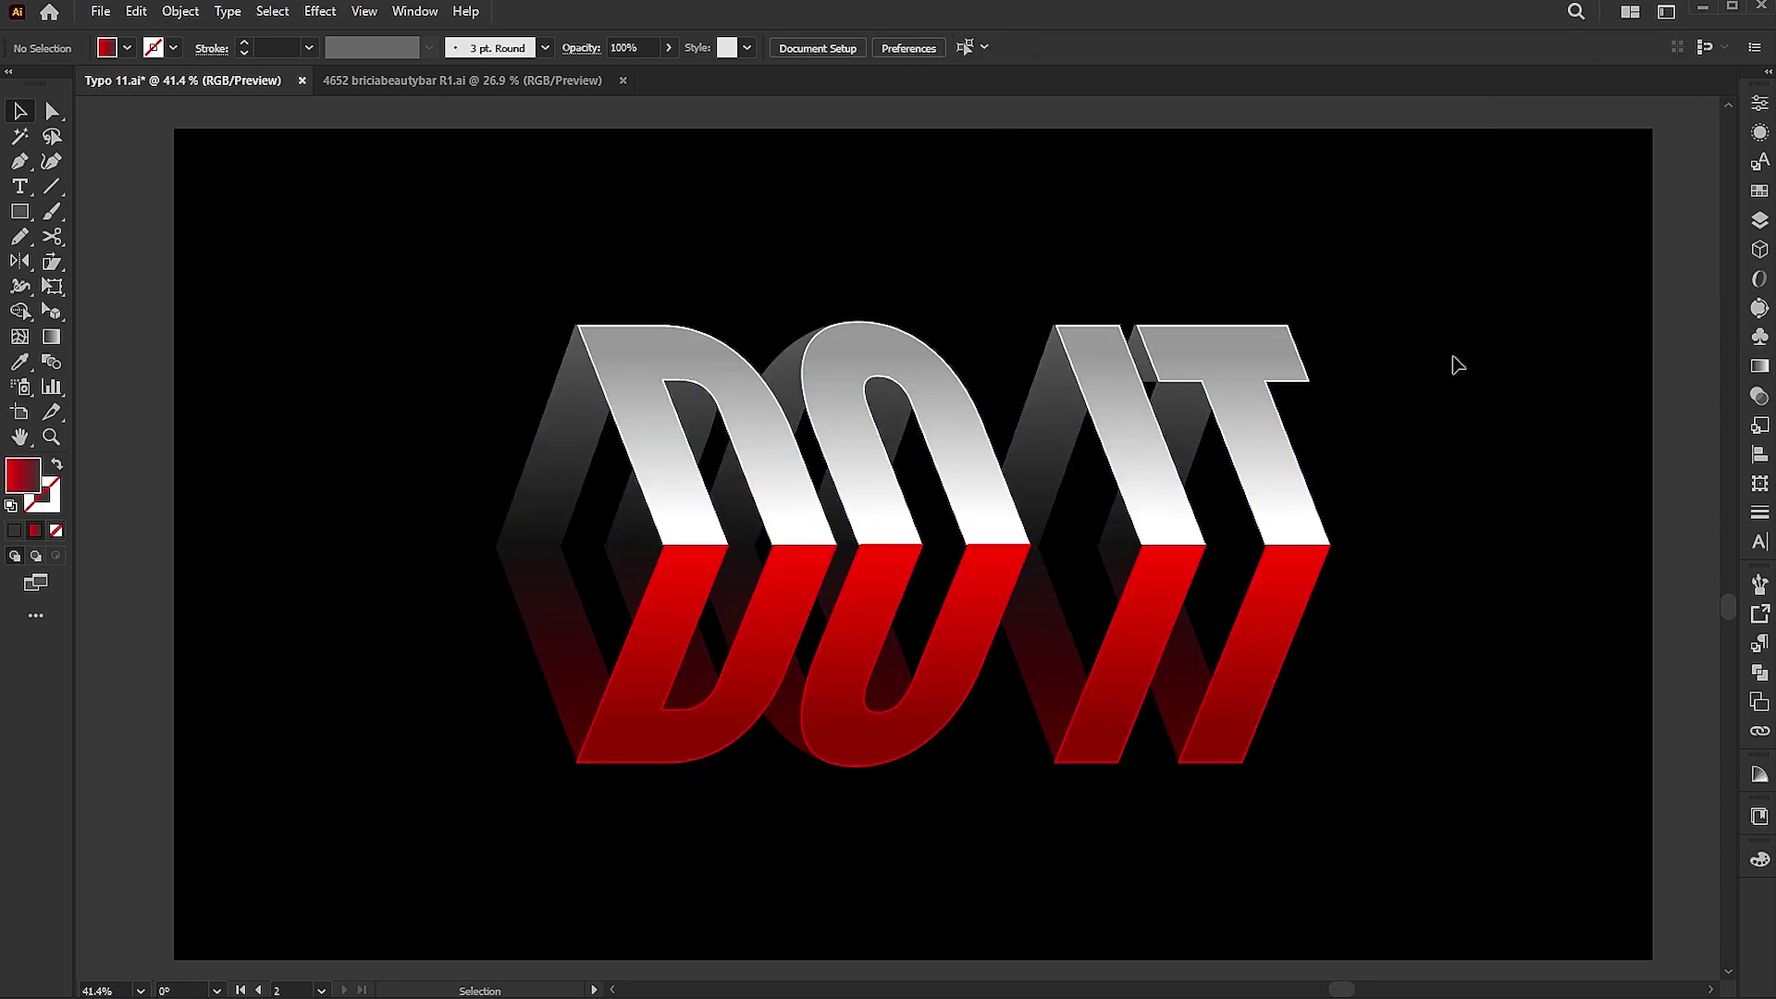
{"action": "left_click", "coordinate": [1293, 544]}
{"action": "key", "text": "ctrl+0"}
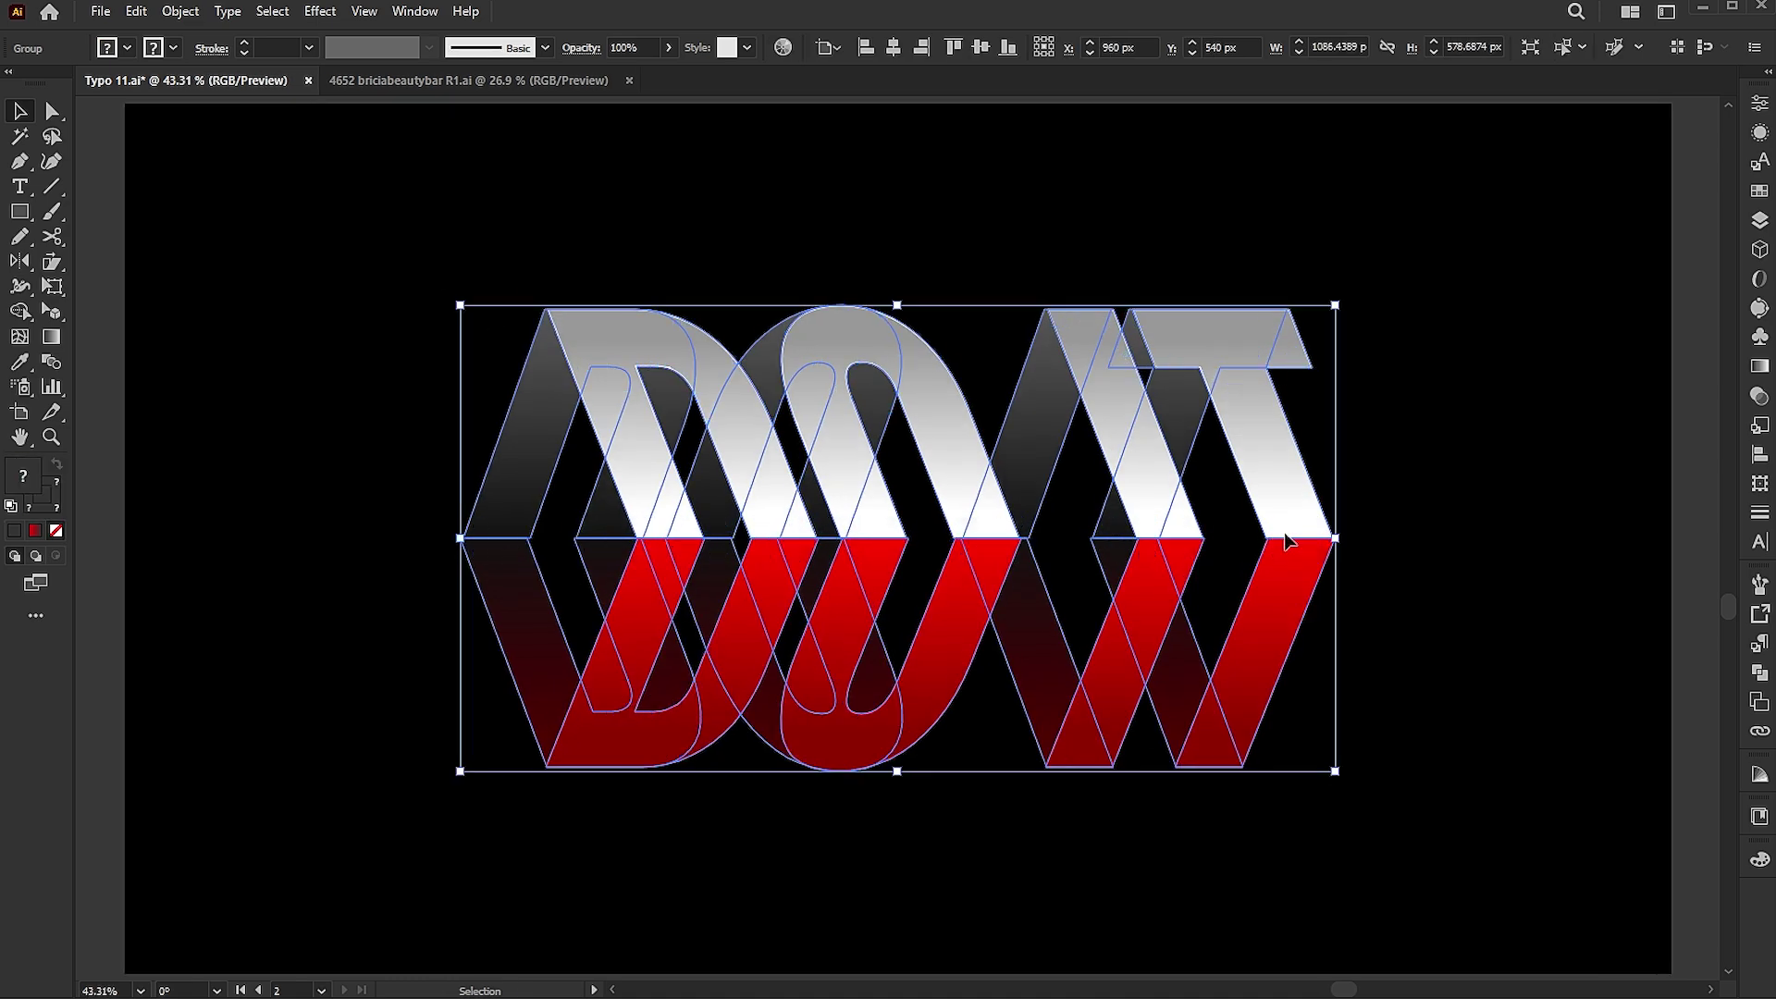
{"action": "left_click", "coordinate": [1056, 546]}
{"action": "left_click_drag", "start_coordinate": [1048, 539], "coordinate": [468, 769]}
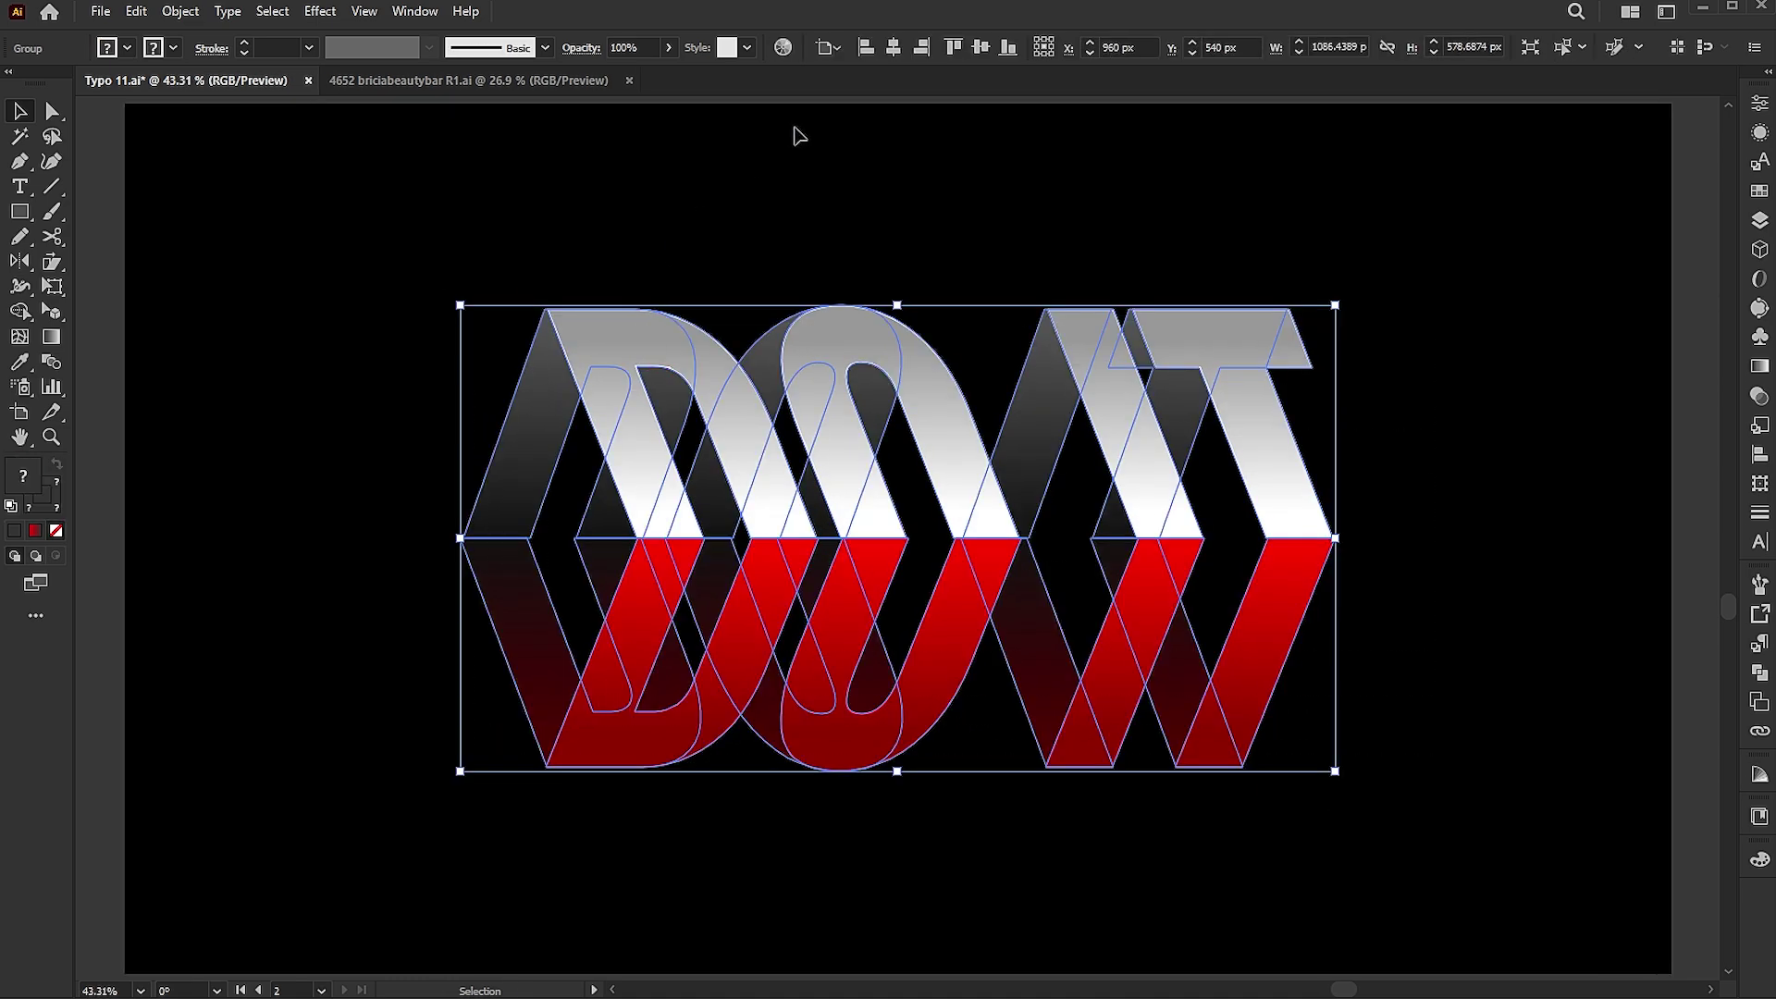
{"action": "left_click", "coordinate": [781, 48]}
{"action": "mouse_move", "coordinate": [1672, 537]}
{"action": "left_mouse_down"}
{"action": "mouse_move", "coordinate": [1651, 618]}
{"action": "mouse_move", "coordinate": [1558, 646]}
{"action": "mouse_move", "coordinate": [1462, 612]}
{"action": "mouse_move", "coordinate": [1449, 586]}
{"action": "mouse_move", "coordinate": [1459, 481]}
{"action": "mouse_move", "coordinate": [1563, 427]}
{"action": "mouse_move", "coordinate": [1644, 457]}
{"action": "mouse_move", "coordinate": [1667, 535]}
{"action": "left_mouse_up"}
{"action": "left_click", "coordinate": [1284, 176]}
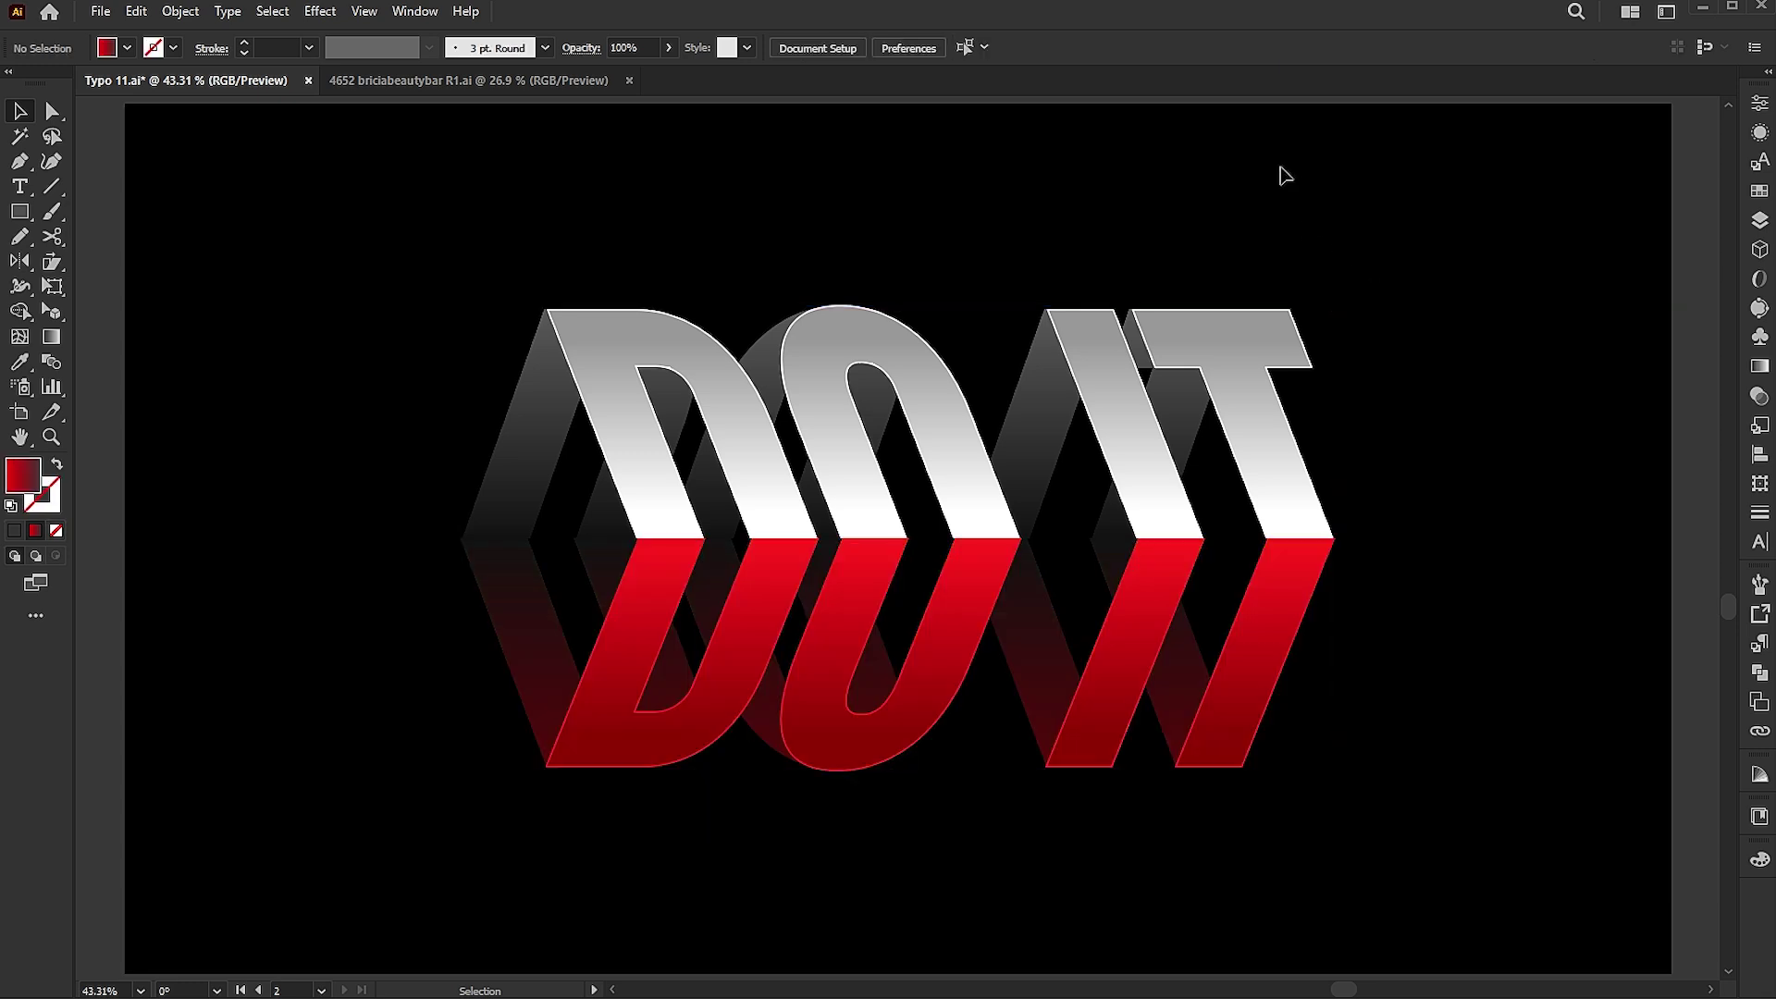